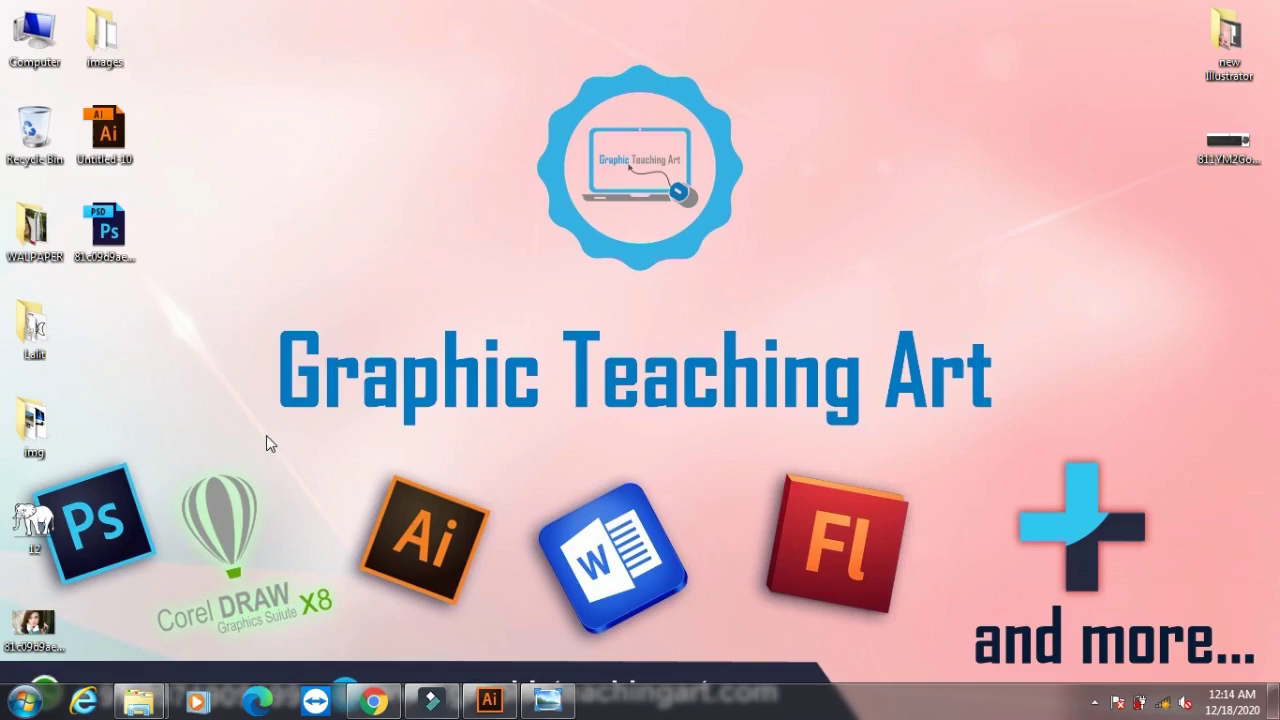
# Restore Illustrator and create a new blank document with the default New Document settings
pyautogui.click(490, 698)
pyautogui.click(52, 14)
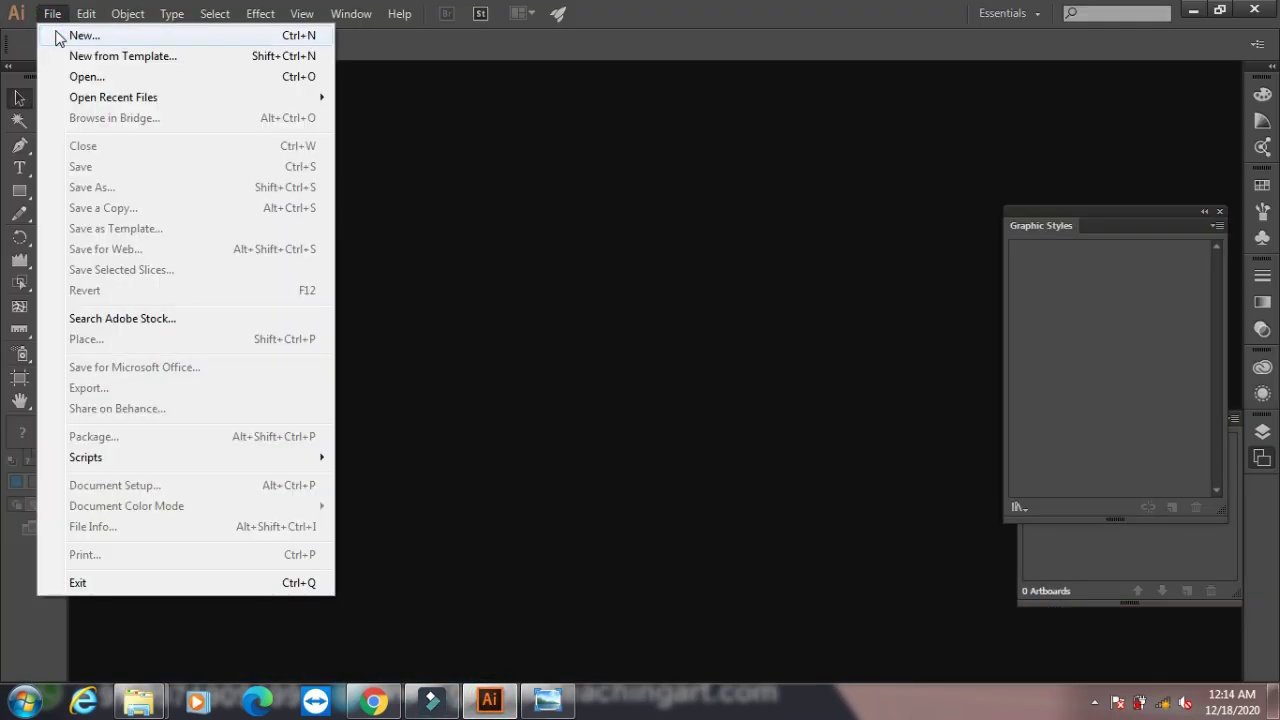
pyautogui.click(70, 35)
pyautogui.click(755, 535)
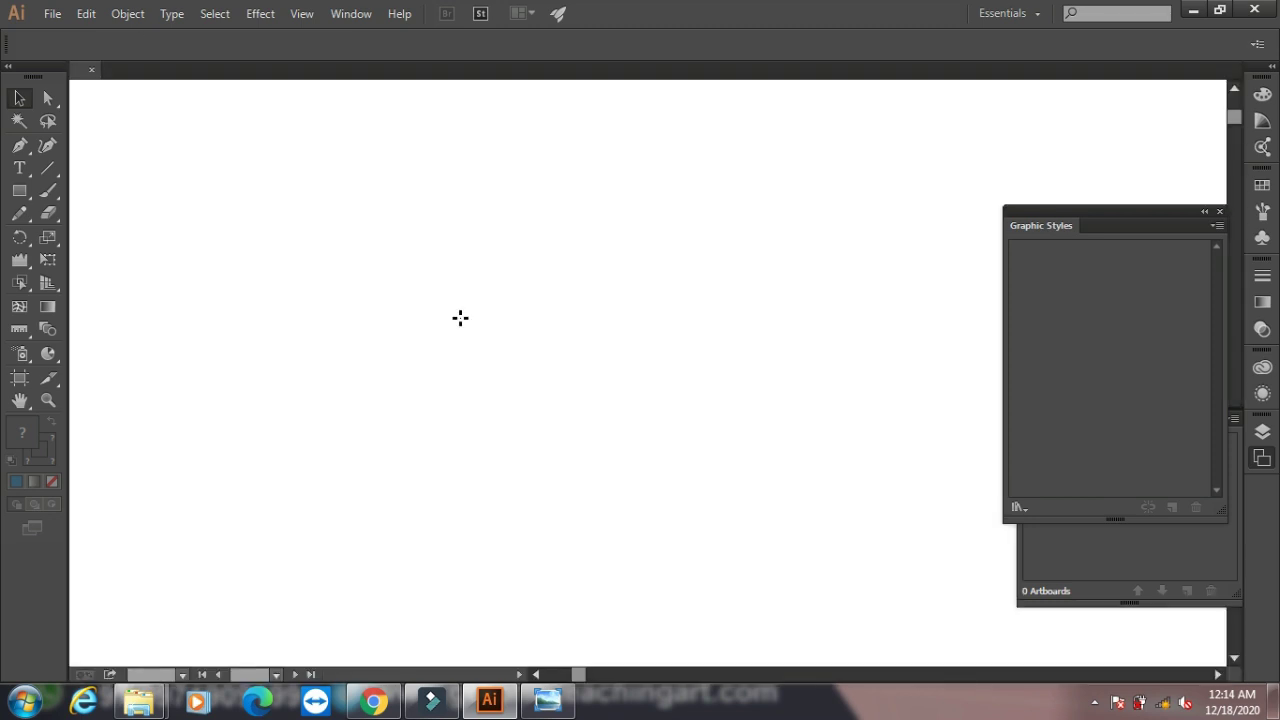
# Place the portrait JPEG and drag it out as a wide rectangle on the artboard
pyautogui.click(130, 14)
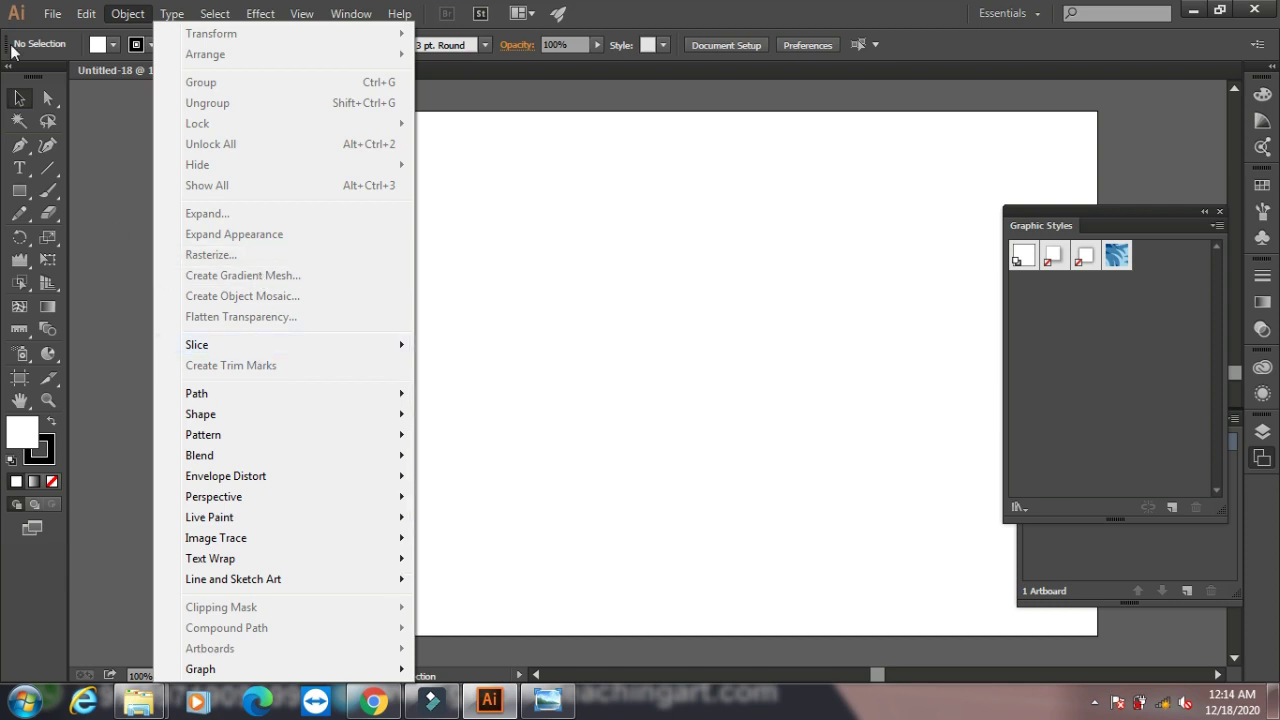
pyautogui.click(60, 340)
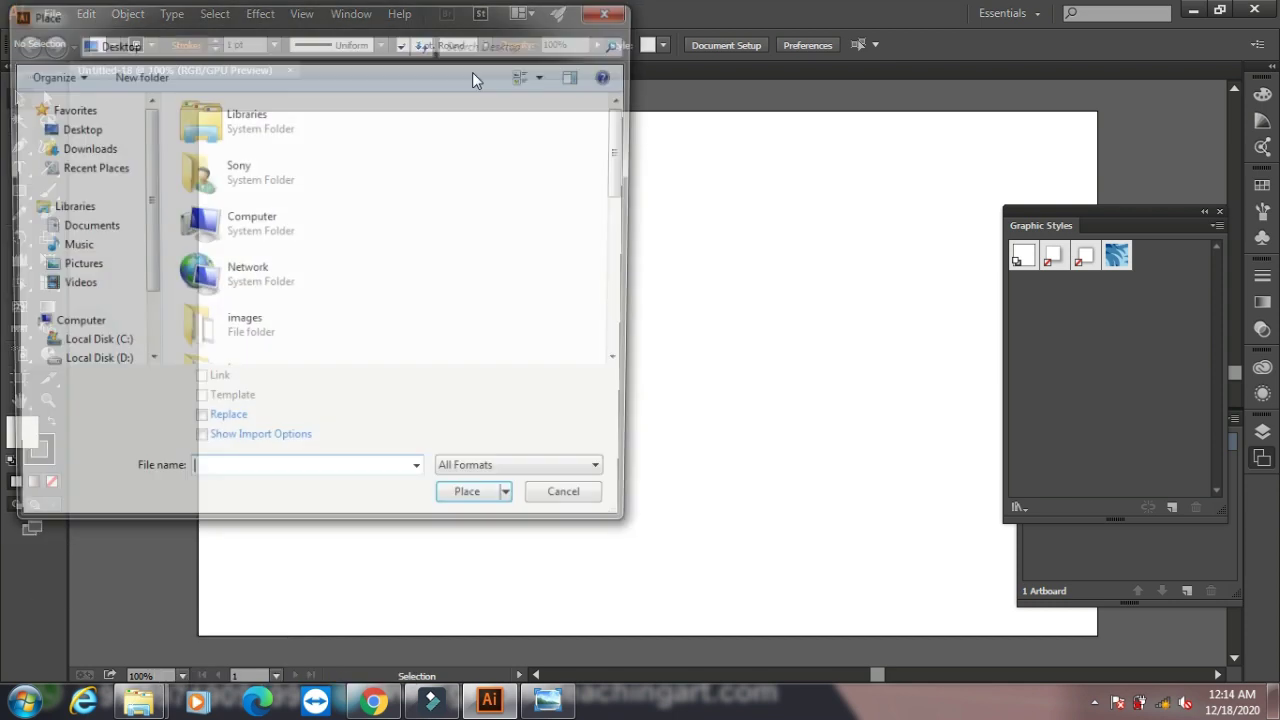
pyautogui.scroll(-5, 531, 220)
pyautogui.click(240, 188)
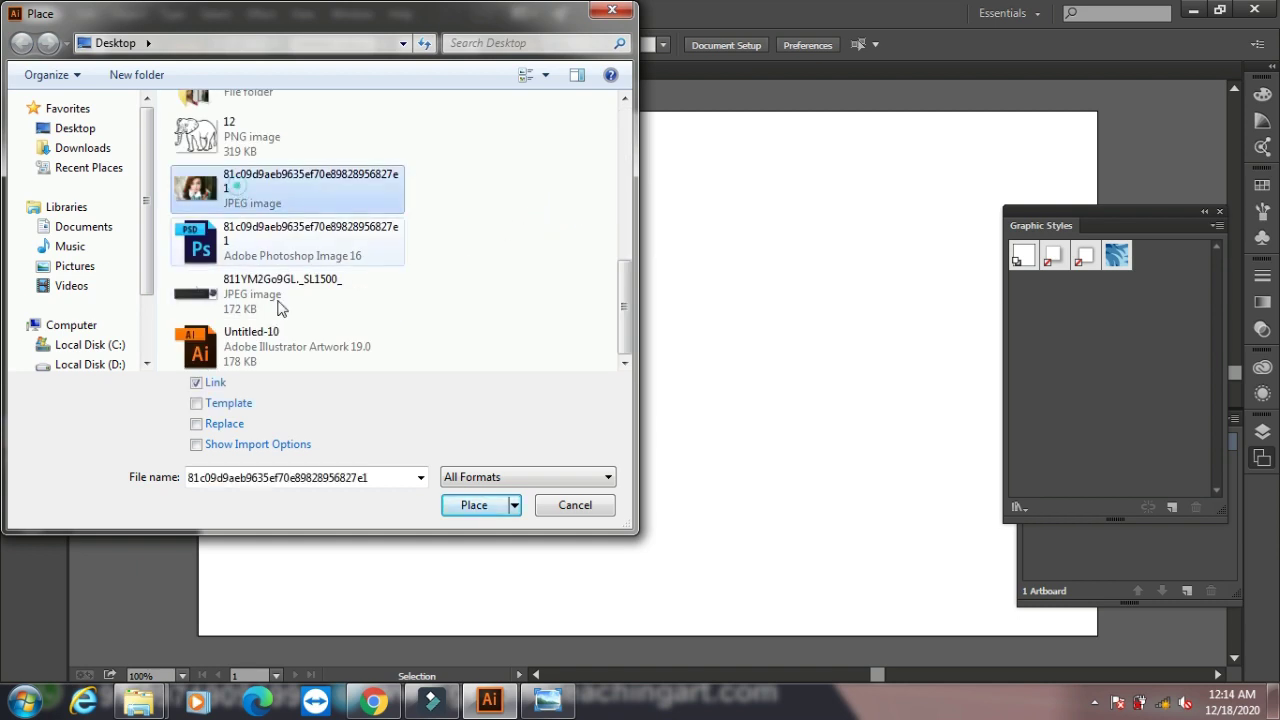
pyautogui.click(474, 505)
pyautogui.moveTo(263, 191); pyautogui.dragTo(818, 582)
# Rasterize the photo with the RGB colour model, then undo the rasterization
pyautogui.click(128, 13)
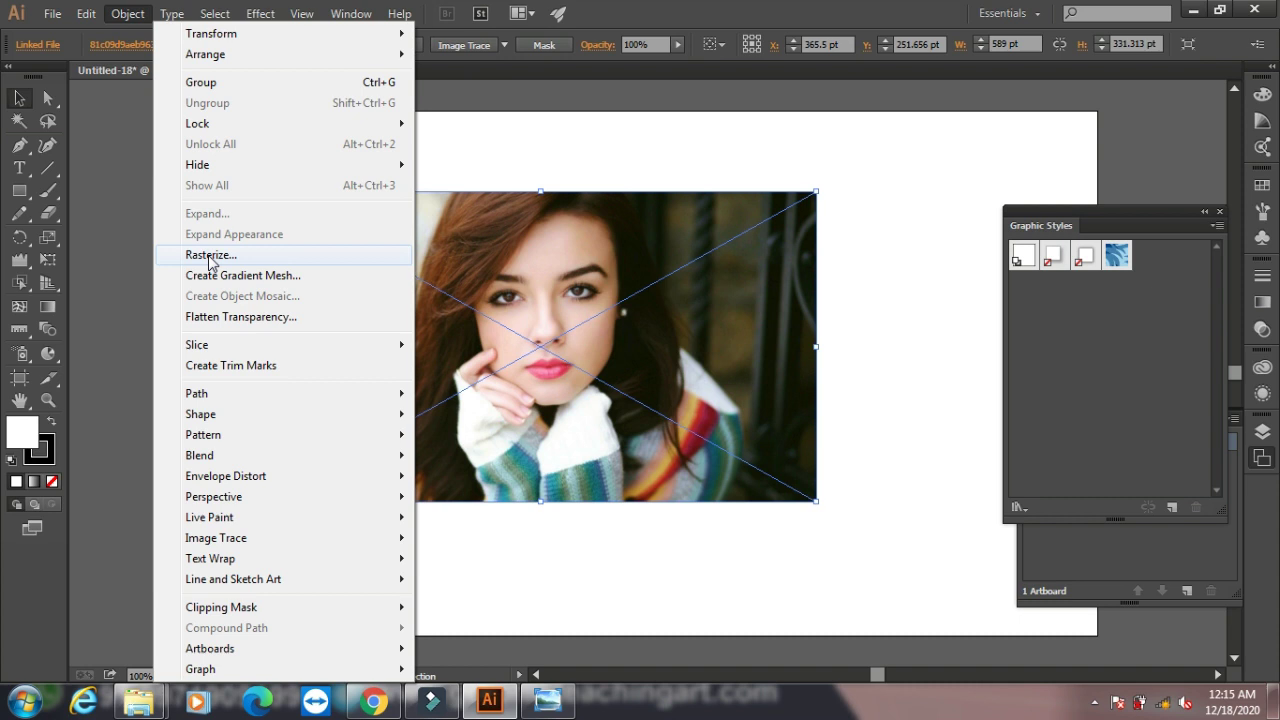
pyautogui.click(211, 255)
pyautogui.click(839, 182)
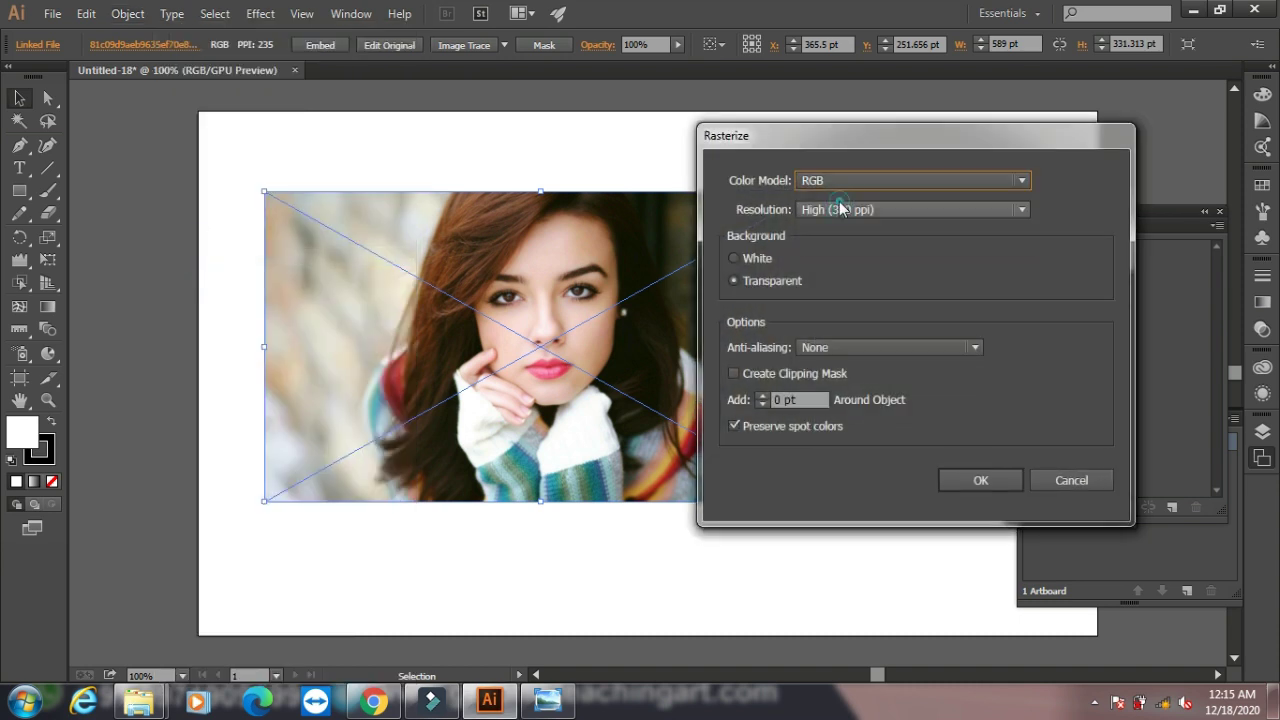
pyautogui.click(985, 481)
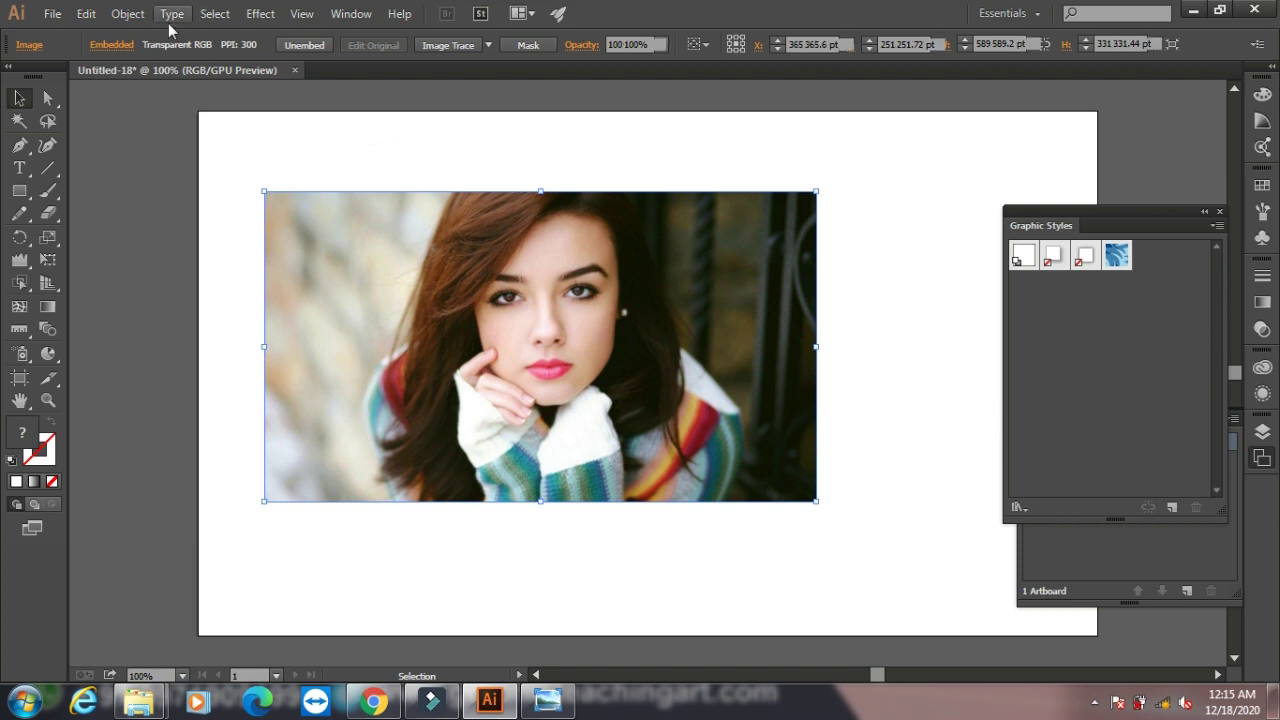
pyautogui.hotkey('ctrl', 'z')
# Rasterize the photo again using Art Optimized (Supersampling) anti-aliasing
pyautogui.click(127, 14)
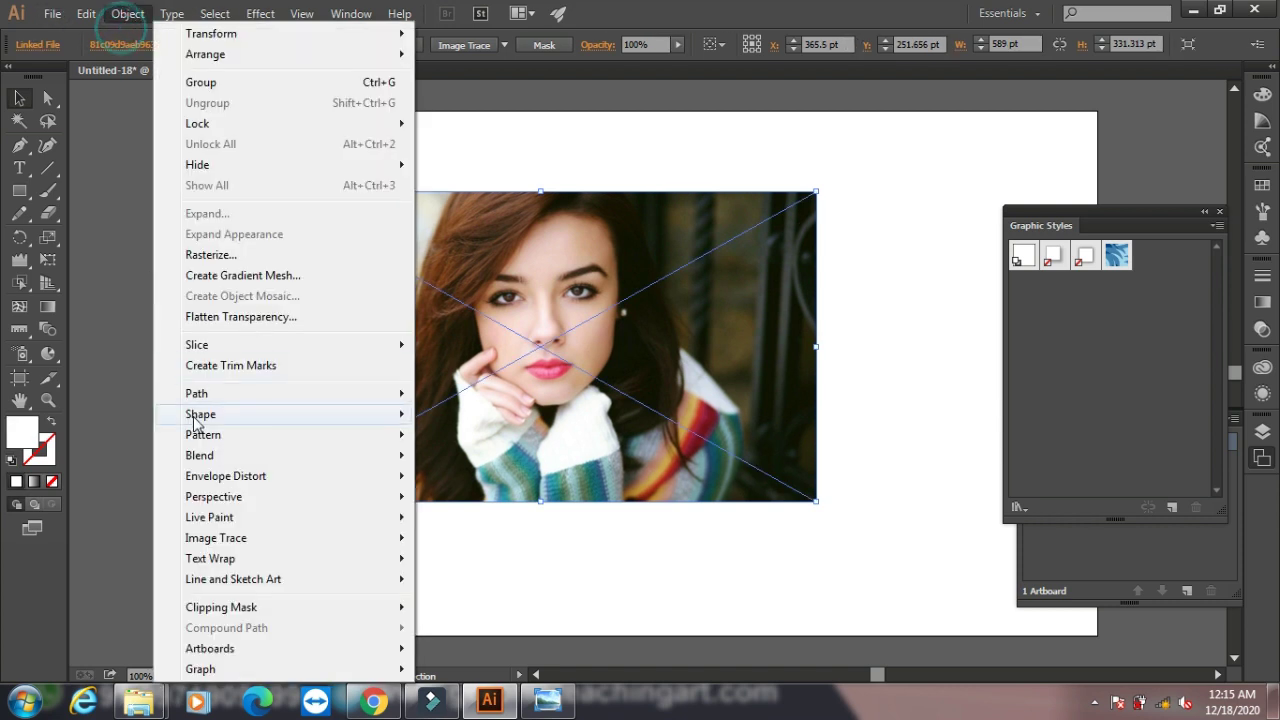
pyautogui.click(229, 254)
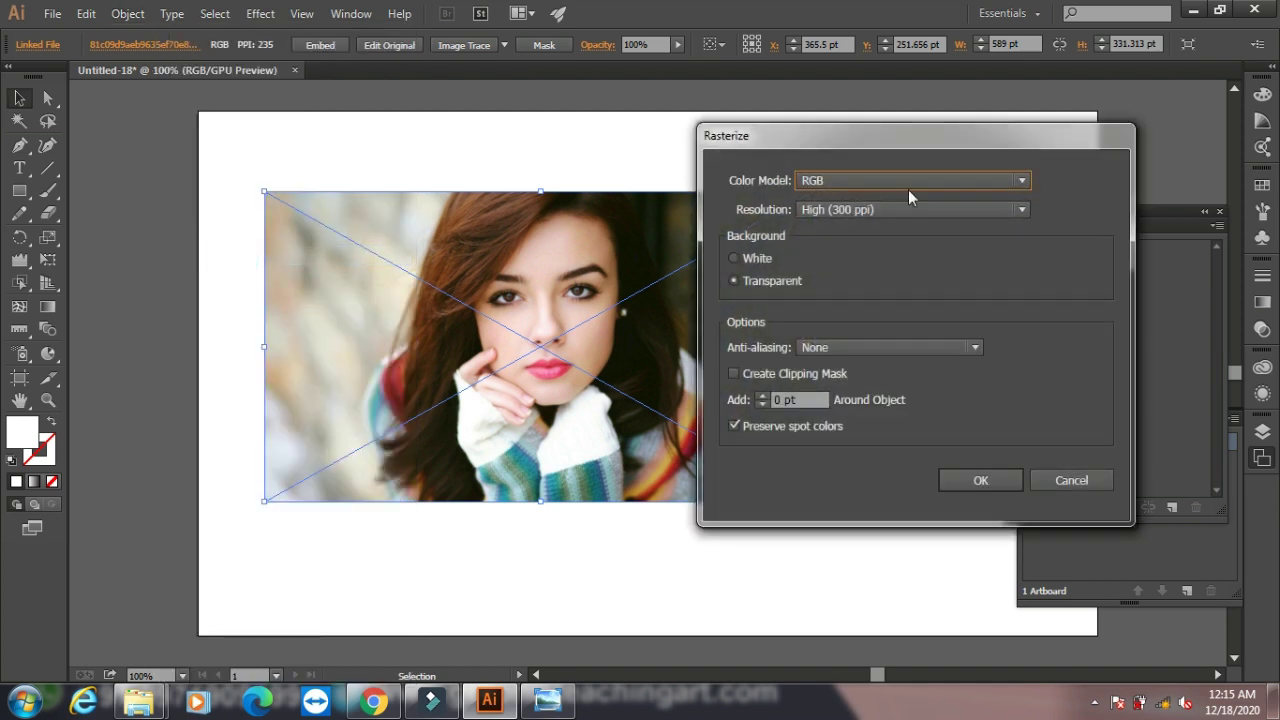
pyautogui.click(857, 350)
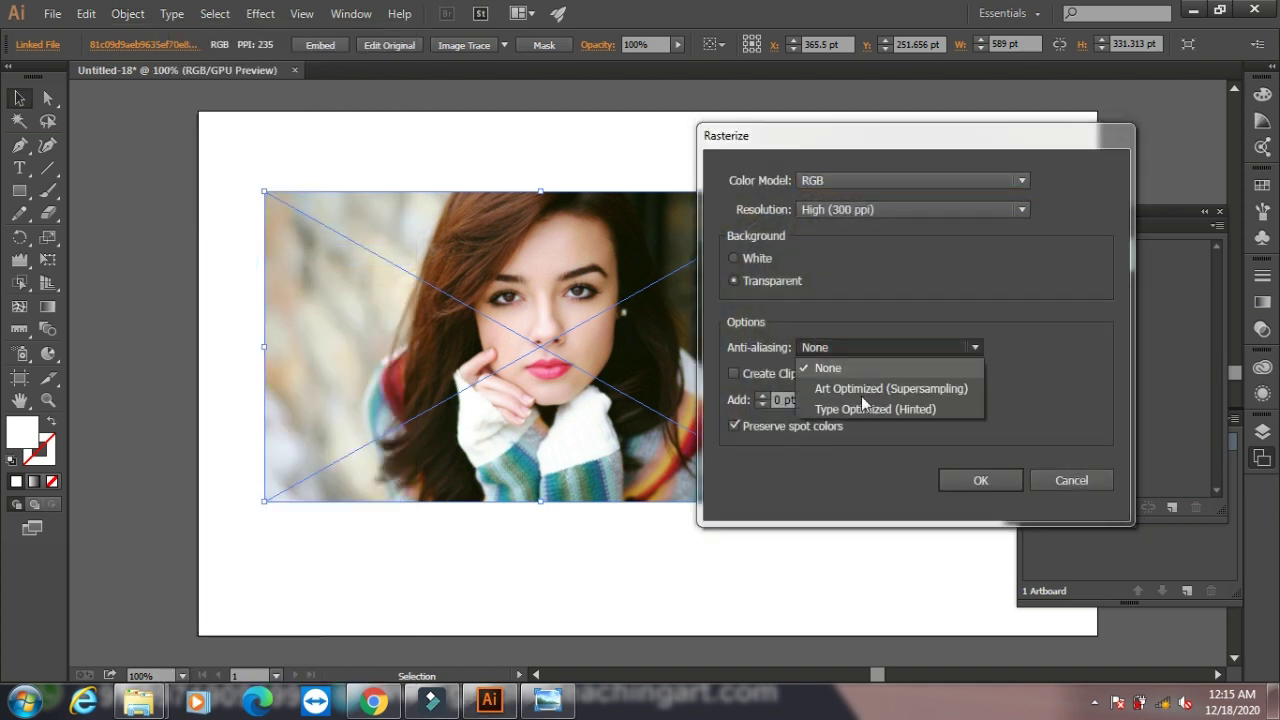
pyautogui.click(858, 390)
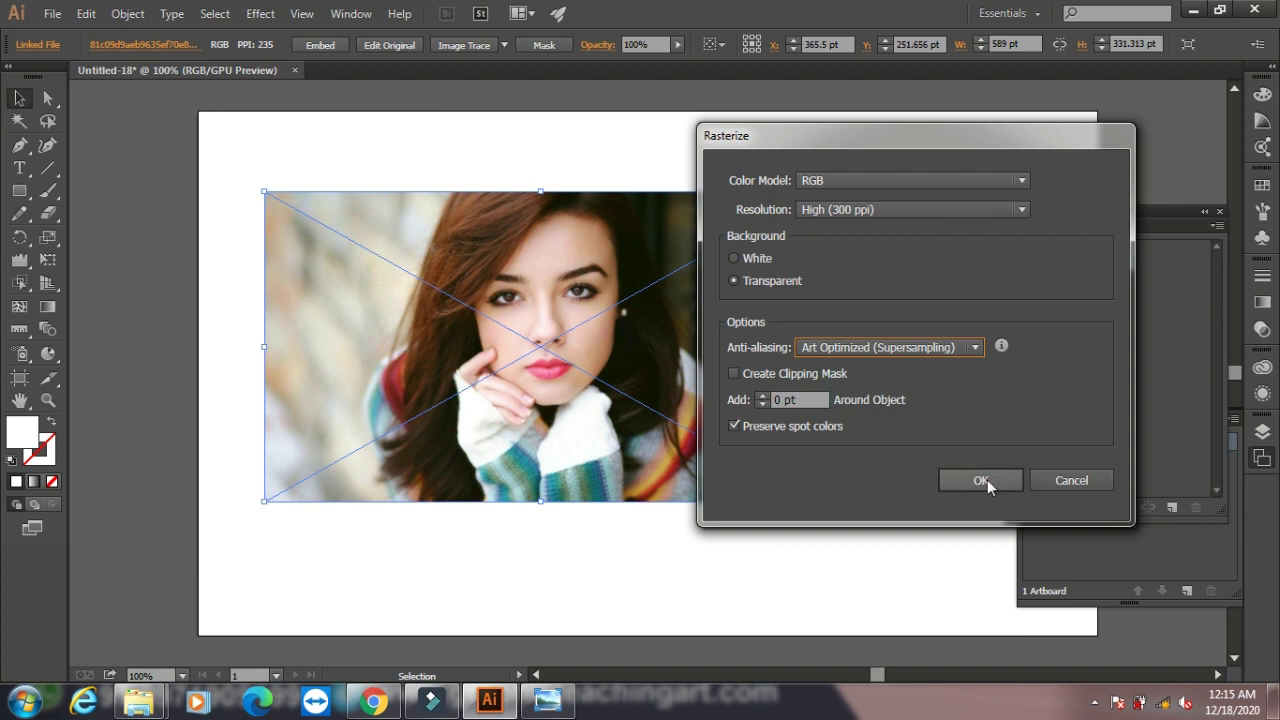
pyautogui.click(984, 482)
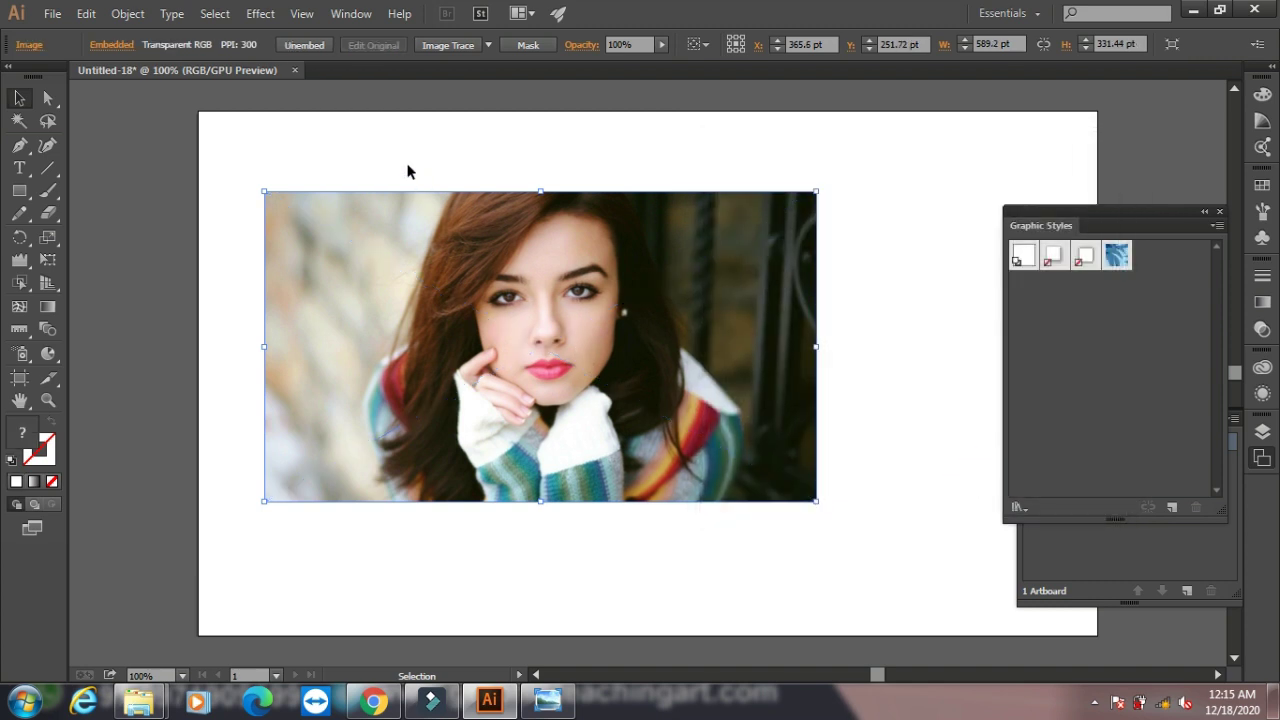
# Rasterize with Type Optimized anti-aliasing, a clipping mask and 5 pt added, accepting the warning
pyautogui.click(128, 13)
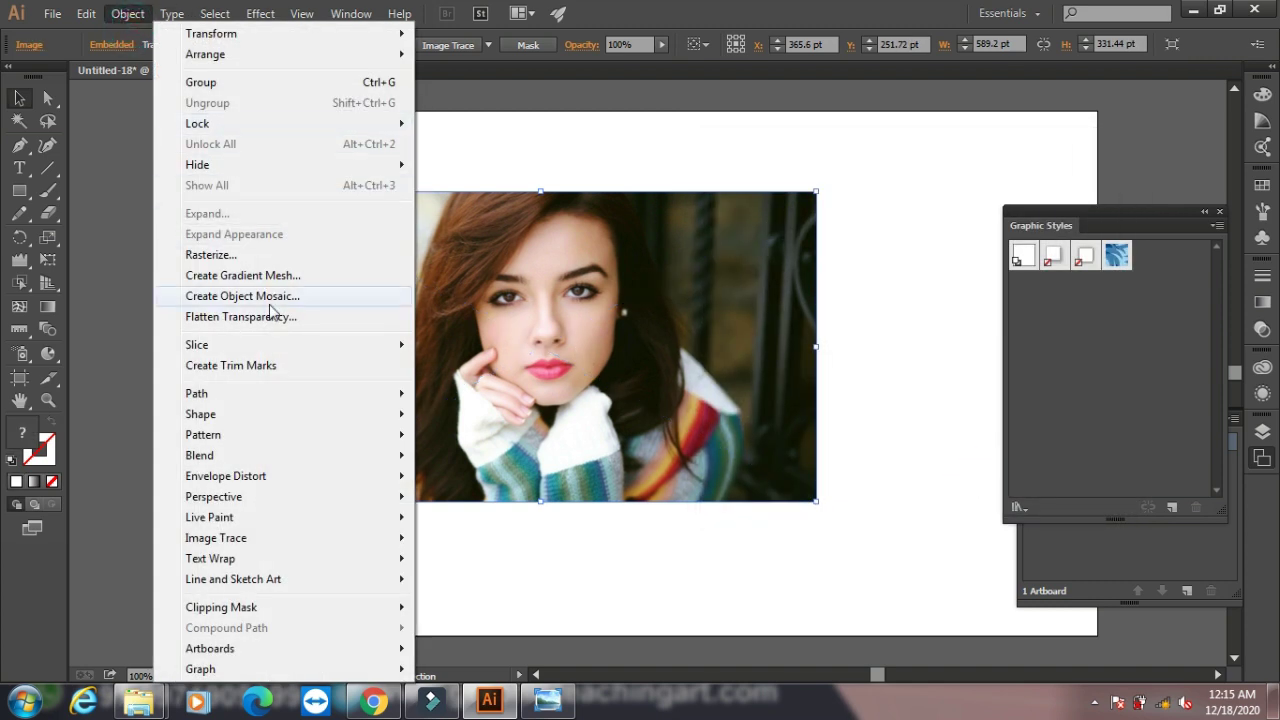
pyautogui.click(211, 255)
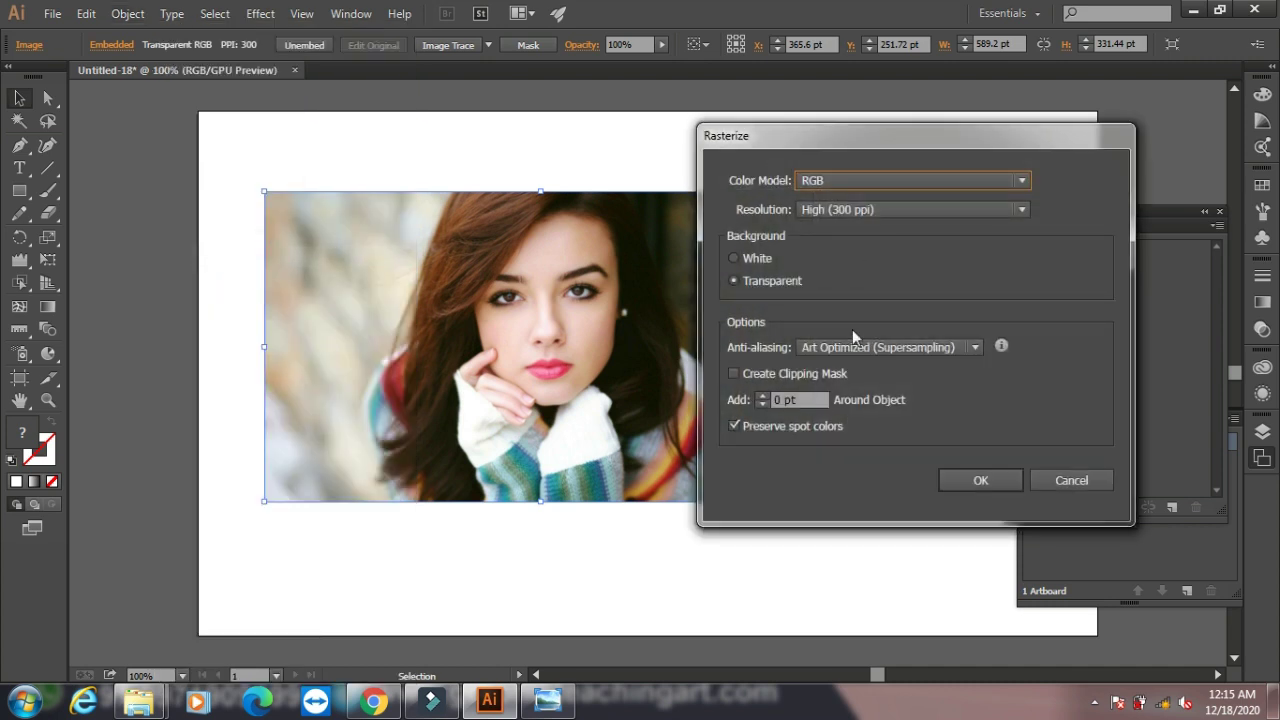
pyautogui.click(849, 348)
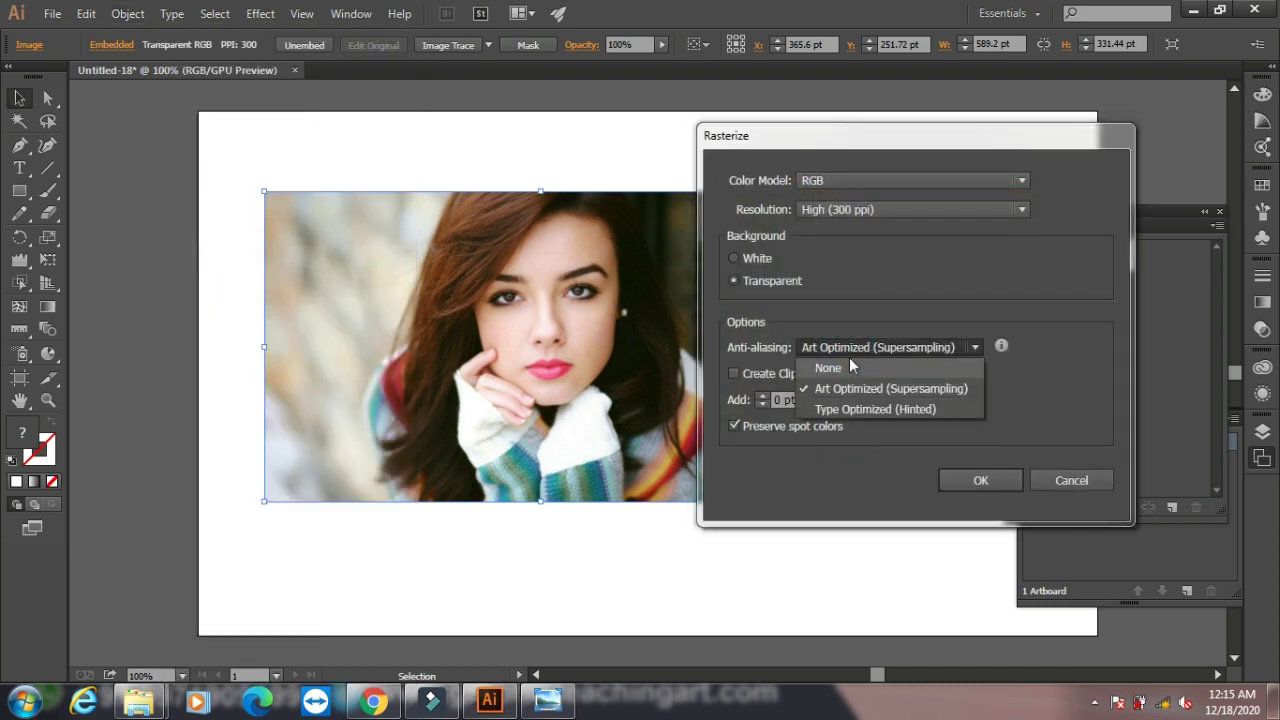
pyautogui.click(864, 411)
pyautogui.click(734, 373)
pyautogui.click(762, 395)
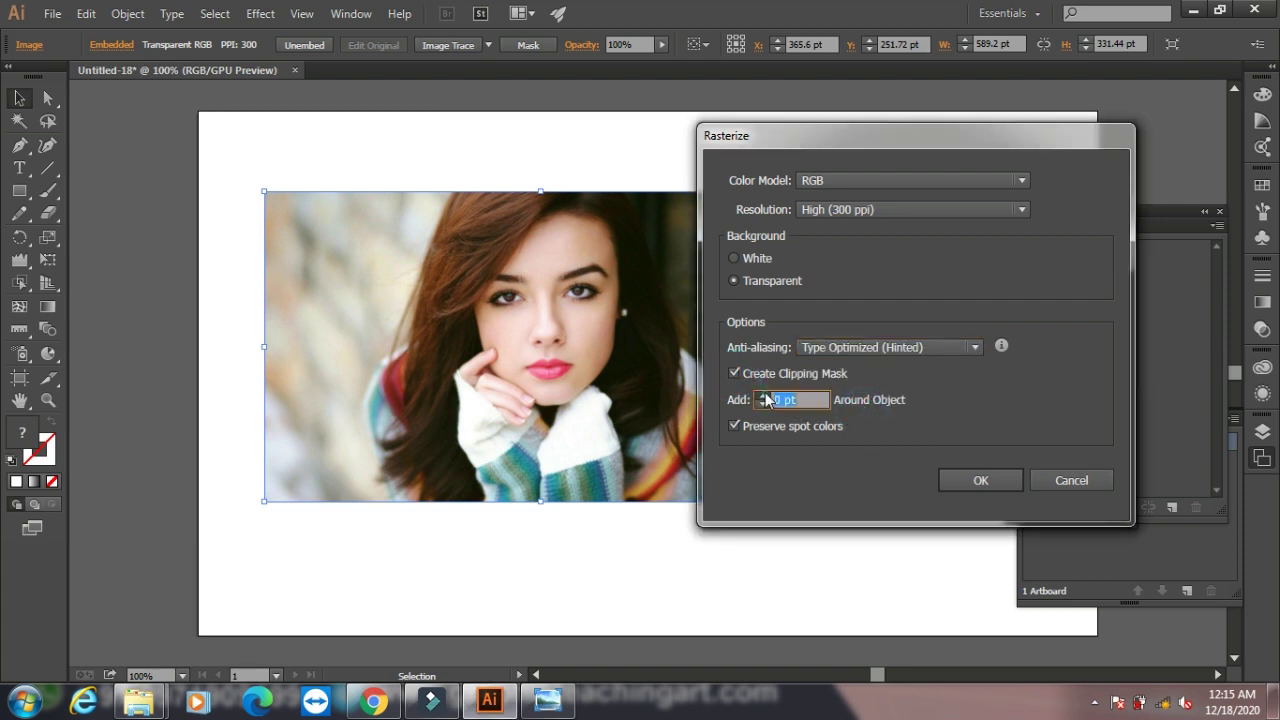
pyautogui.click(762, 395)
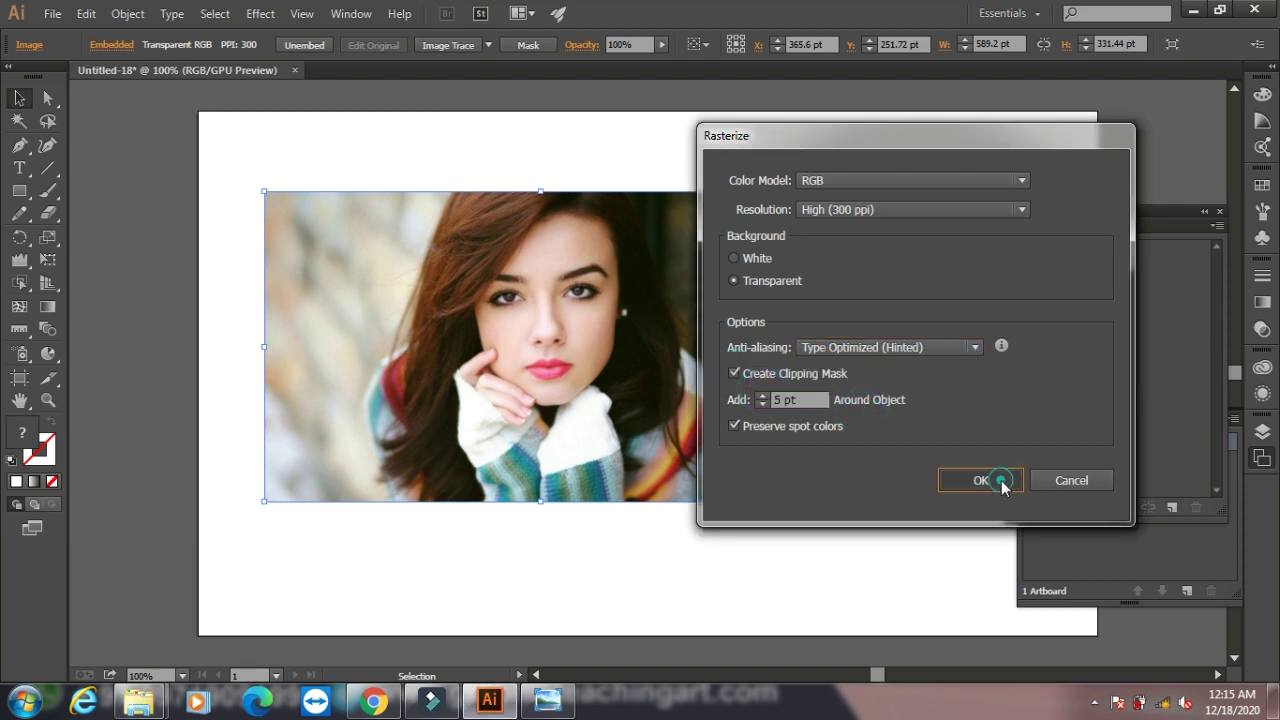
pyautogui.click(983, 480)
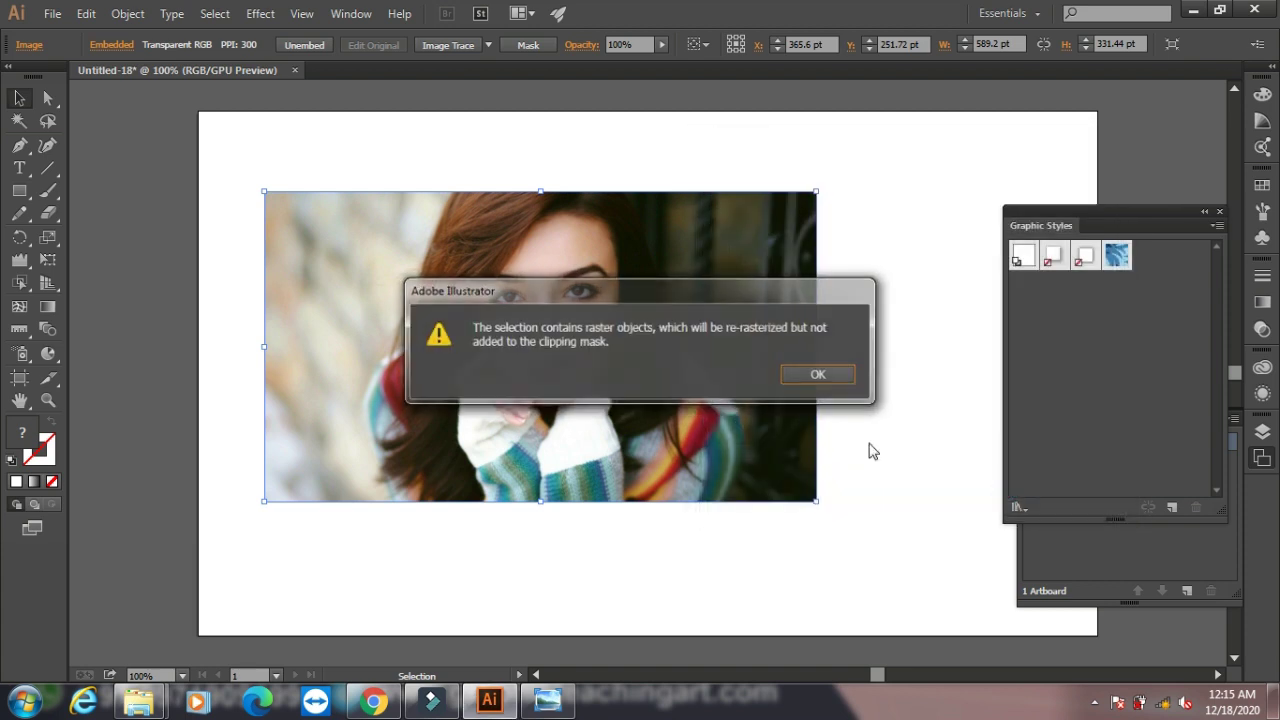
pyautogui.click(819, 375)
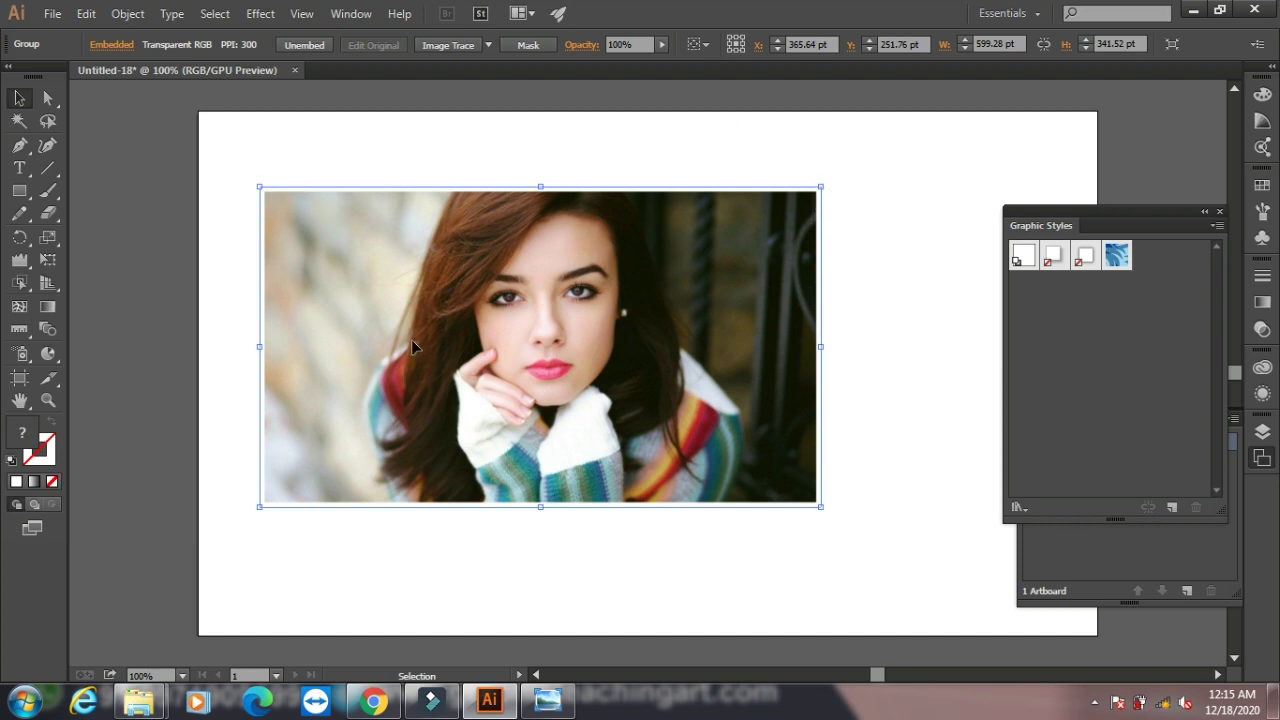
# Select the image inside the group and rasterize it with Art Optimized anti-aliasing and 15 pt added
pyautogui.keyDown('ctrl'); pyautogui.click(323, 204); pyautogui.keyUp('ctrl')
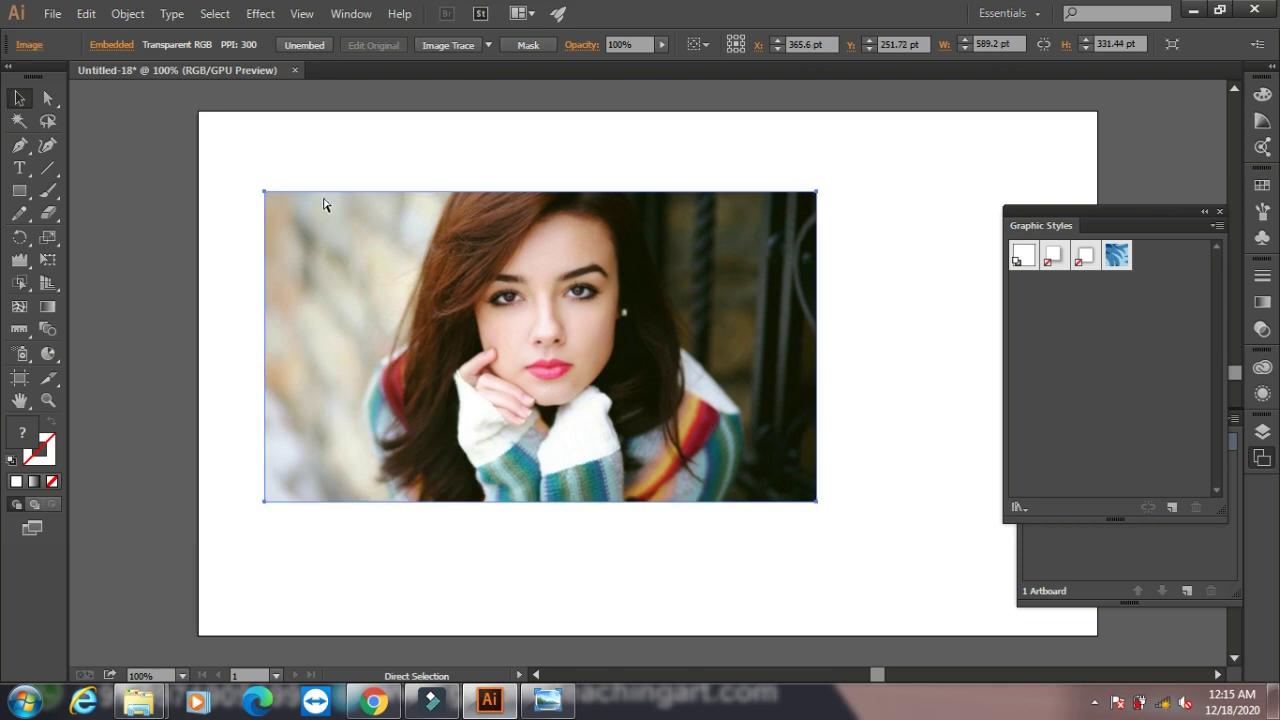
pyautogui.click(127, 13)
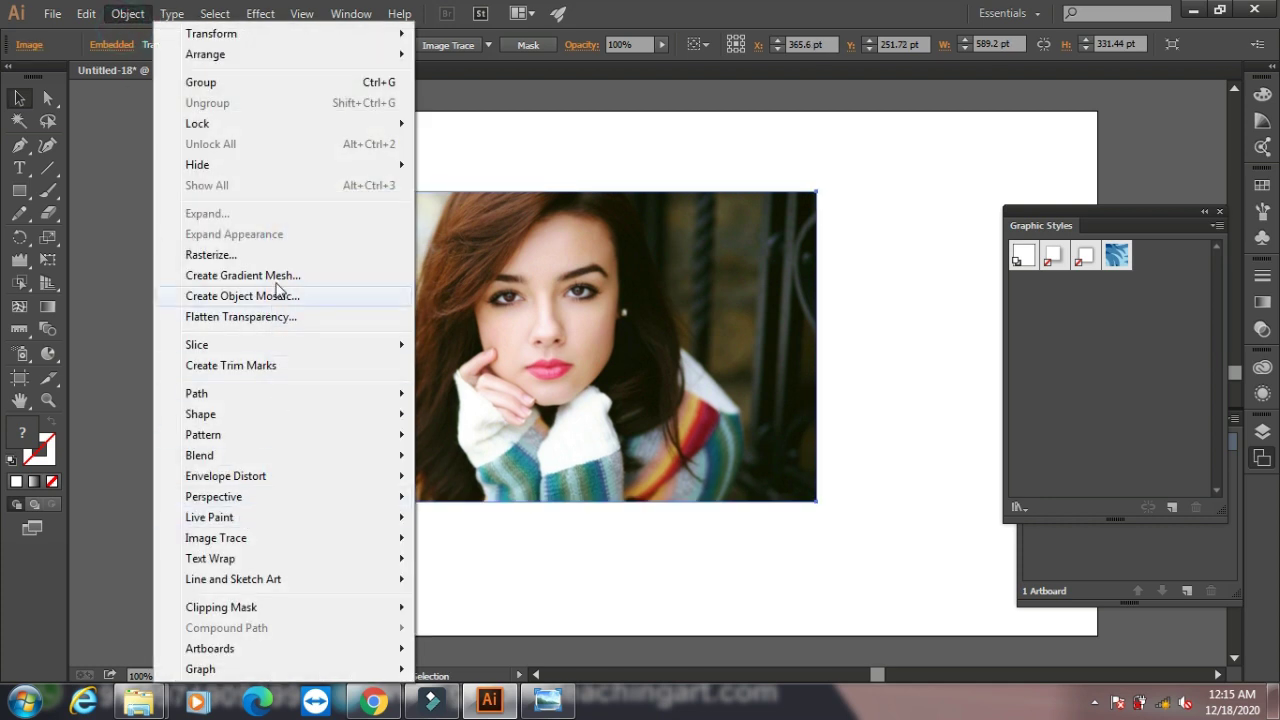
pyautogui.click(281, 259)
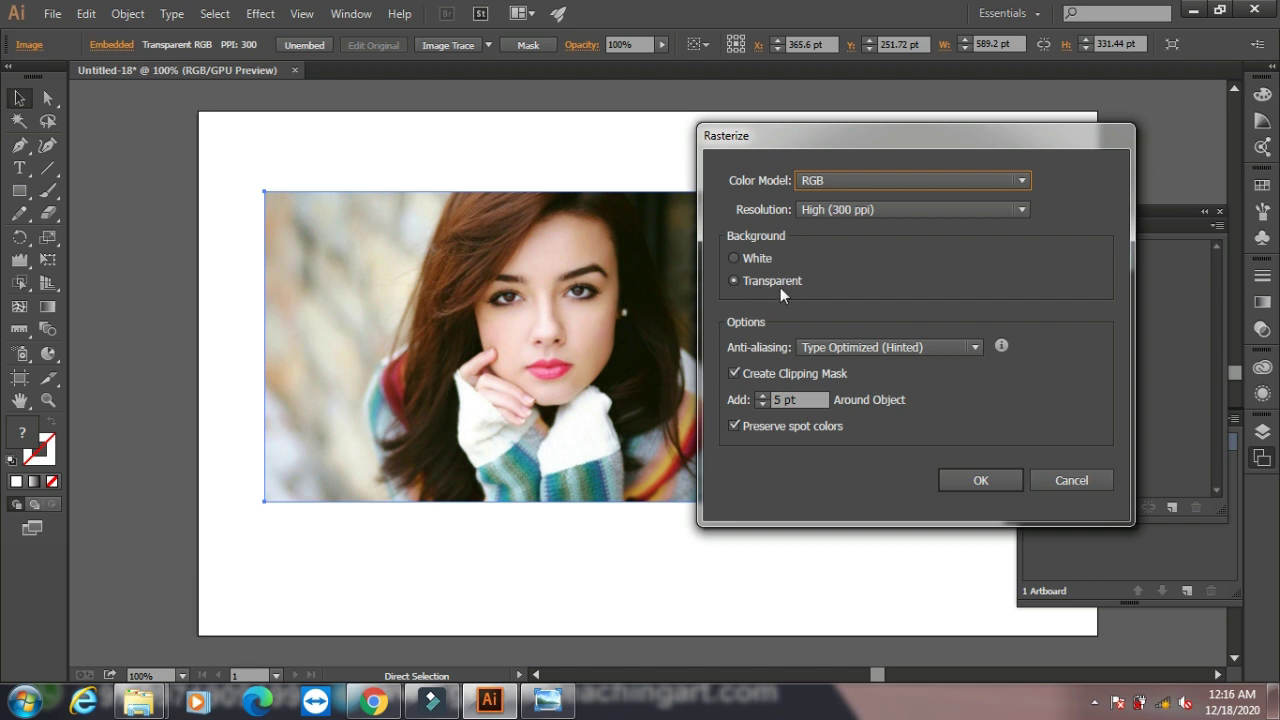
pyautogui.click(865, 349)
pyautogui.click(866, 390)
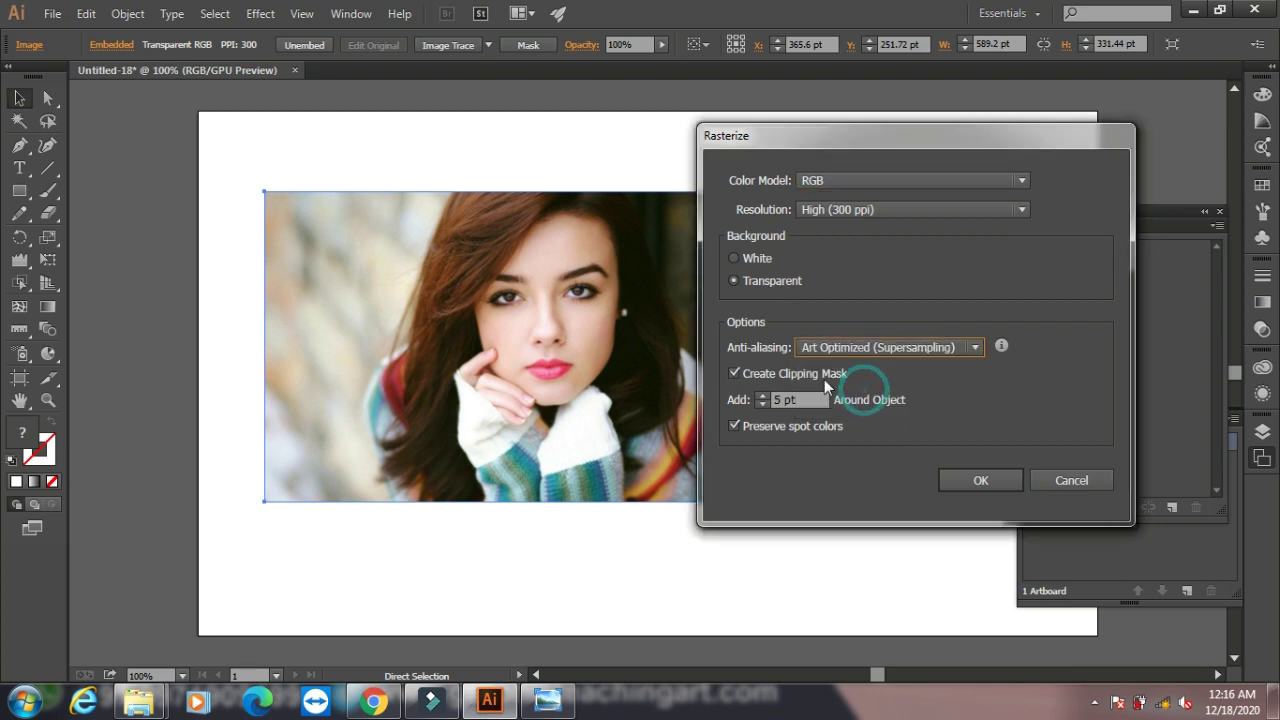
pyautogui.click(763, 395)
pyautogui.click(763, 395)
pyautogui.click(762, 396)
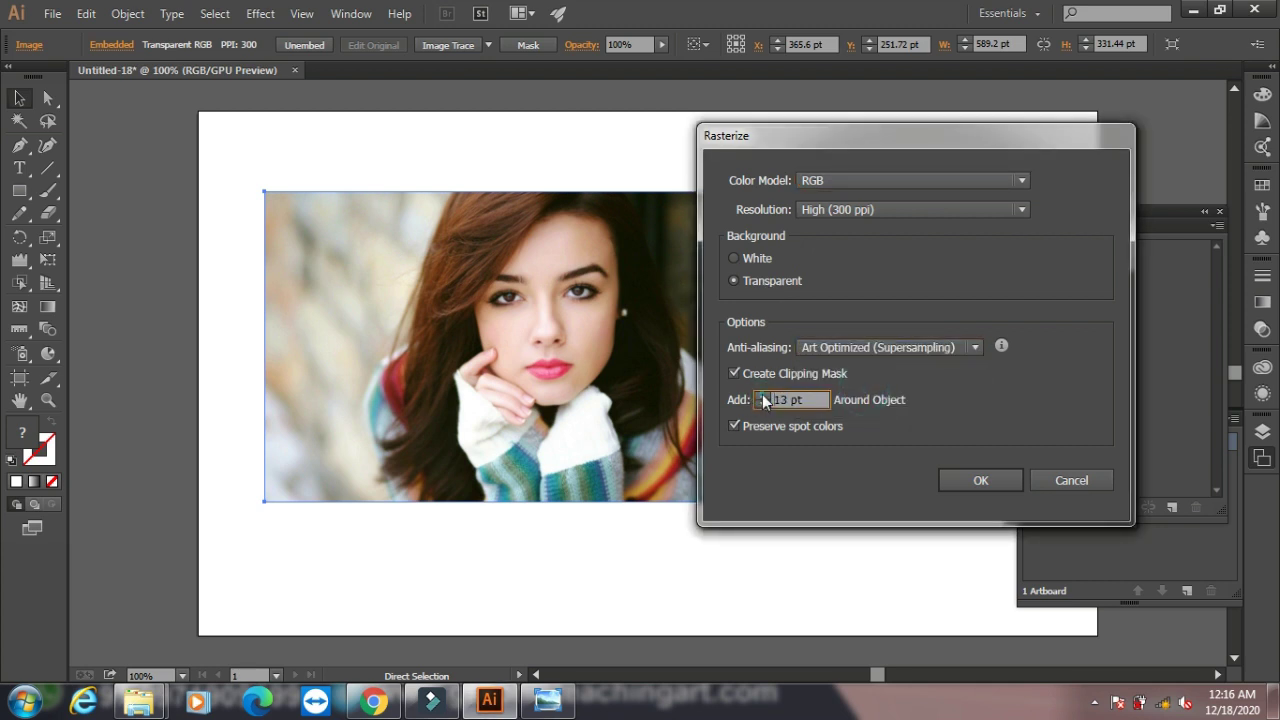
pyautogui.click(984, 480)
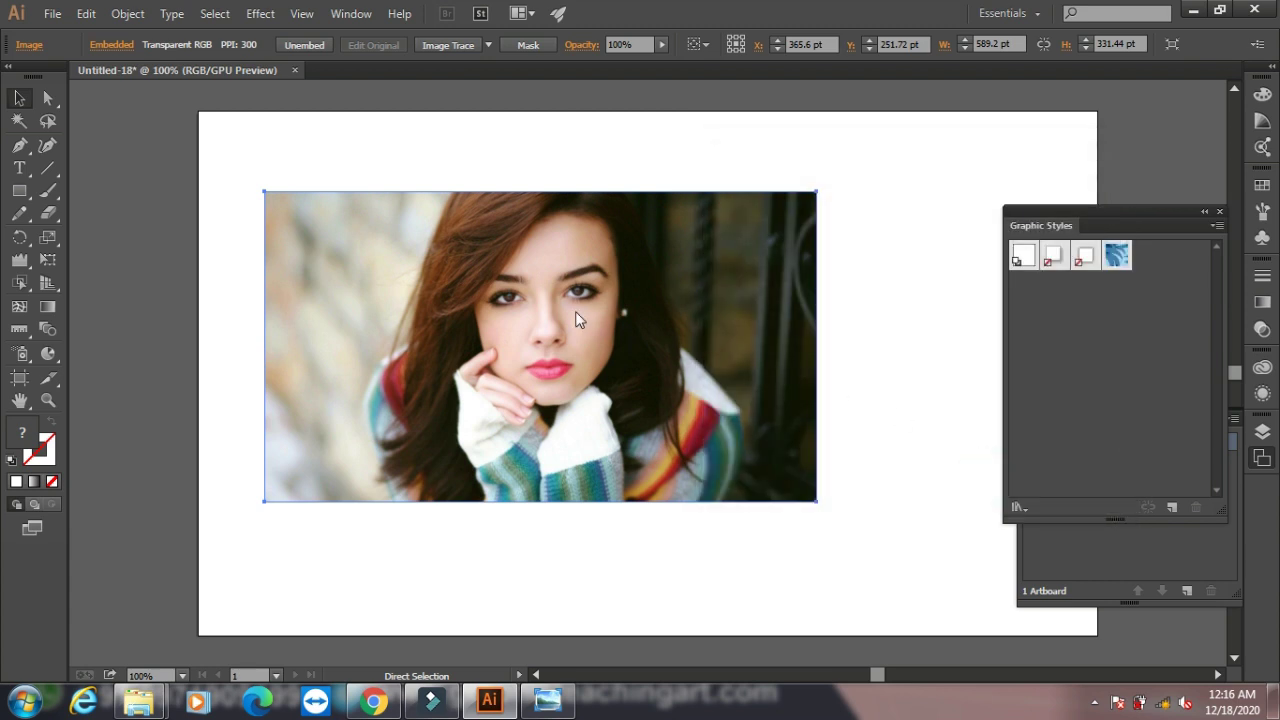
pyautogui.click(812, 380)
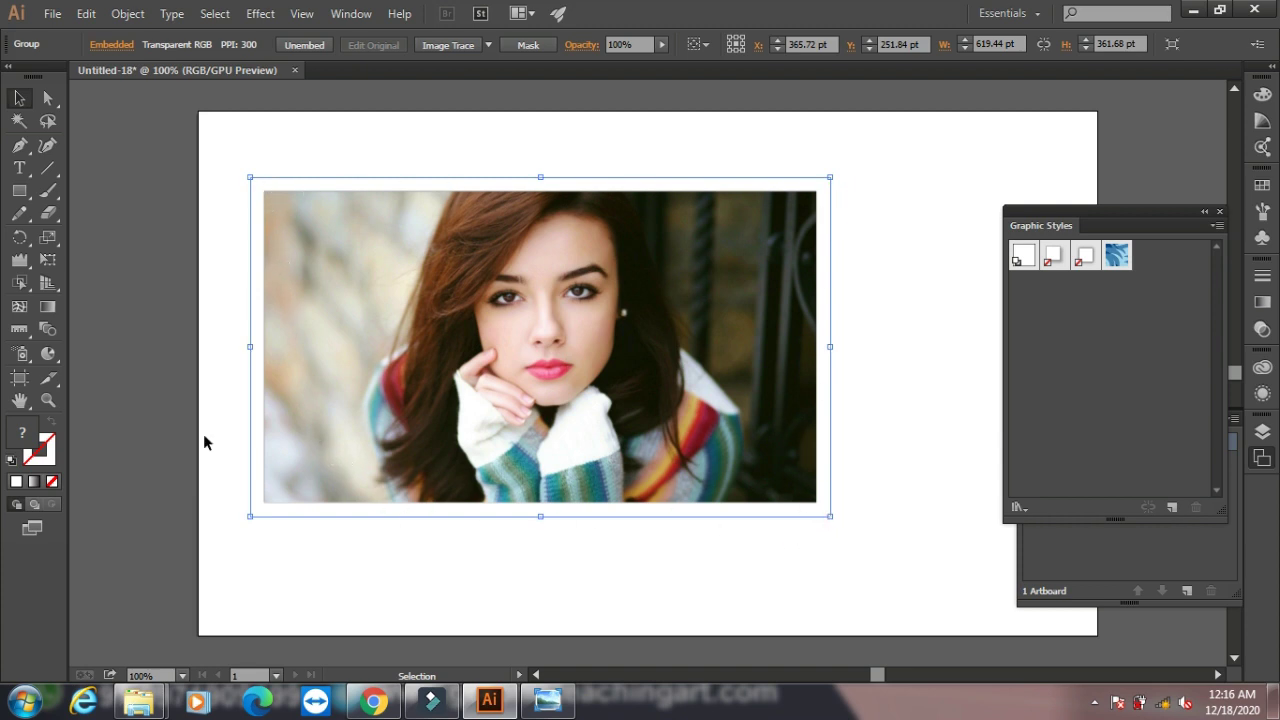
# Rasterize the photo group with Type Optimized (Hinted) anti-aliasing, accepting the raster objects warning
pyautogui.click(127, 13)
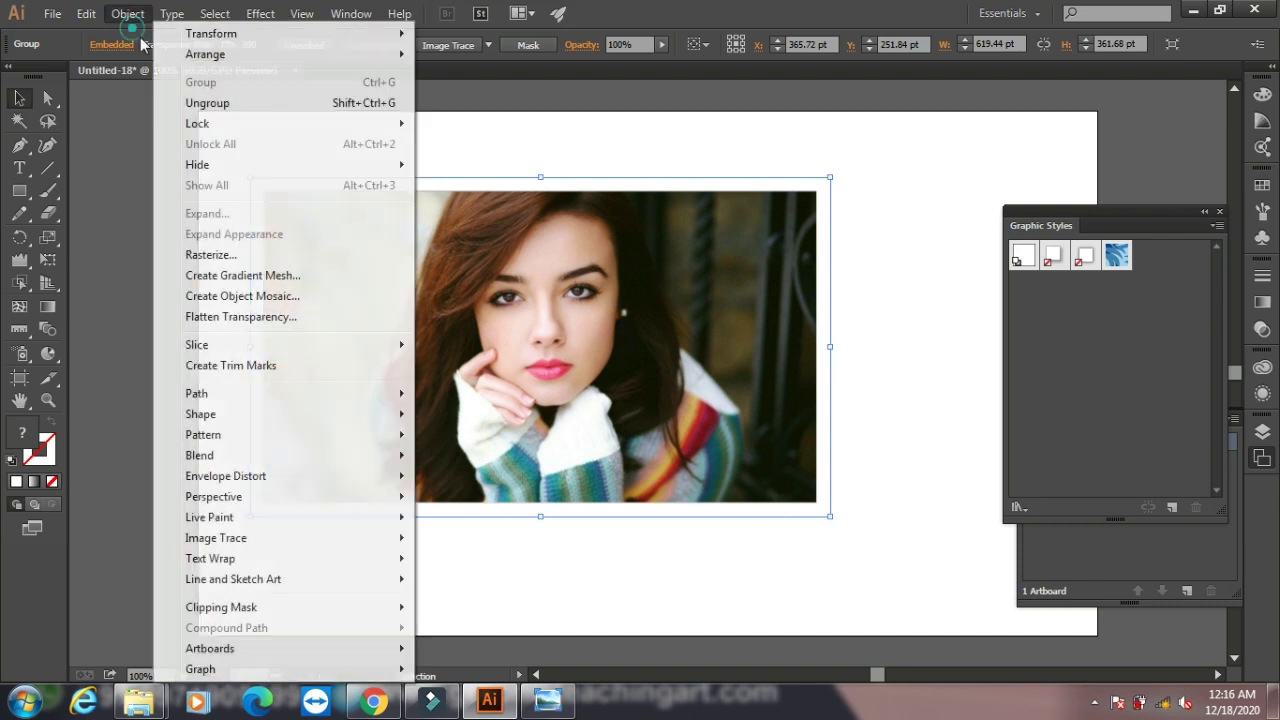
pyautogui.click(220, 256)
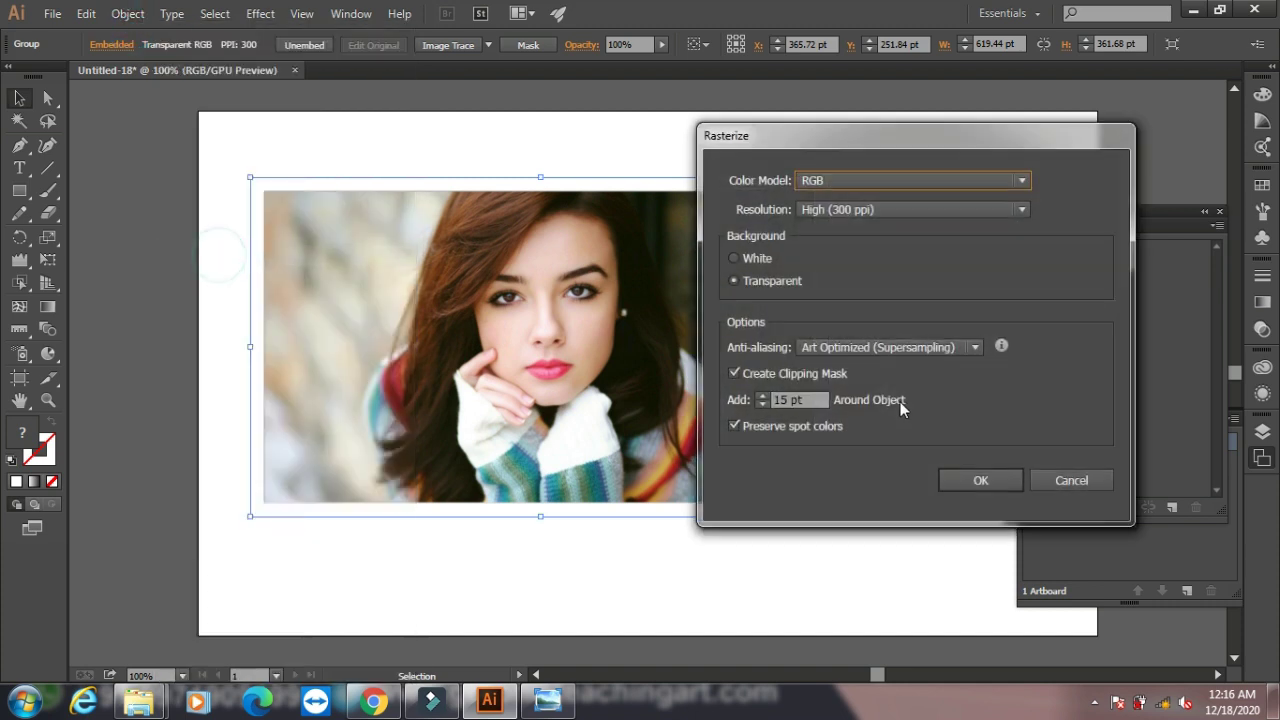
pyautogui.click(848, 347)
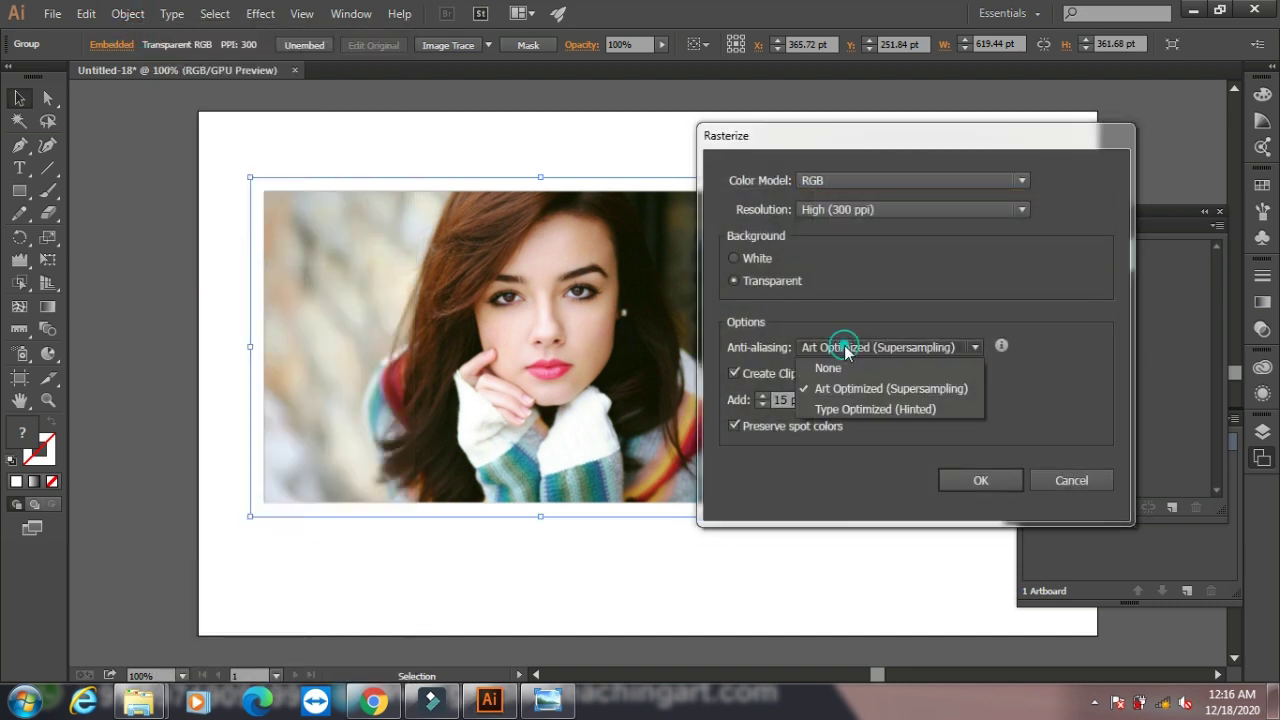
pyautogui.click(843, 414)
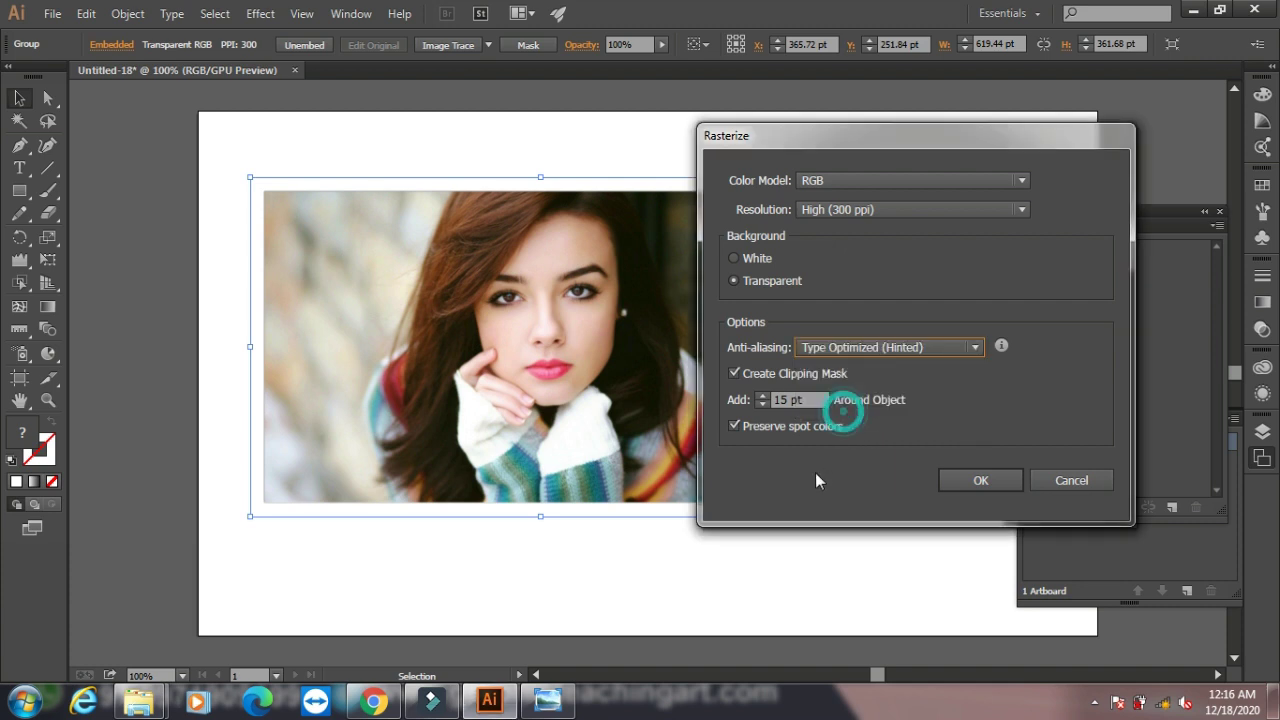
pyautogui.click(980, 481)
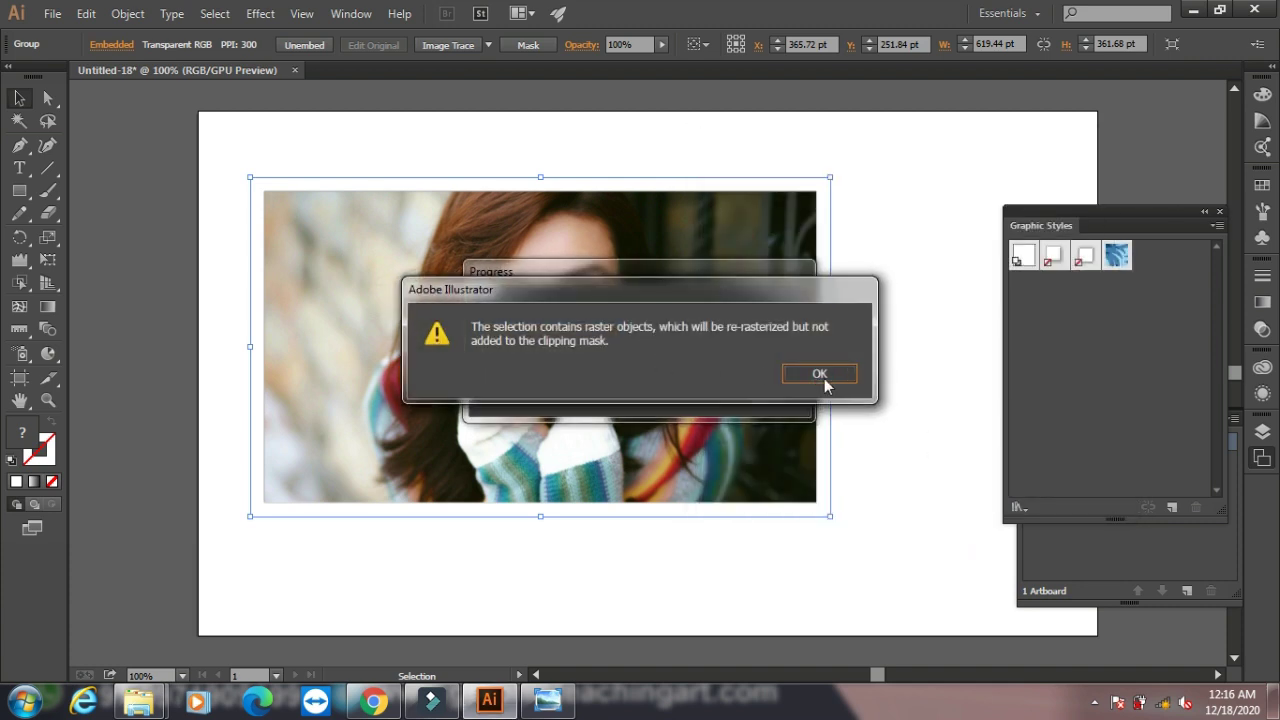
pyautogui.click(820, 376)
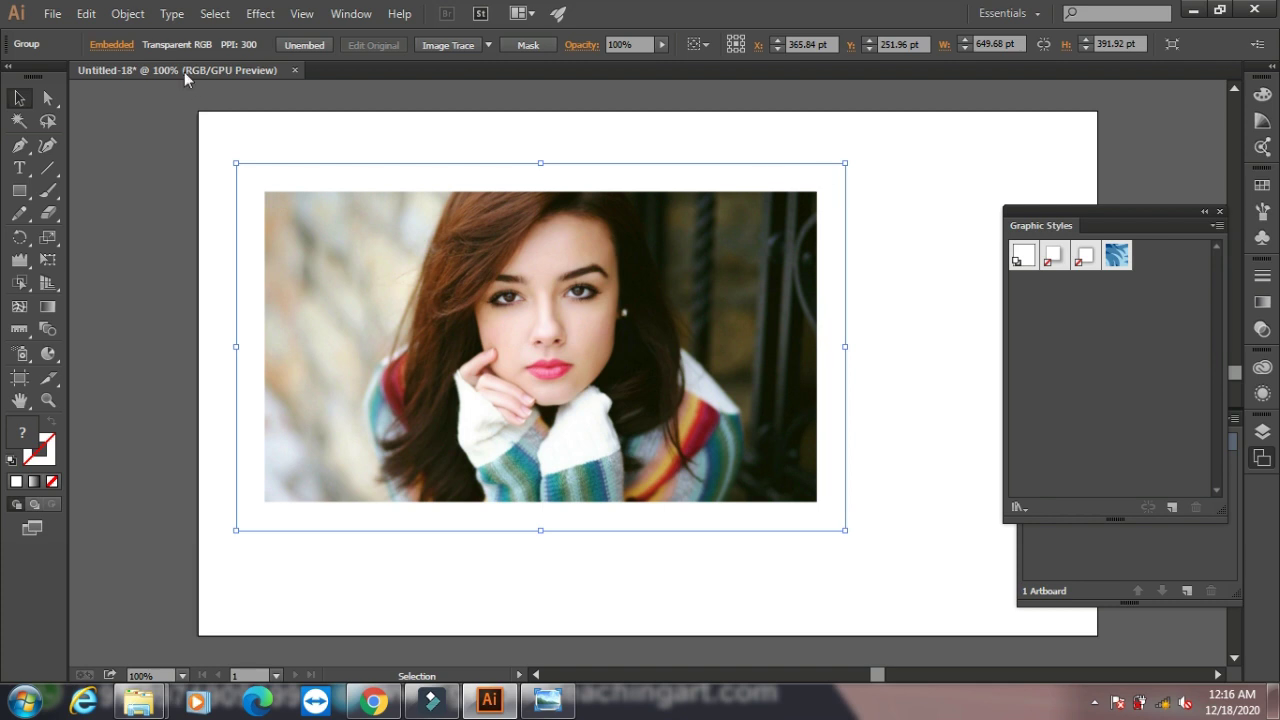
# Close the Object menu unused and select only the photo inside the group
pyautogui.click(128, 14)
pyautogui.moveTo(210, 558)
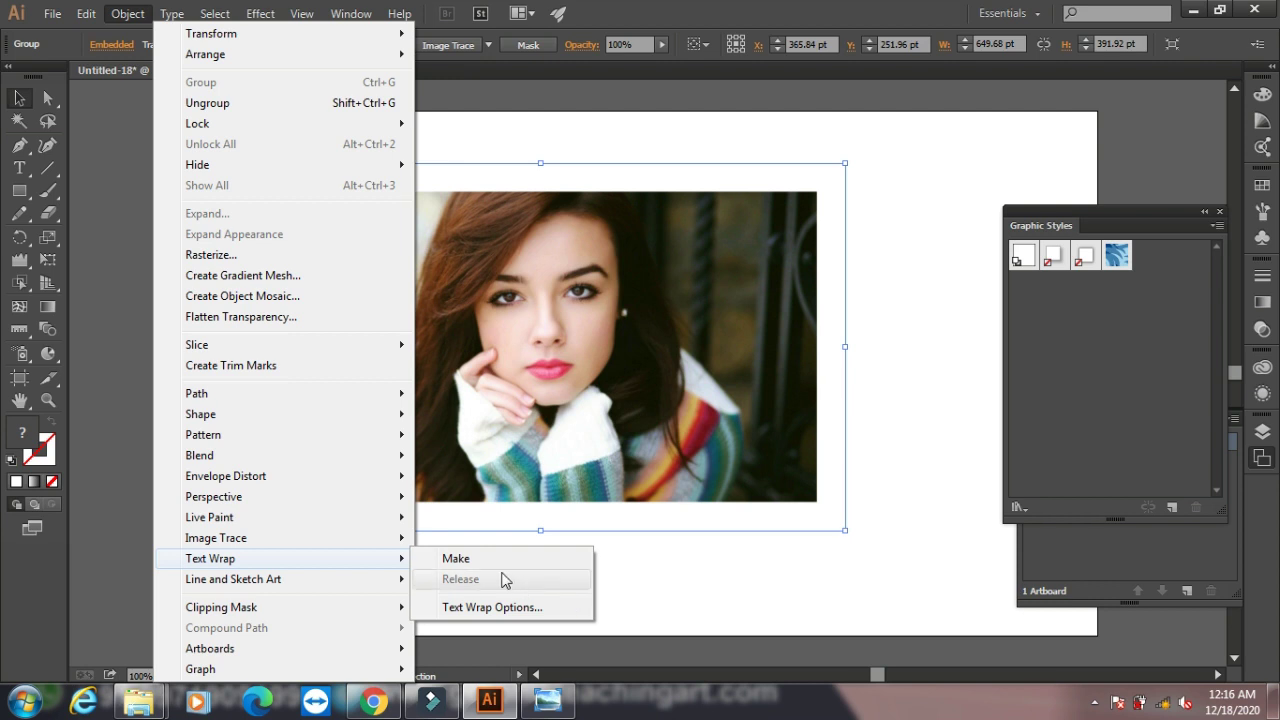
pyautogui.click(22, 97)
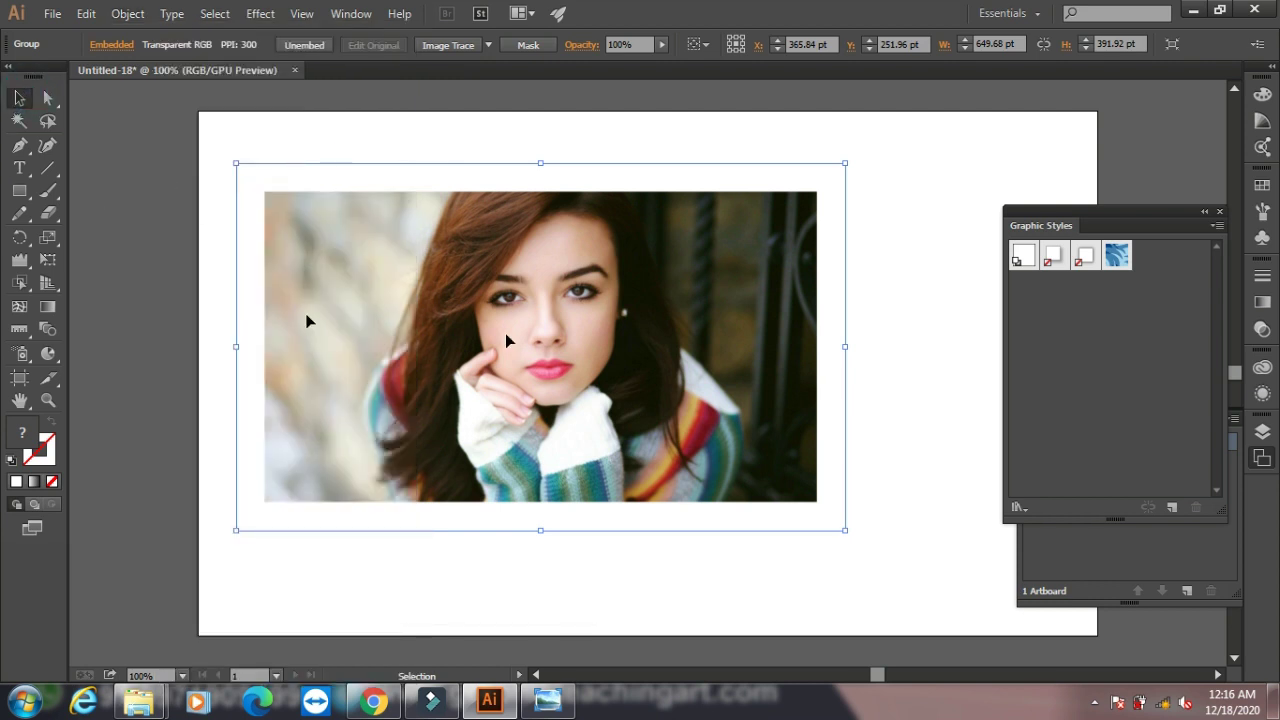
pyautogui.keyDown('ctrl'); pyautogui.click(441, 219); pyautogui.keyUp('ctrl')
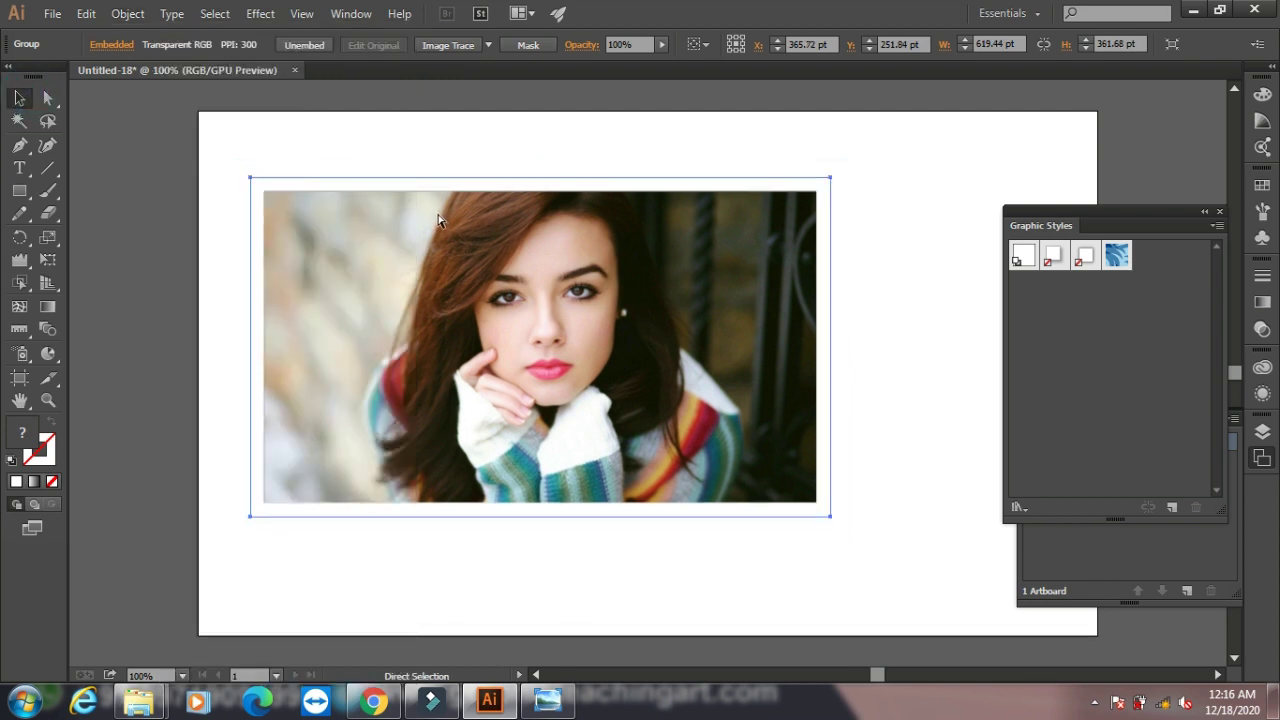
pyautogui.click(127, 13)
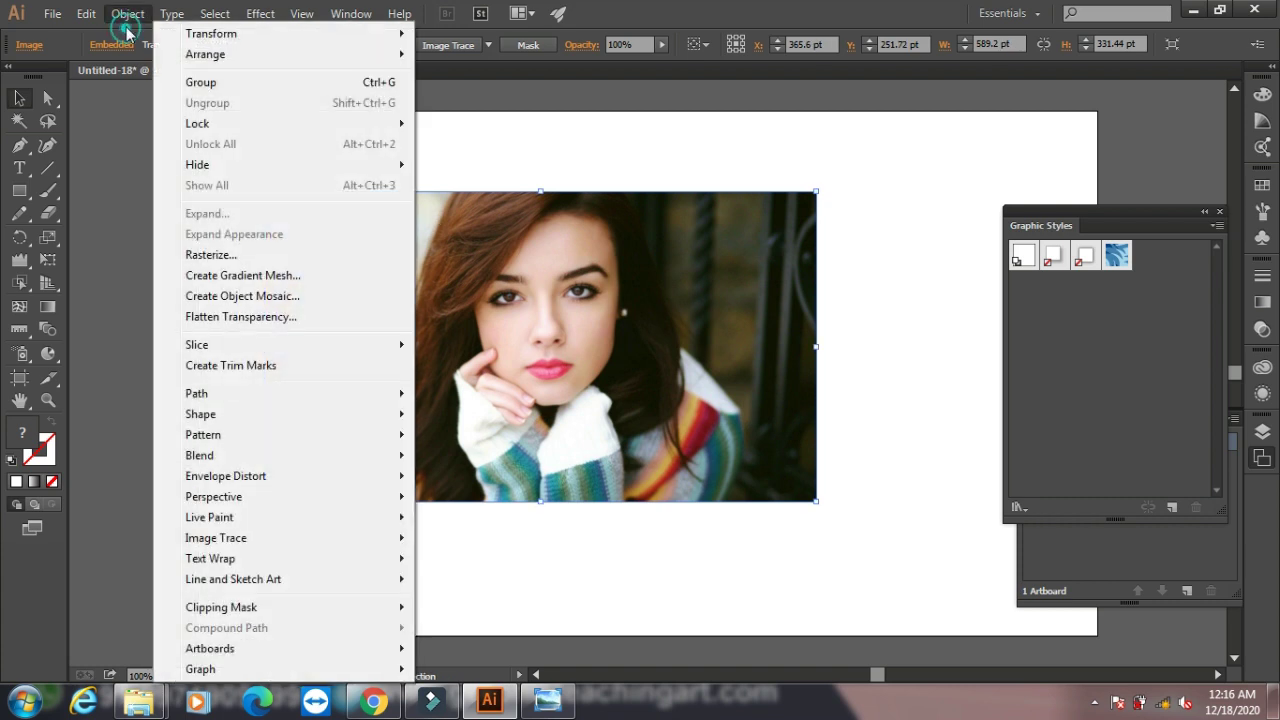
pyautogui.click(260, 275)
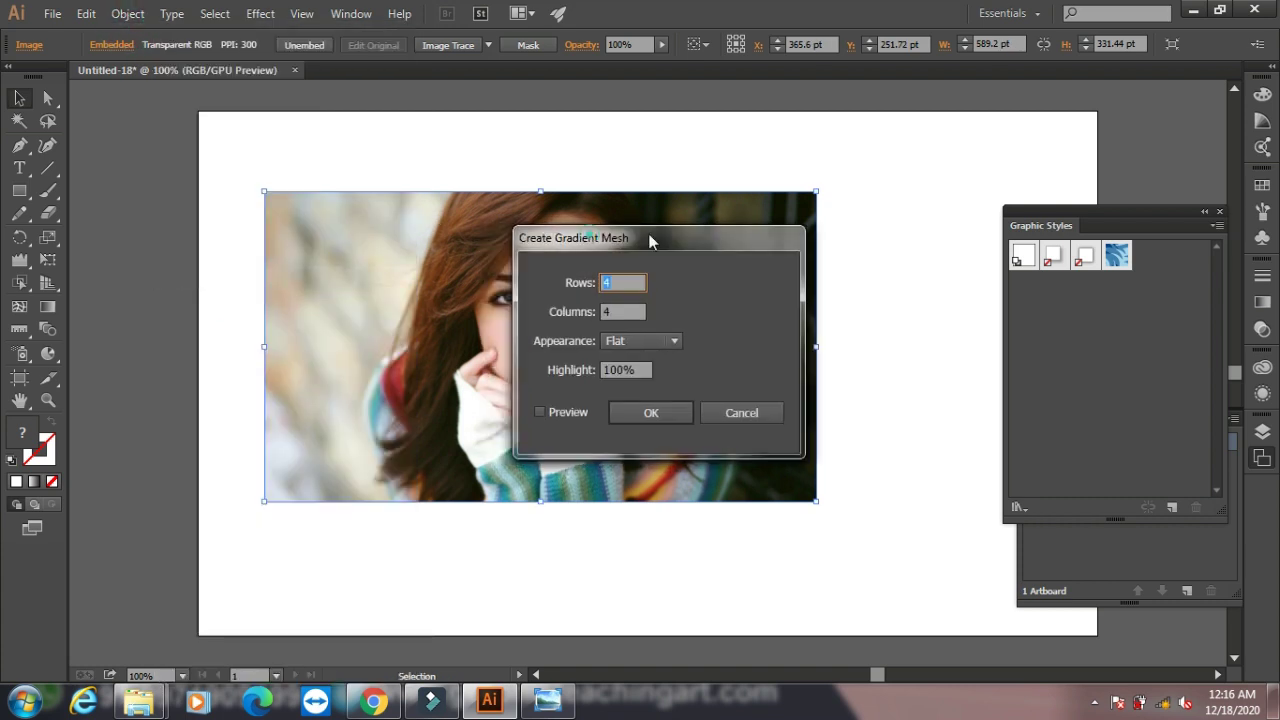
pyautogui.moveTo(705, 246); pyautogui.dragTo(1017, 147)
pyautogui.click(829, 316)
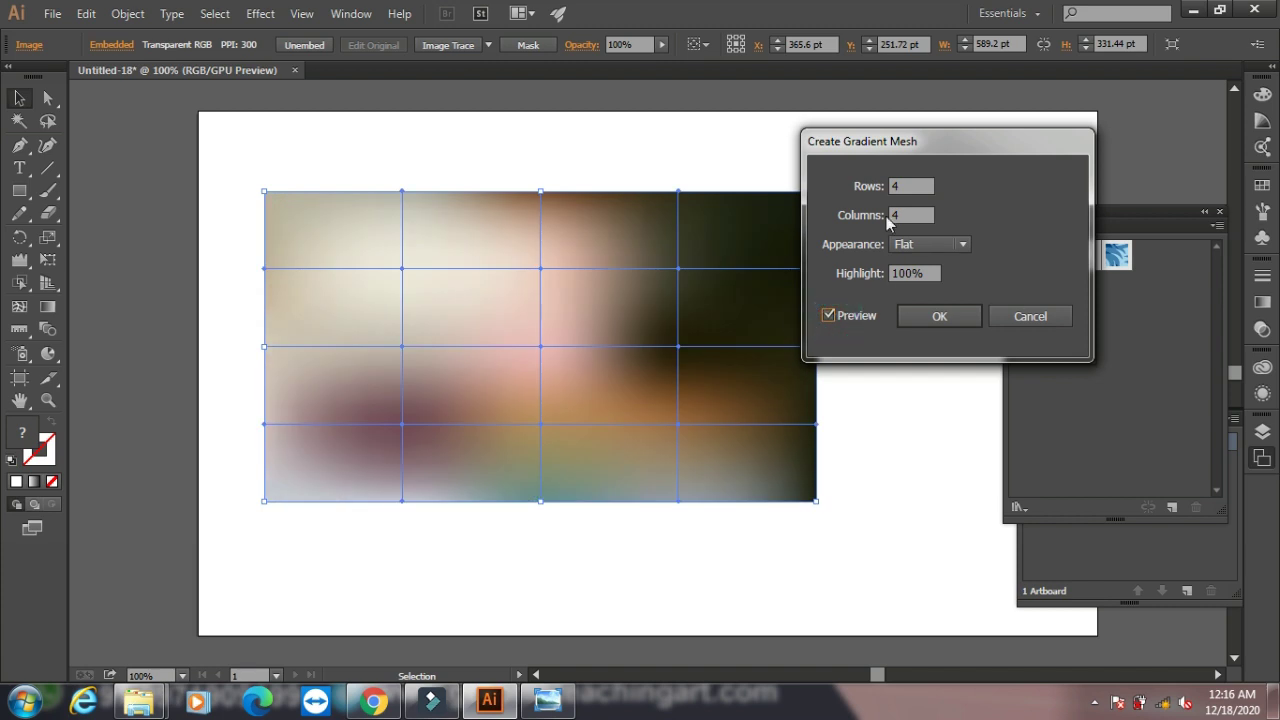
pyautogui.click(851, 187)
pyautogui.write('5')
pyautogui.press('Tab')
pyautogui.write('7')
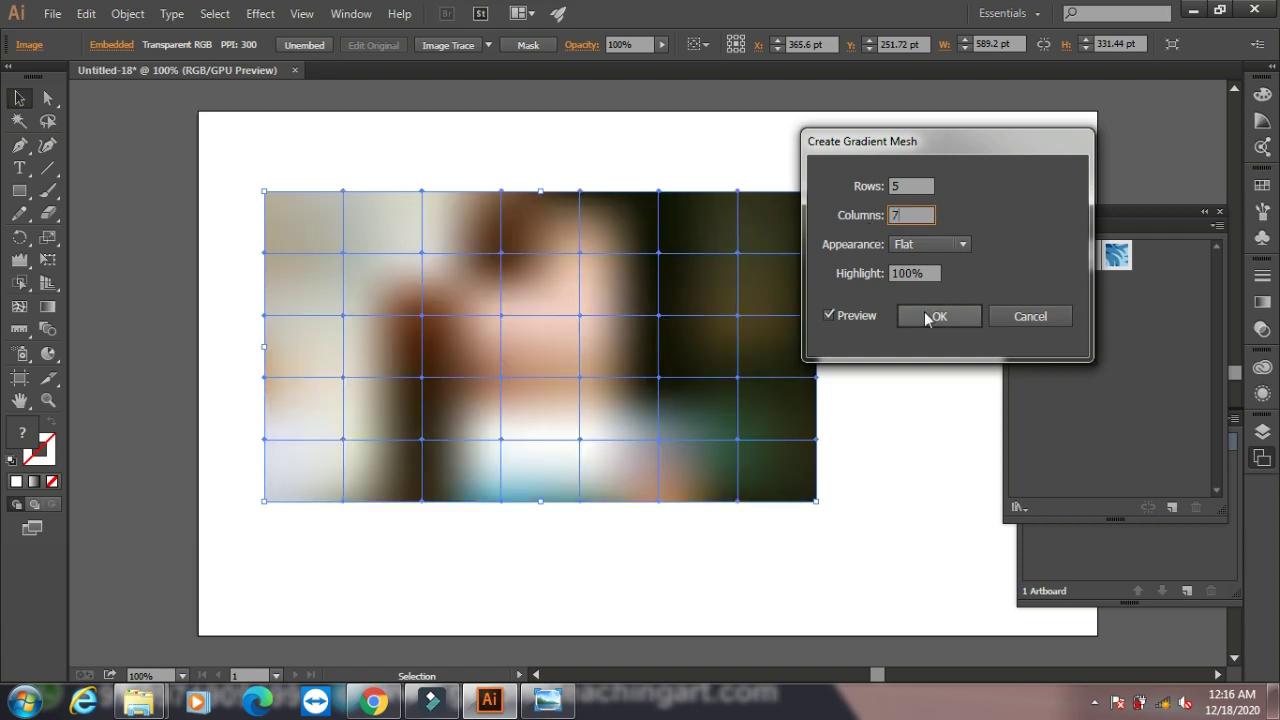
pyautogui.click(920, 244)
pyautogui.click(907, 289)
pyautogui.click(928, 245)
pyautogui.click(920, 305)
pyautogui.click(919, 316)
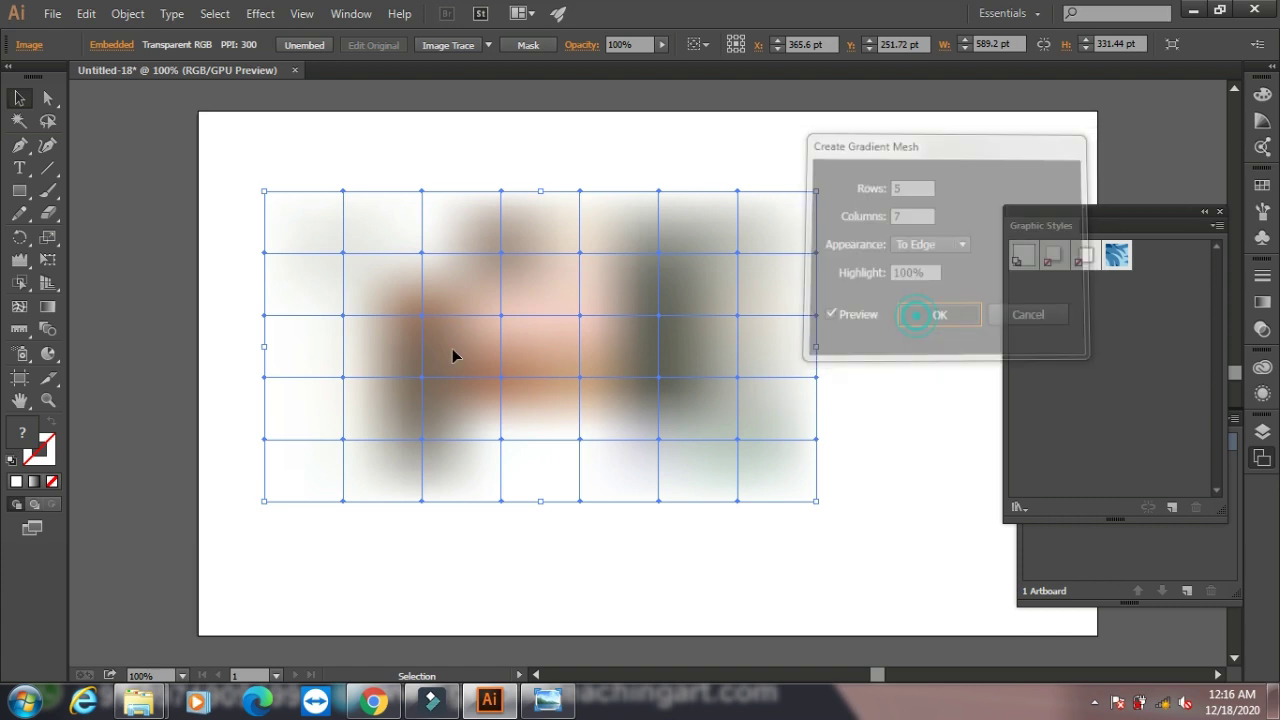
pyautogui.click(48, 97)
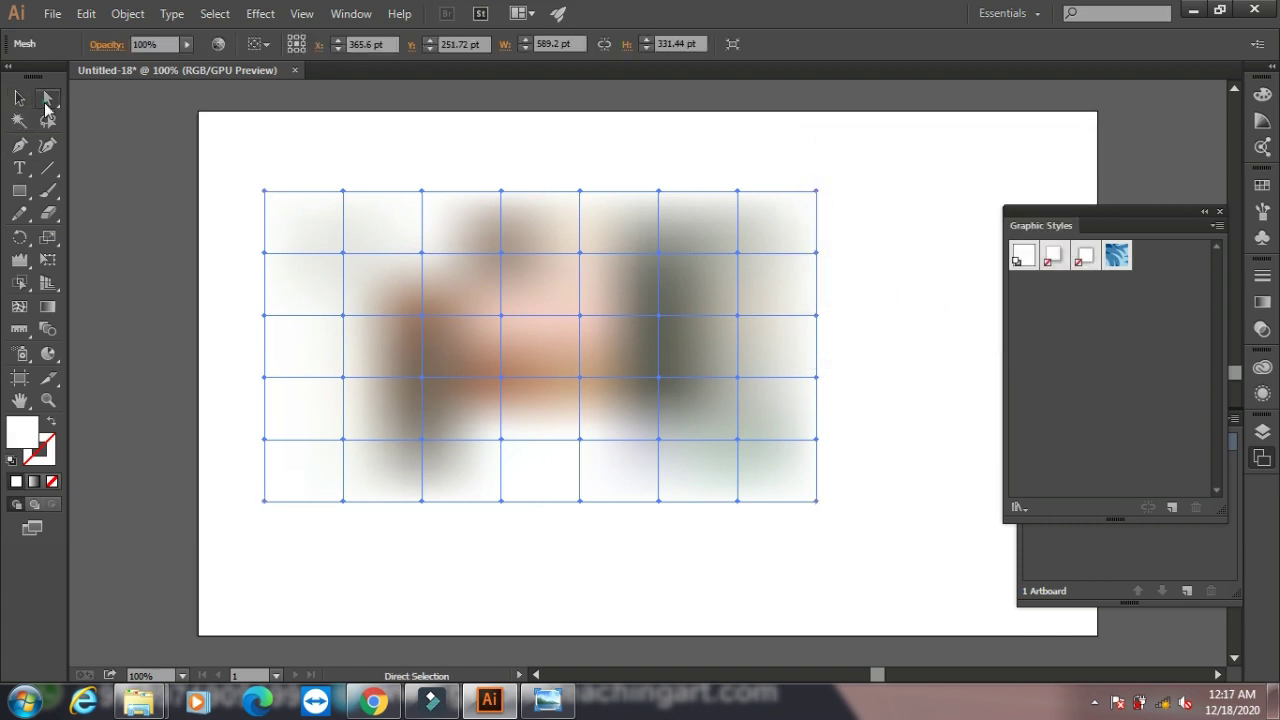
pyautogui.click(423, 316)
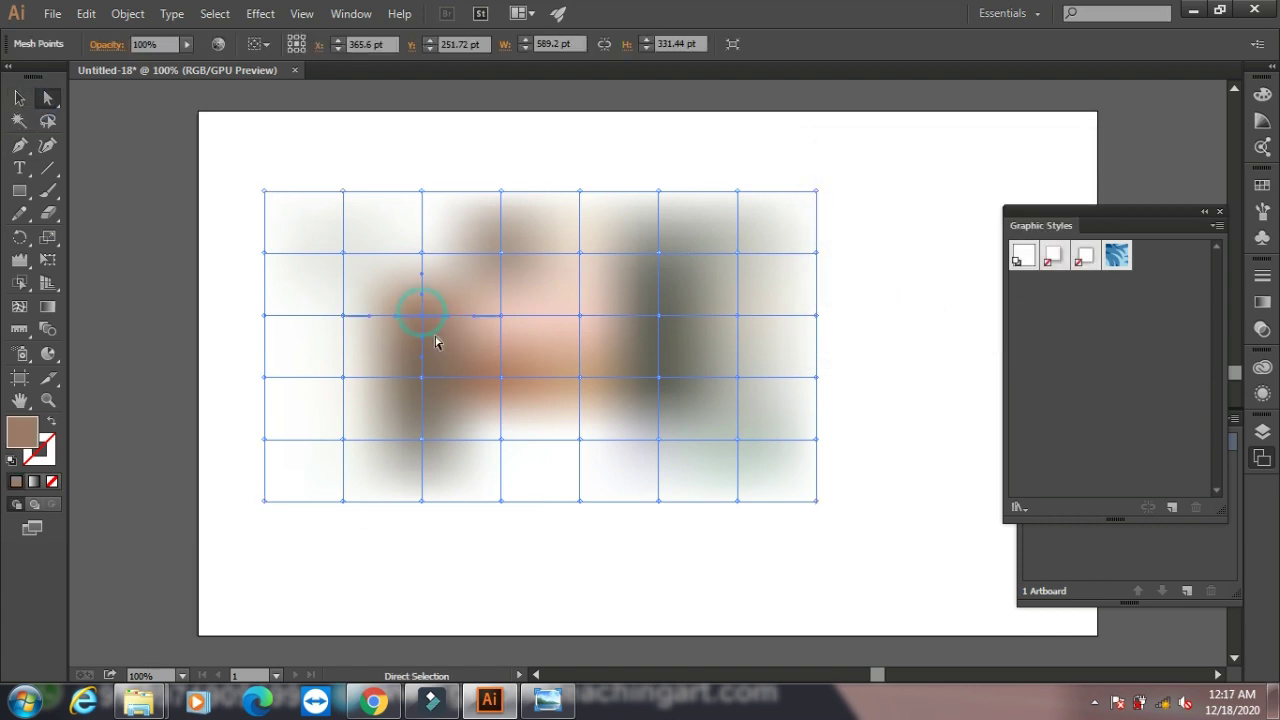
pyautogui.moveTo(423, 316); pyautogui.dragTo(461, 336)
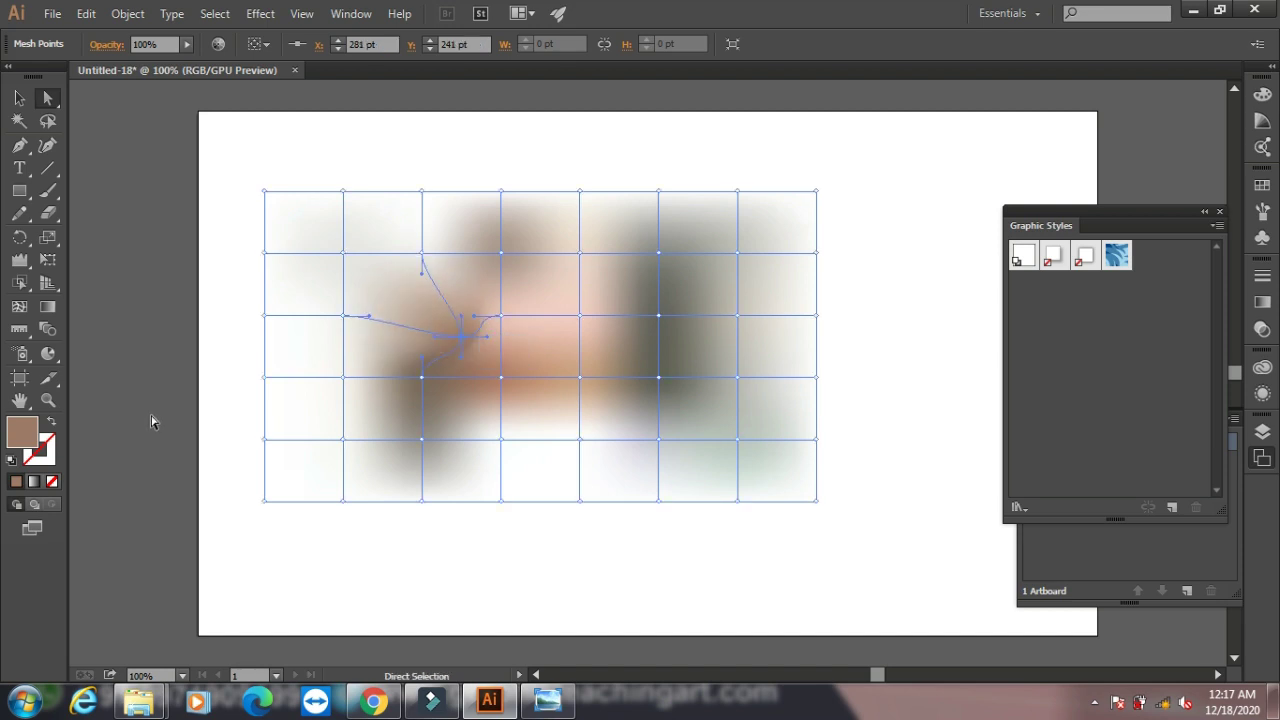
pyautogui.moveTo(659, 252); pyautogui.dragTo(686, 232)
pyautogui.click(19, 97)
pyautogui.click(277, 131)
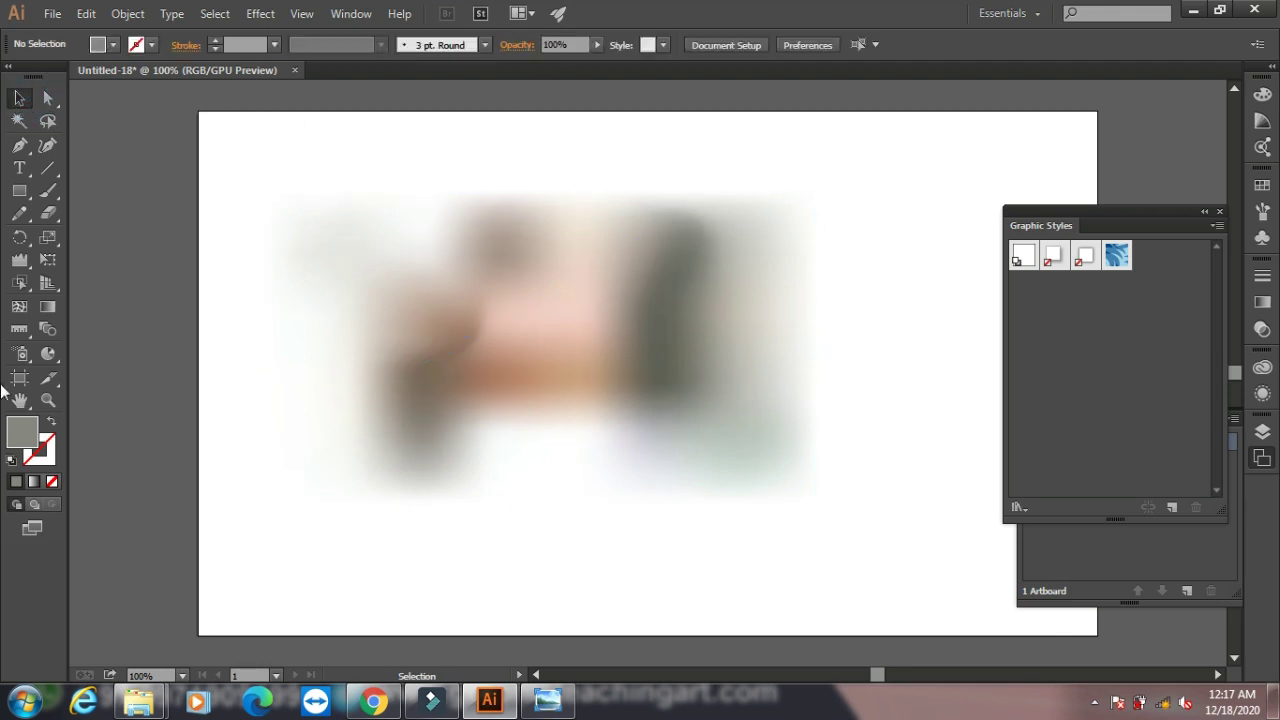
pyautogui.hotkey('ctrl', 'z')
pyautogui.hotkey('ctrl', 'z')
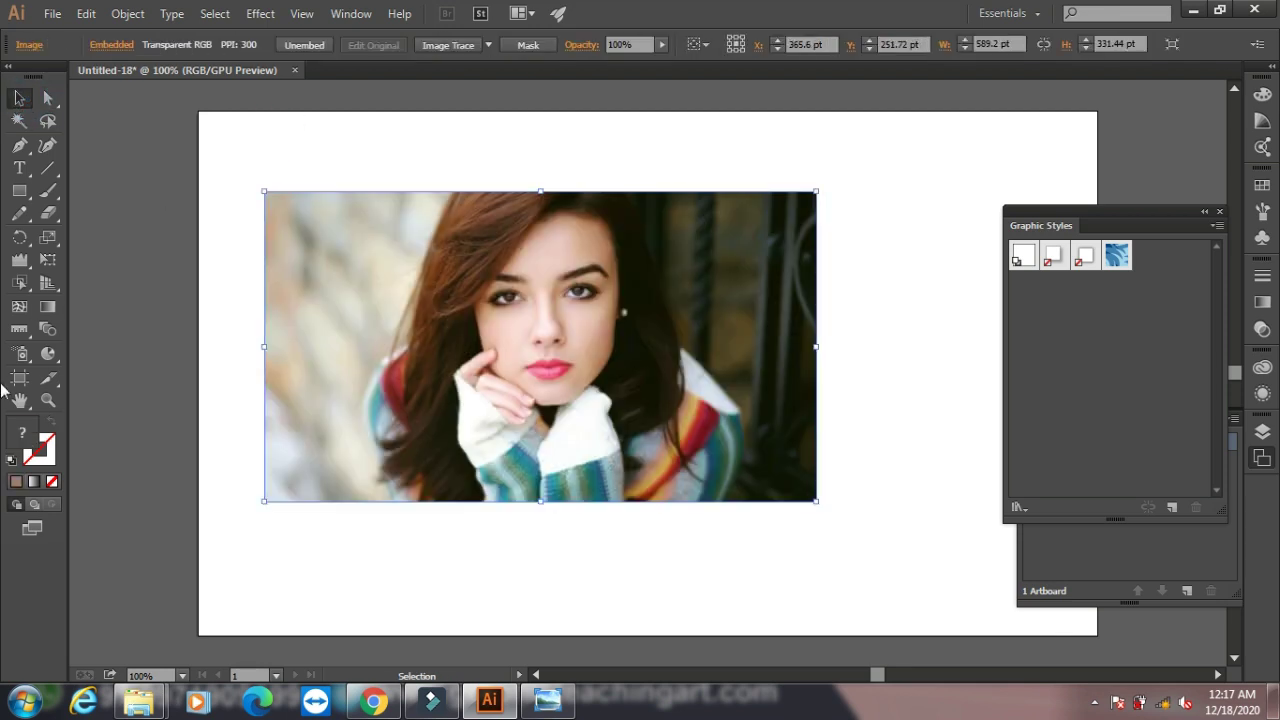
pyautogui.click(466, 296)
pyautogui.click(130, 16)
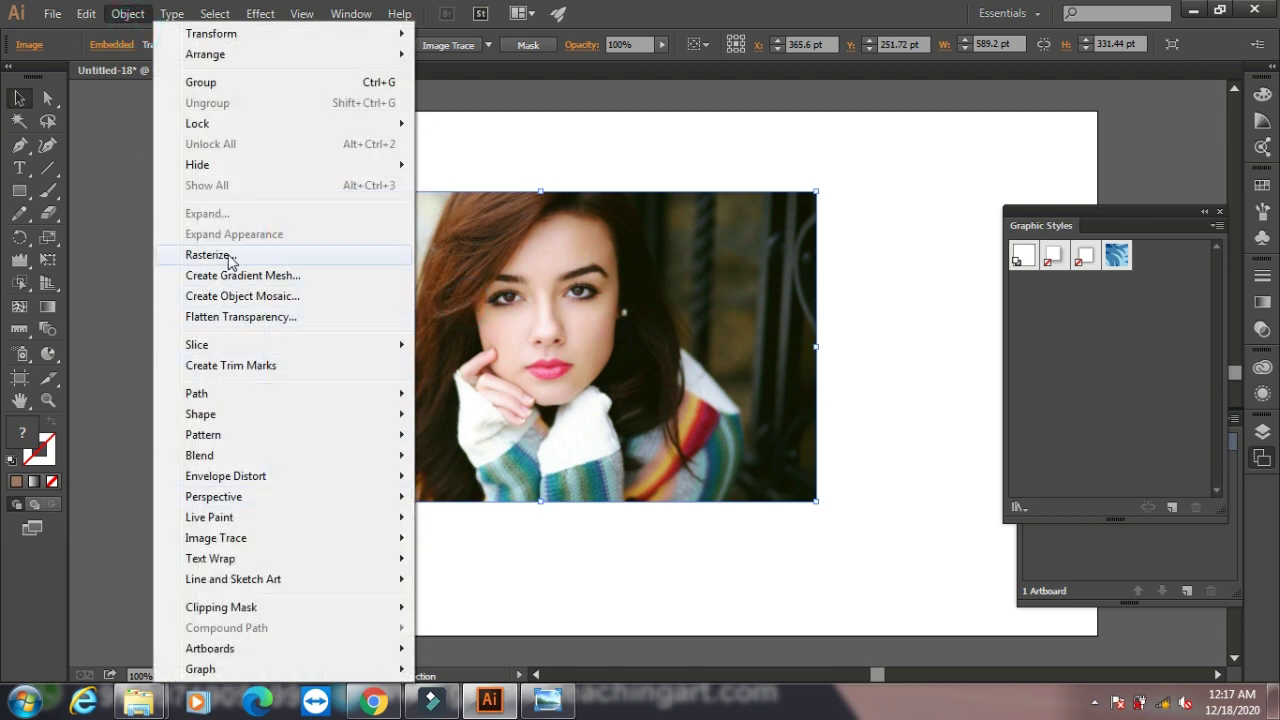
pyautogui.click(224, 296)
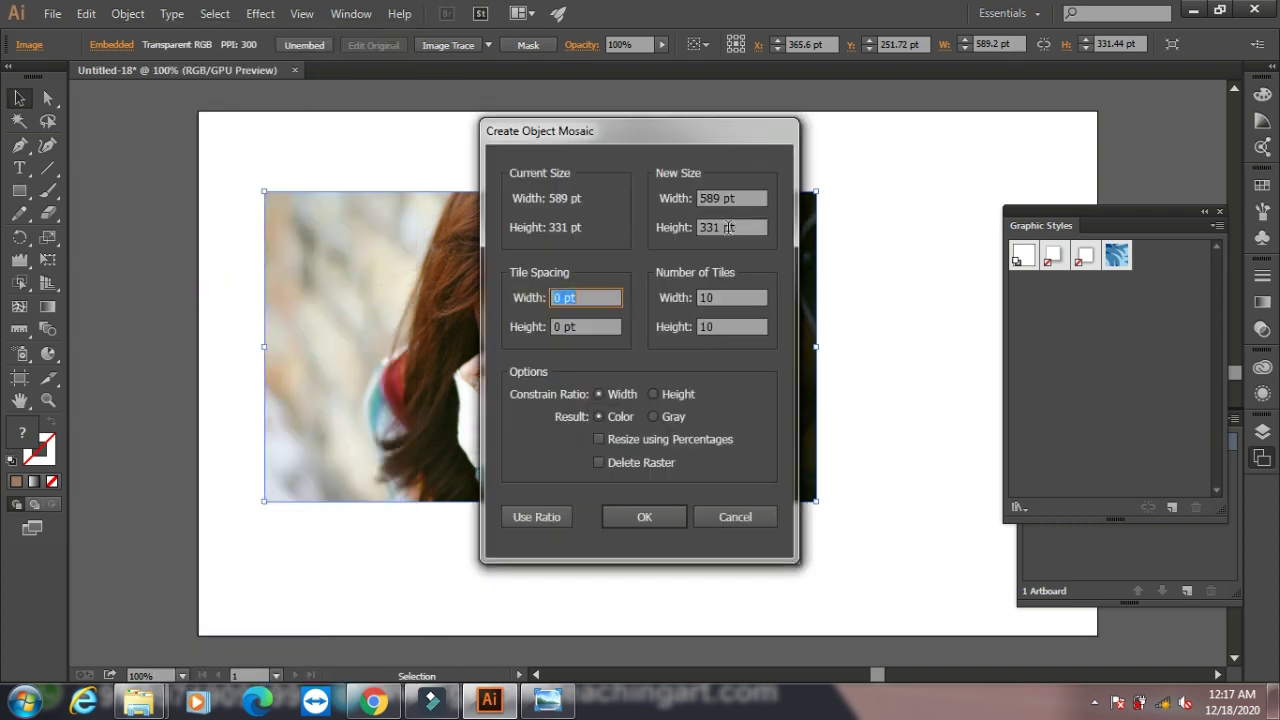
pyautogui.moveTo(603, 148); pyautogui.dragTo(855, 105)
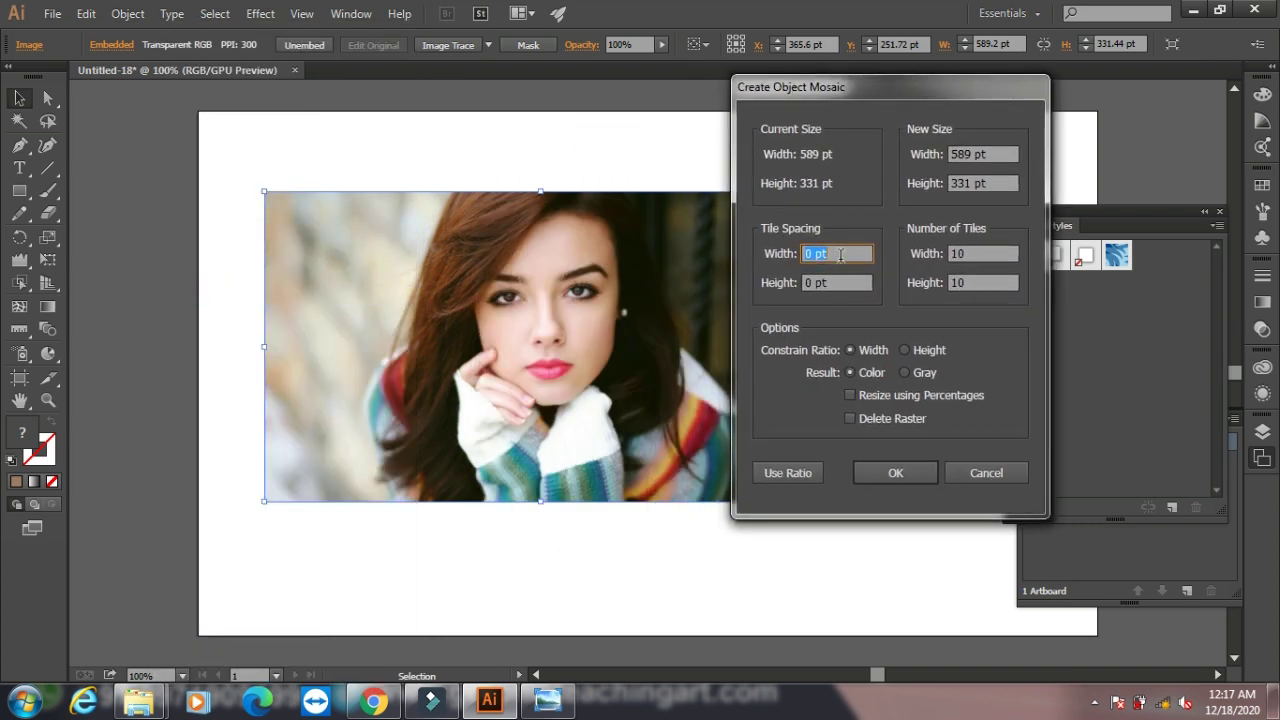
pyautogui.click(972, 253)
pyautogui.click(897, 474)
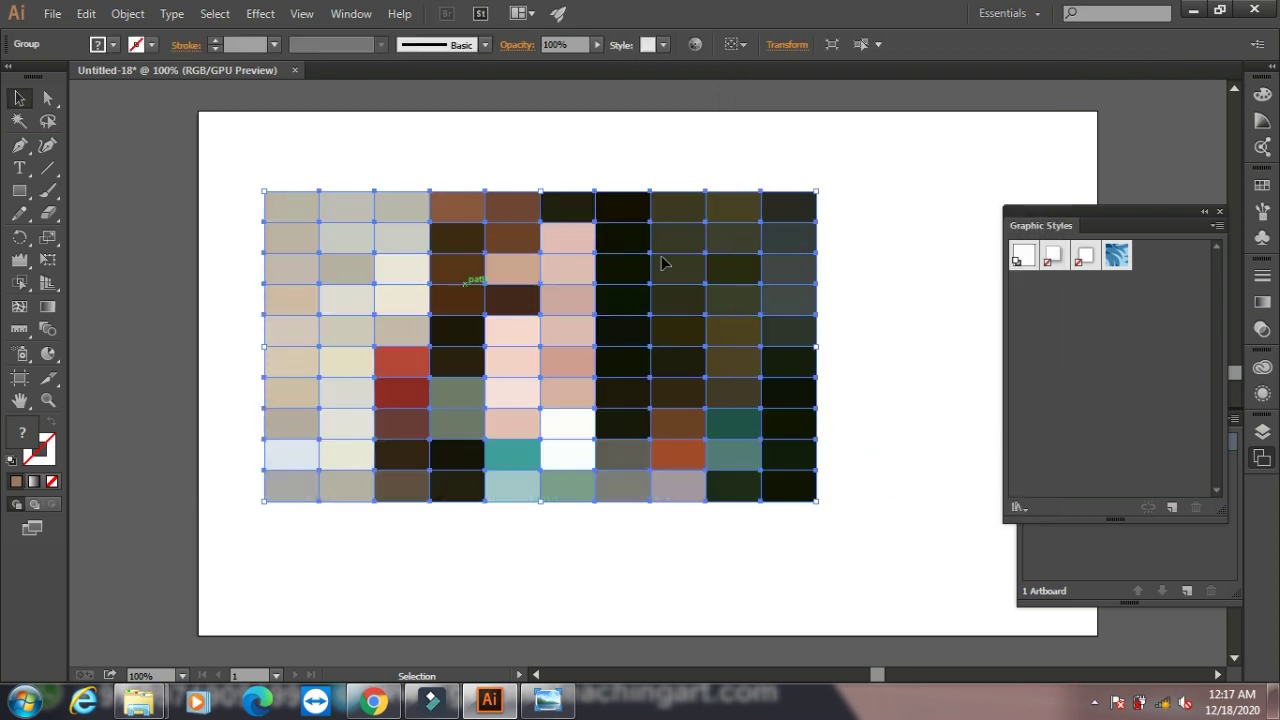
pyautogui.hotkey('ctrl', 'z')
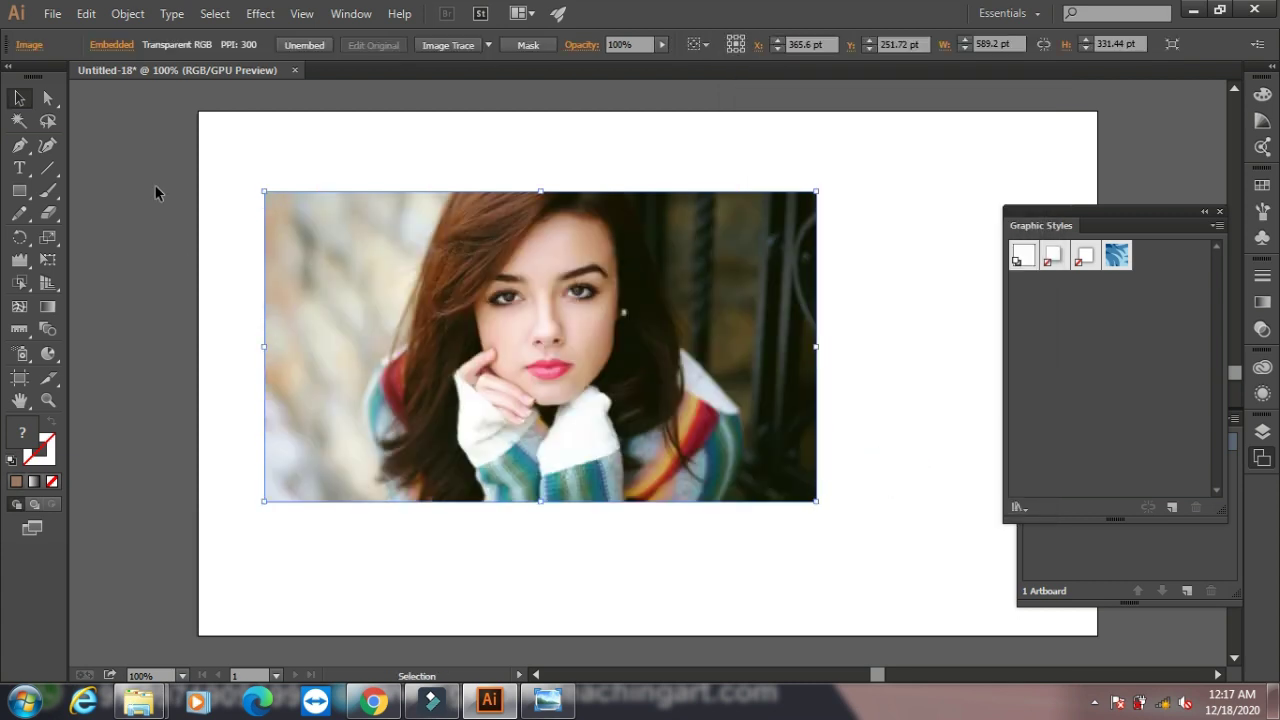
pyautogui.click(127, 14)
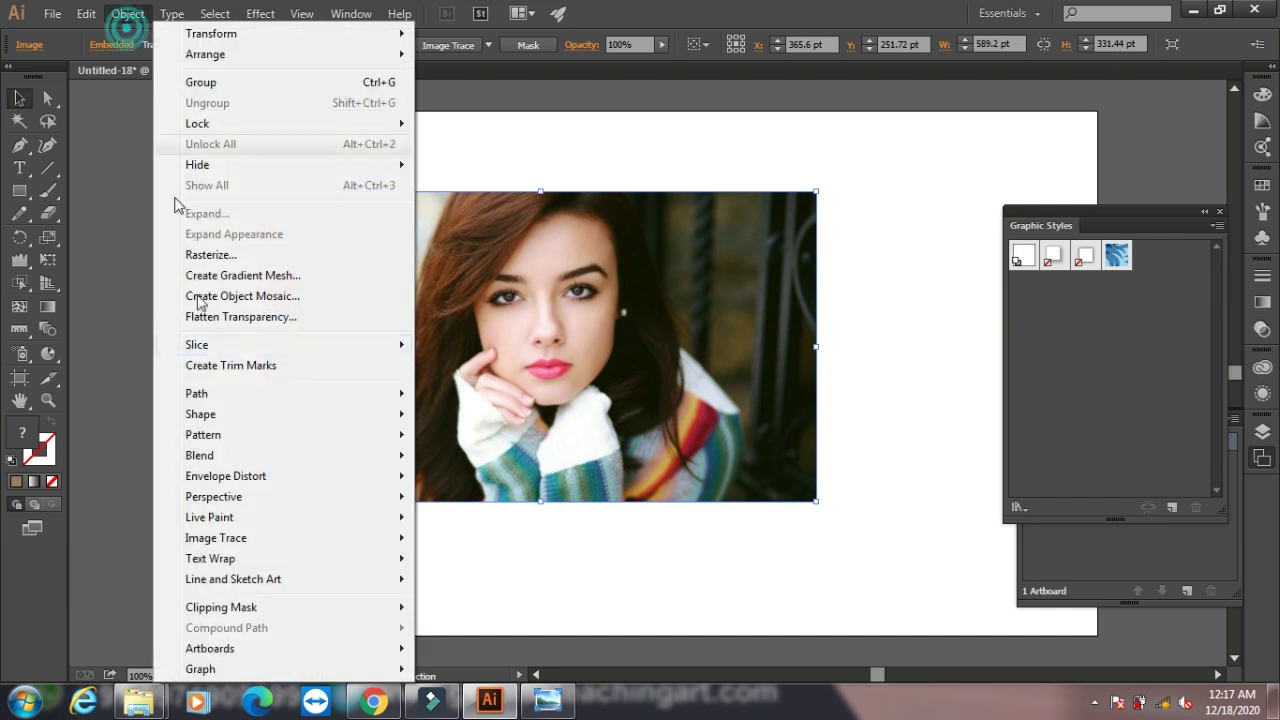
pyautogui.click(296, 298)
pyautogui.doubleClick(970, 254)
pyautogui.write('5')
pyautogui.doubleClick(975, 282)
pyautogui.write('5')
pyautogui.click(894, 470)
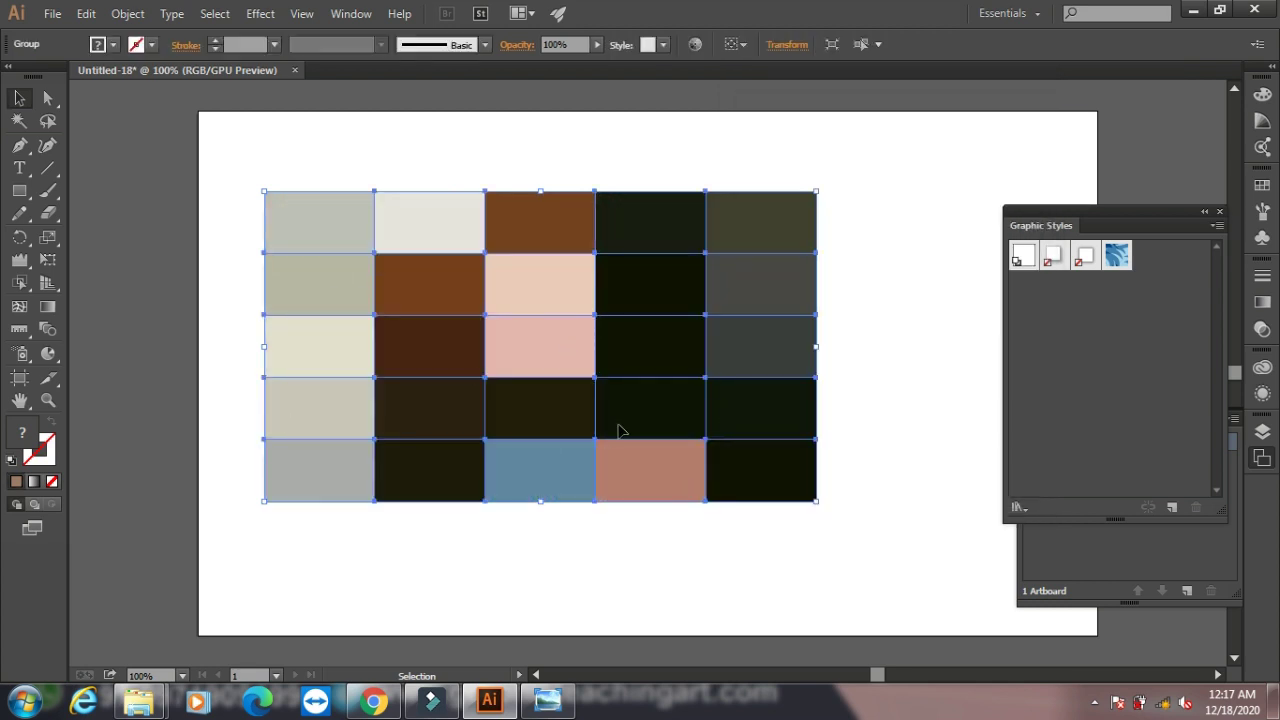
pyautogui.hotkey('ctrl', 'z')
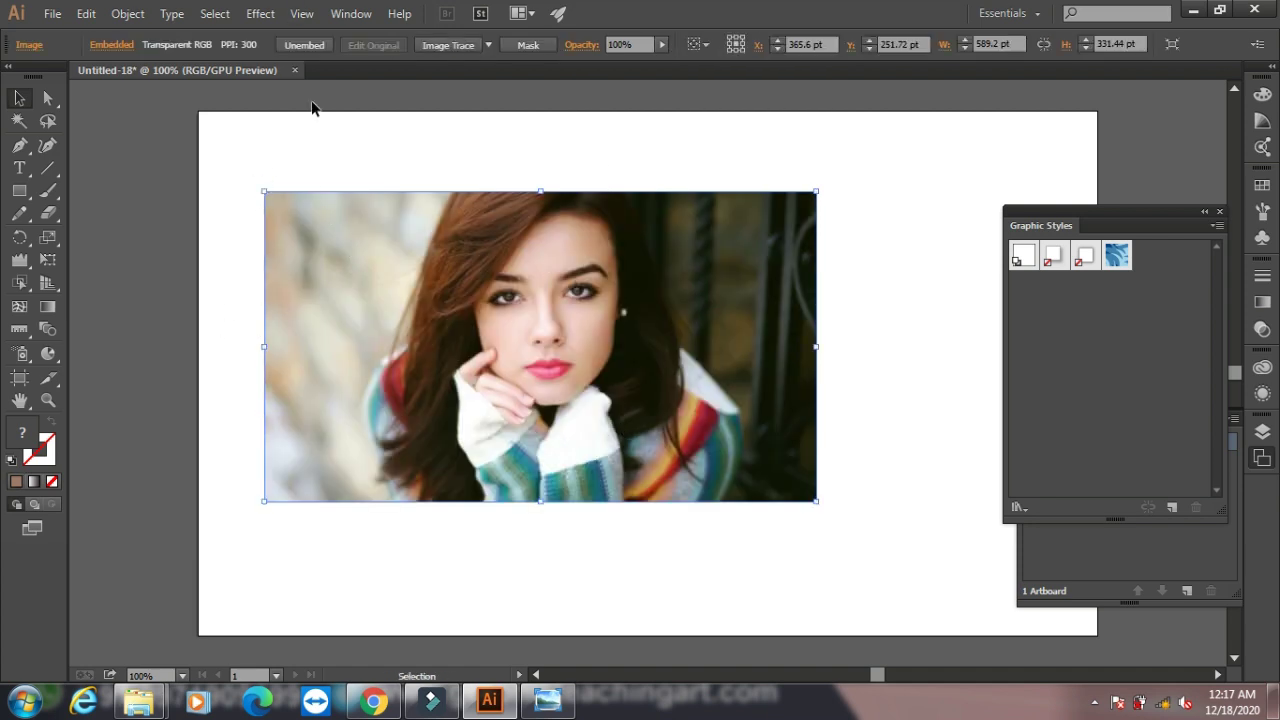
# Create an object mosaic of the portrait with 20 tiles across and 20 tiles down
pyautogui.click(128, 14)
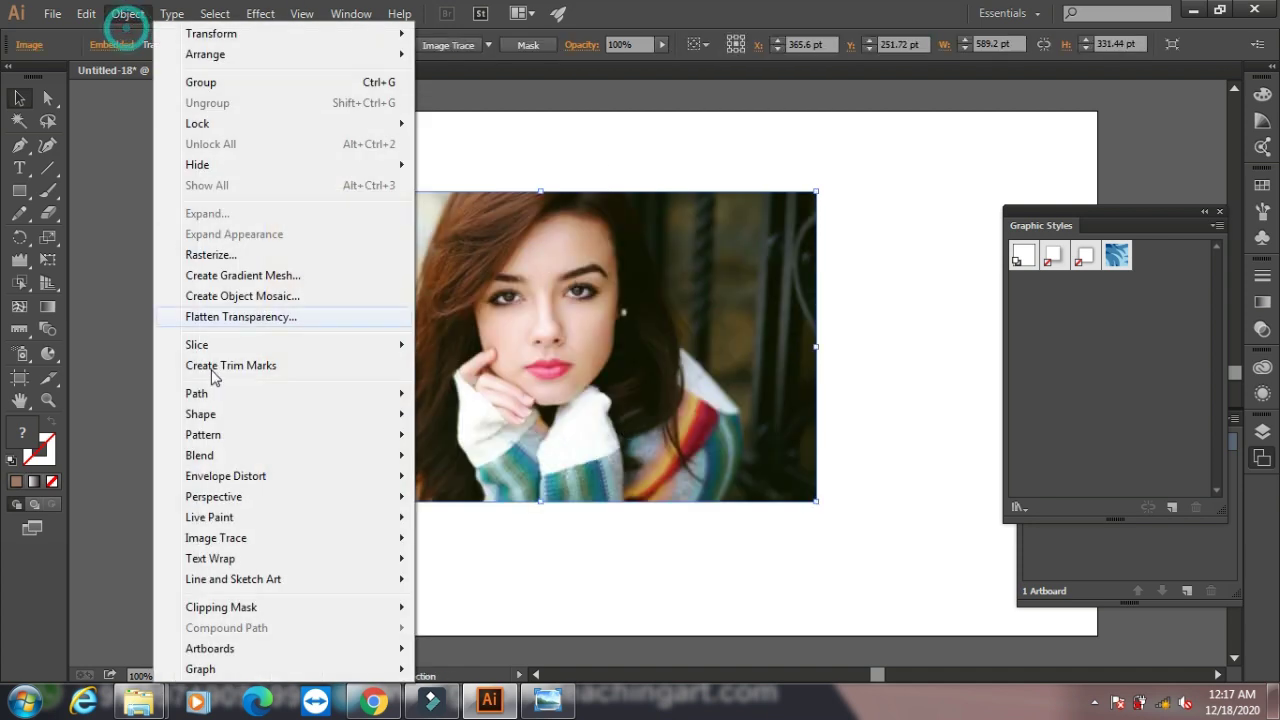
pyautogui.click(247, 295)
pyautogui.click(963, 254)
pyautogui.write('20')
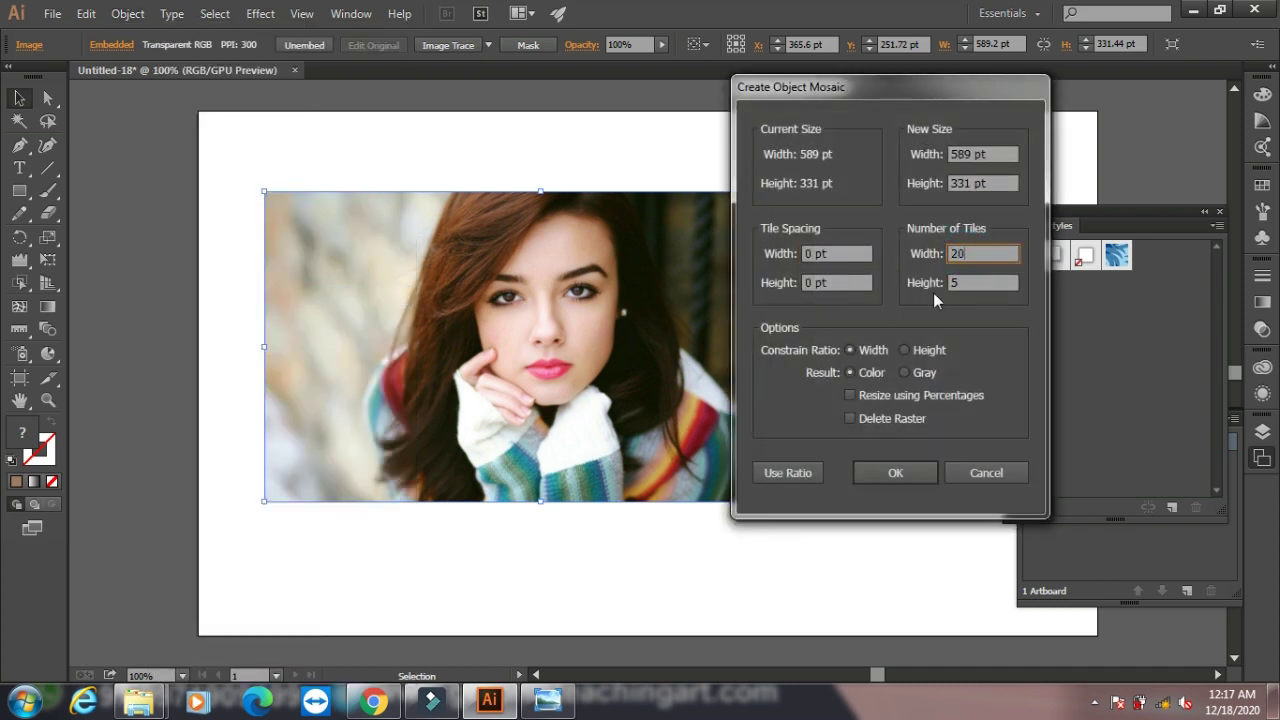
pyautogui.press('Tab')
pyautogui.write('020')
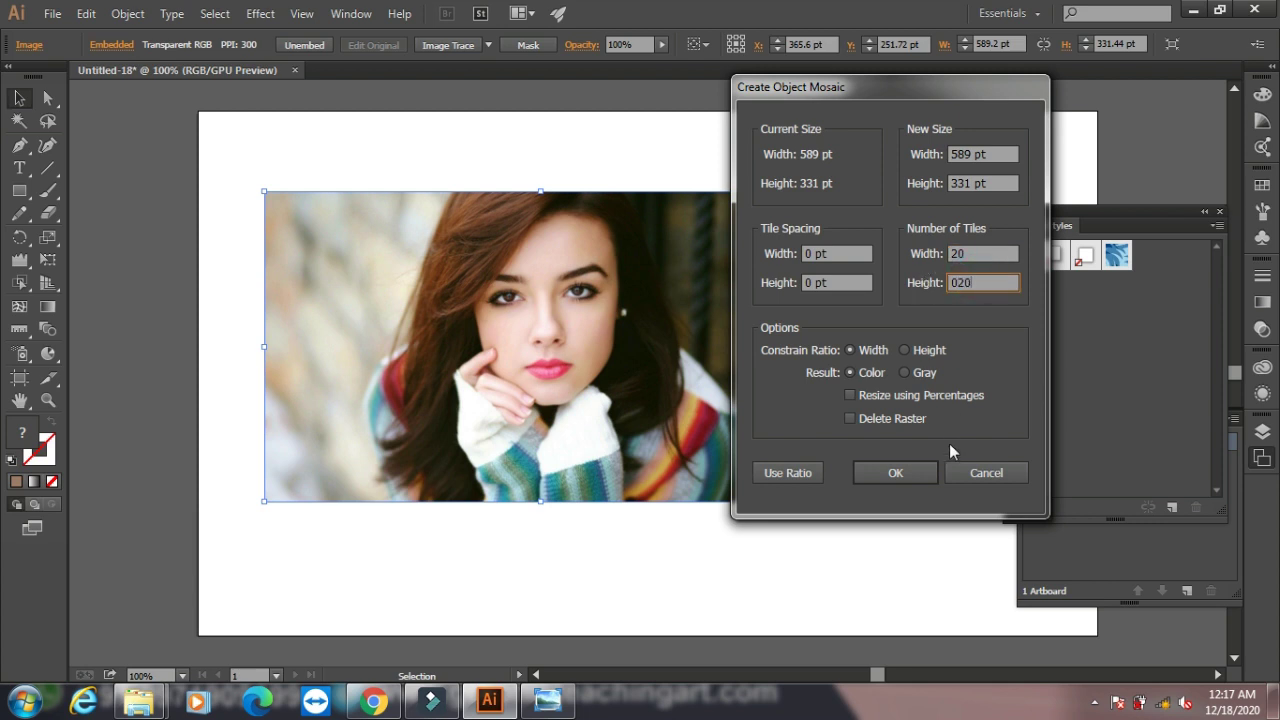
pyautogui.doubleClick(983, 282)
pyautogui.write('20')
pyautogui.click(890, 474)
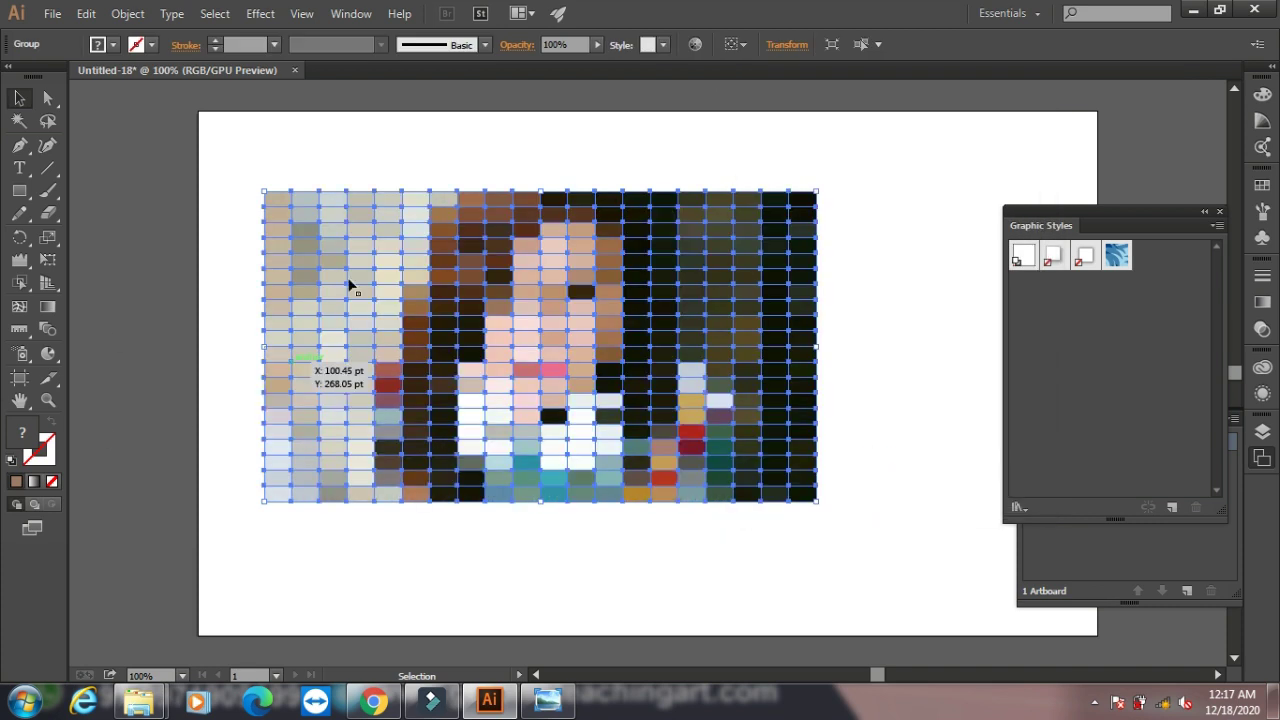
# Select the original photo beneath the mosaic and lock it with Object > Lock > Selection
pyautogui.click(560, 199)
pyautogui.click(47, 97)
pyautogui.moveTo(462, 165); pyautogui.dragTo(488, 183)
pyautogui.click(560, 199)
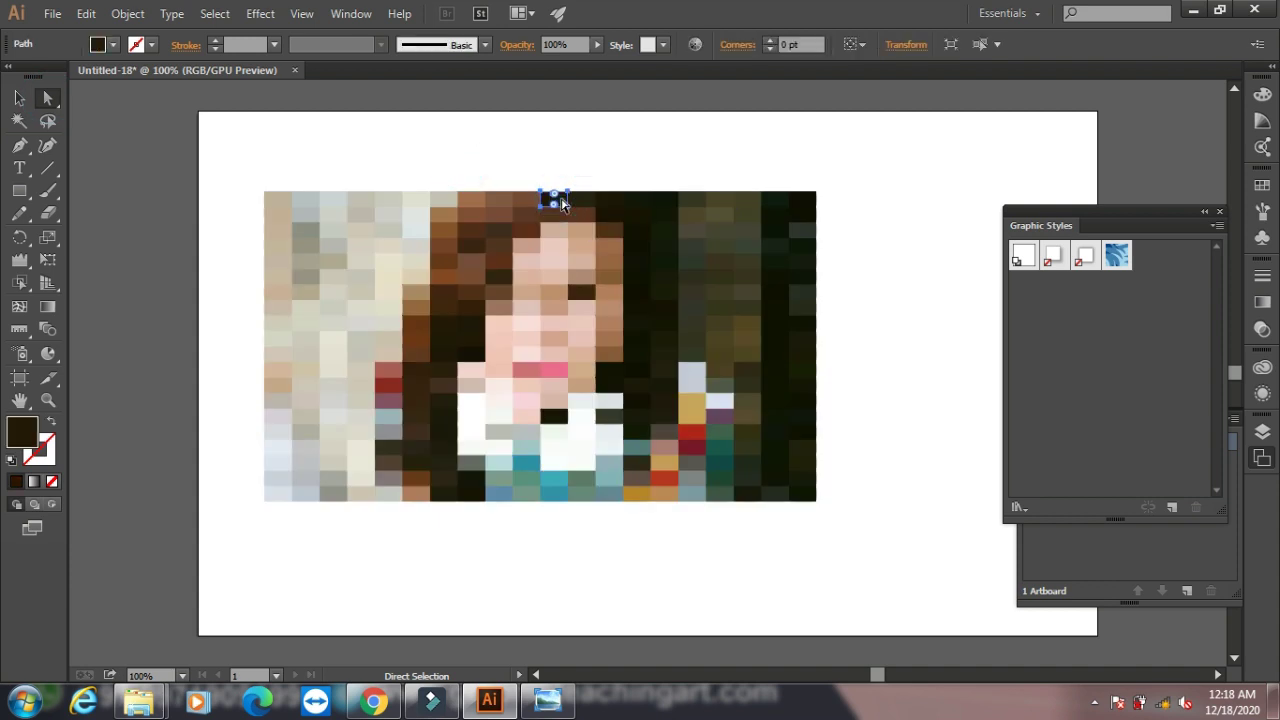
pyautogui.hotkey('ctrl', 'shift', 'a')
pyautogui.click(575, 200)
pyautogui.hotkey('ctrl', 'shift', 'a')
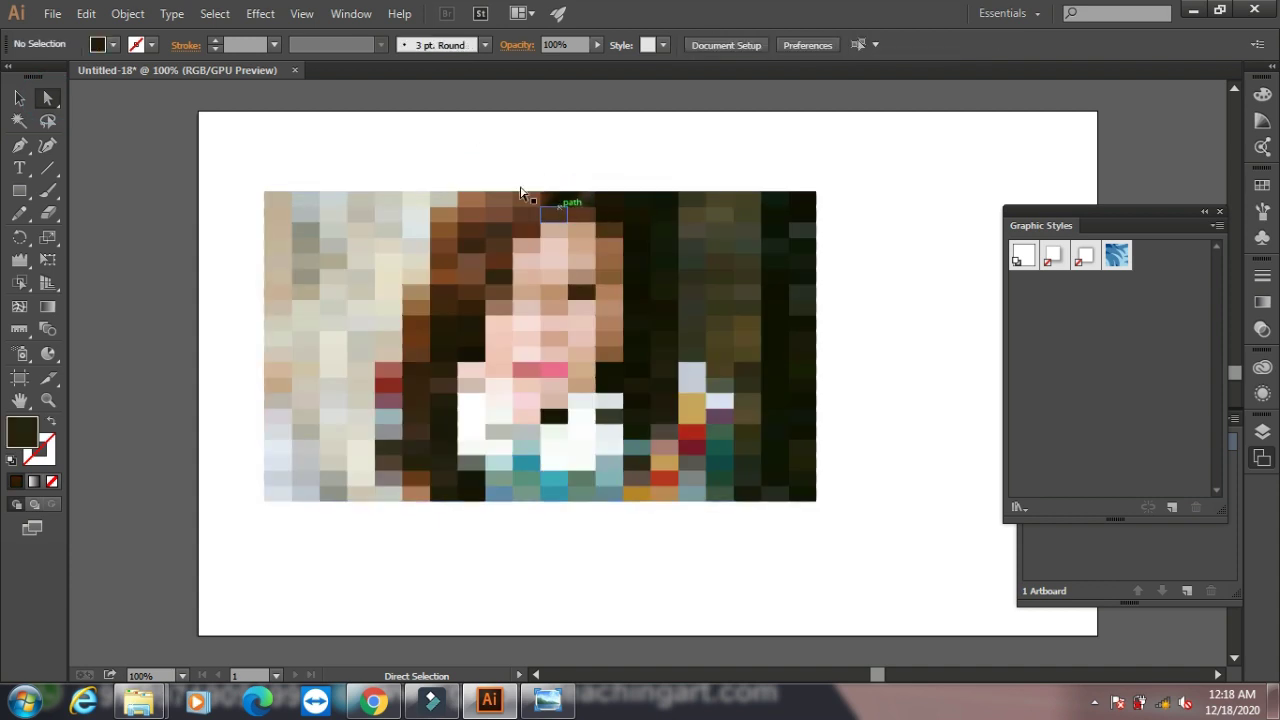
pyautogui.click(562, 198)
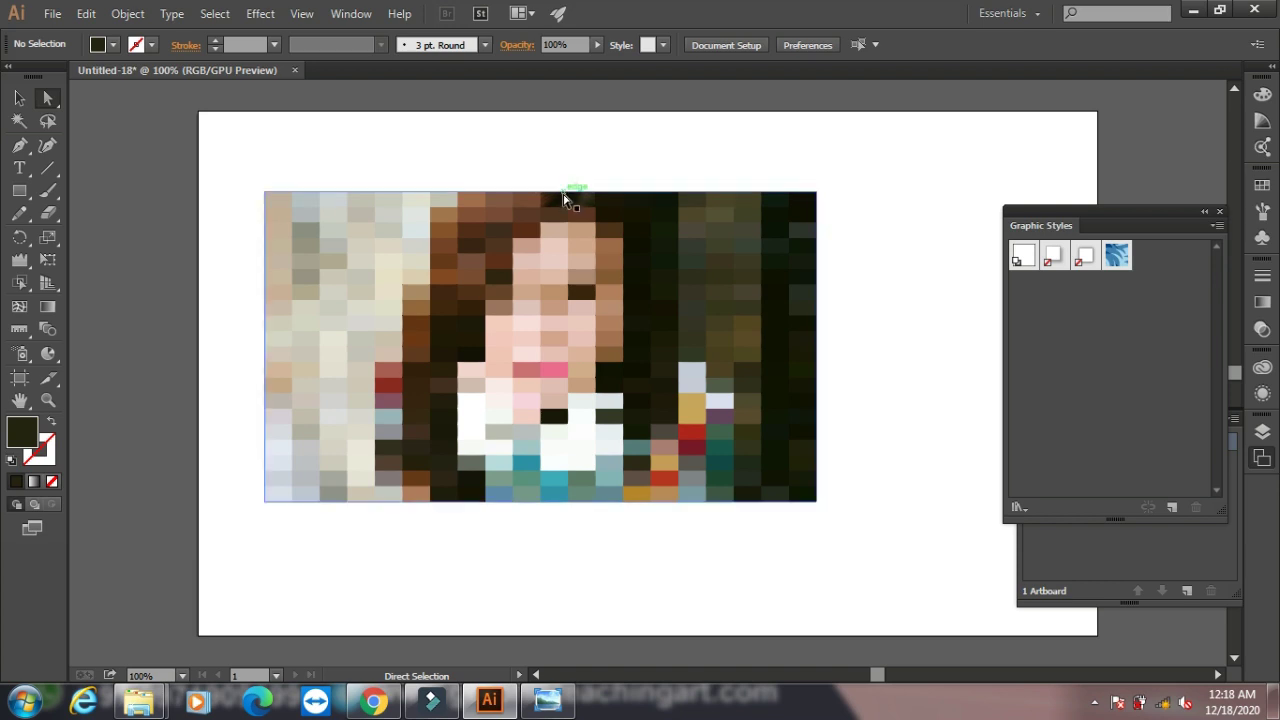
pyautogui.click(132, 13)
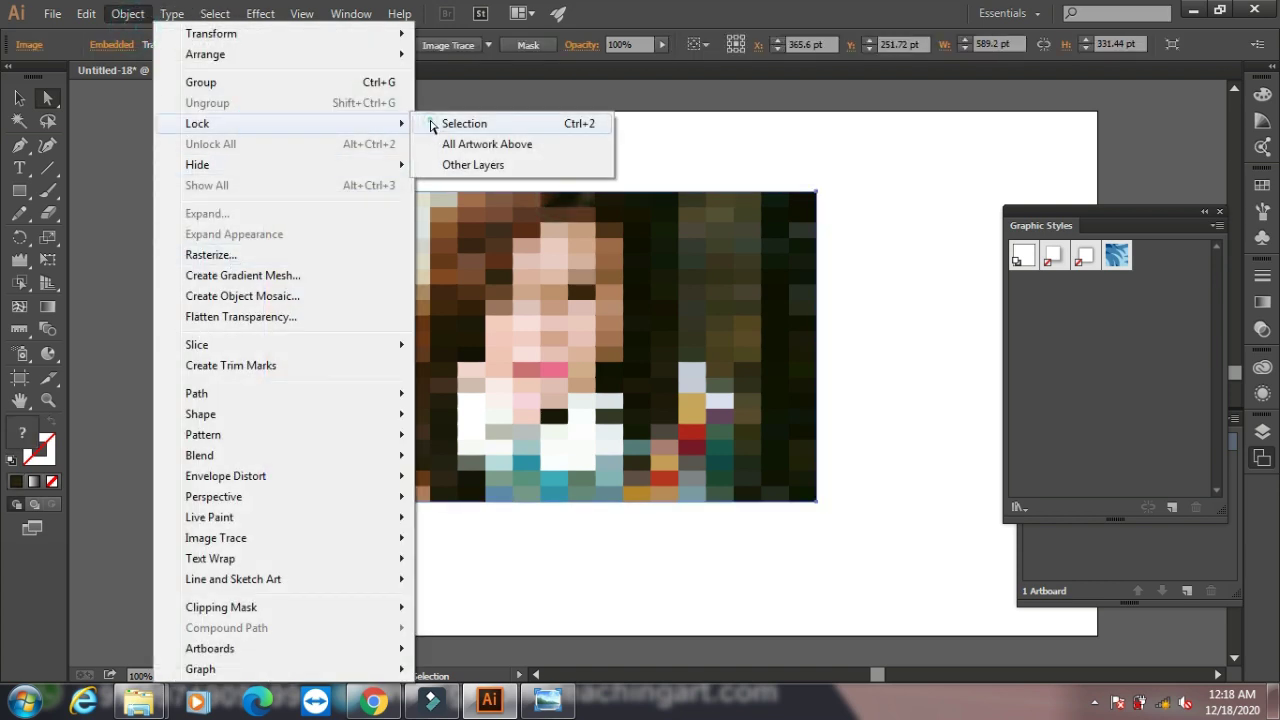
pyautogui.click(445, 123)
# Marquee-select and delete the mosaic tiles on the left, lower-right, upper-right and face areas
pyautogui.moveTo(185, 157)
pyautogui.mouseDown()
pyautogui.moveTo(355, 342)
pyautogui.moveTo(478, 512)
pyautogui.mouseUp()
pyautogui.press('Delete')
pyautogui.moveTo(374, 560); pyautogui.dragTo(877, 351)
pyautogui.press('Delete')
pyautogui.moveTo(645, 173); pyautogui.dragTo(894, 386)
pyautogui.press('Delete')
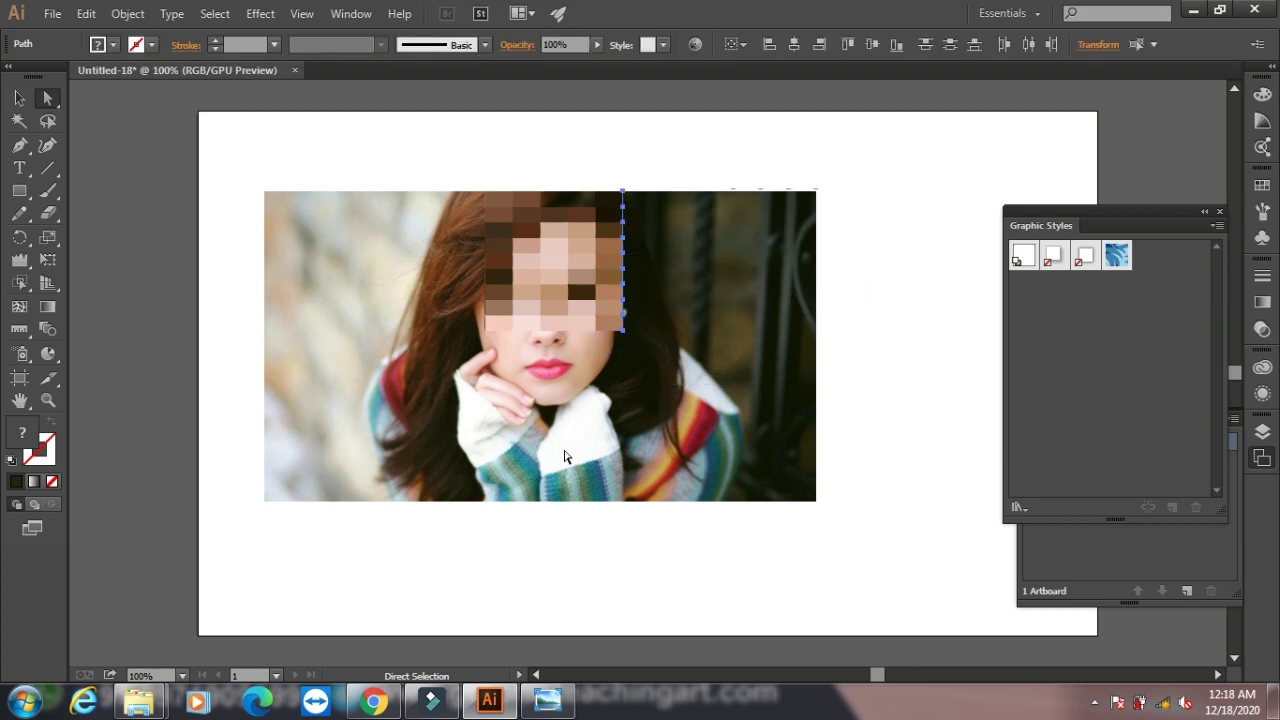
pyautogui.moveTo(397, 158); pyautogui.dragTo(685, 352)
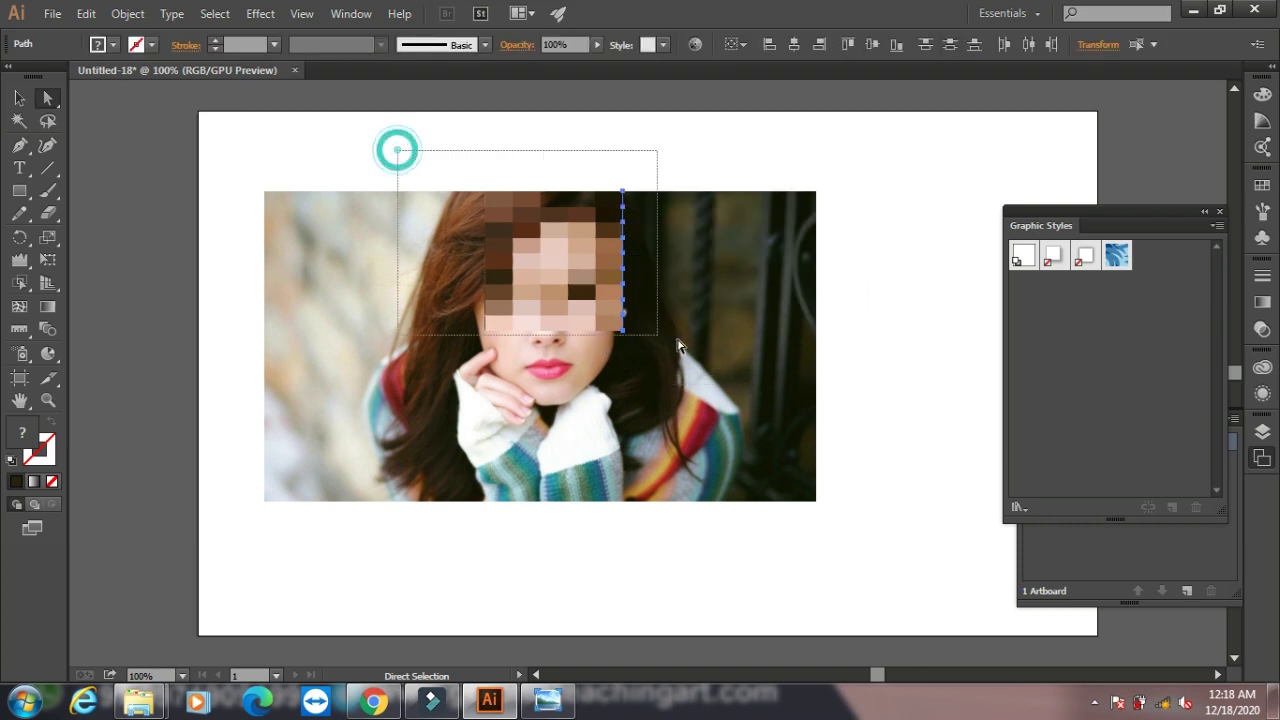
pyautogui.press('Delete')
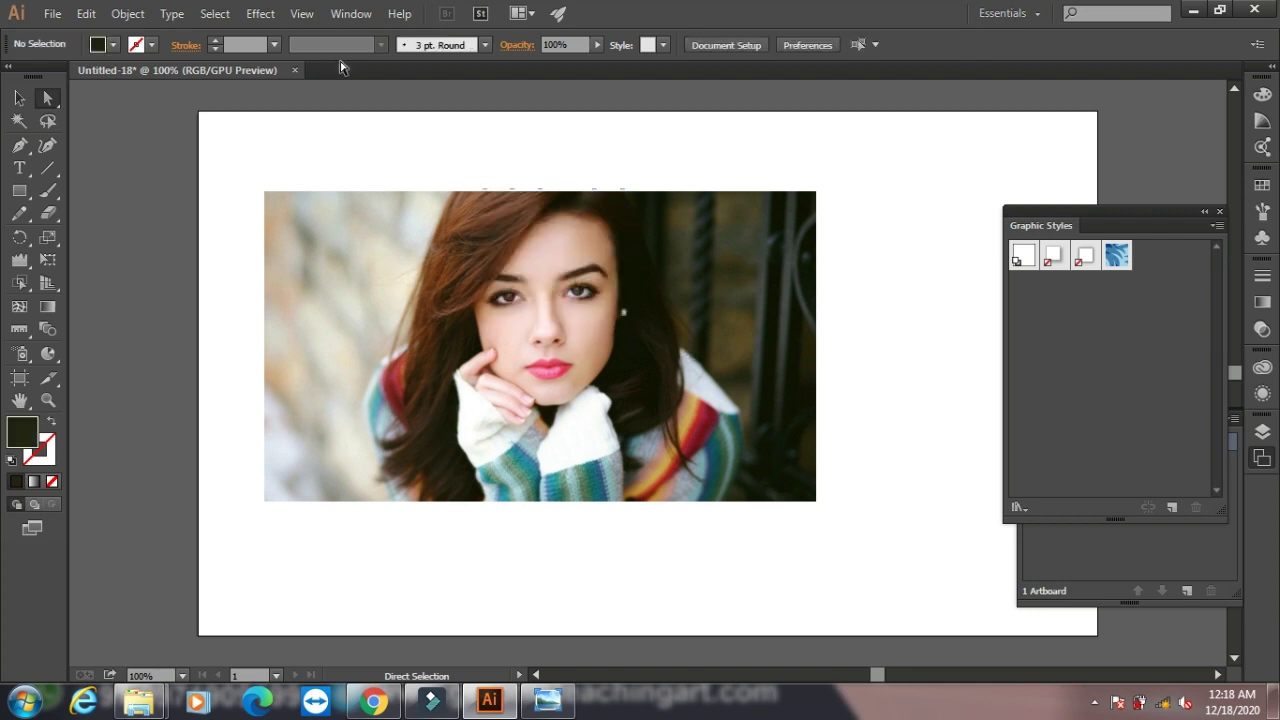
# Unlock all objects and bring up Flatten Transparency, moved clear of the photo
pyautogui.click(128, 13)
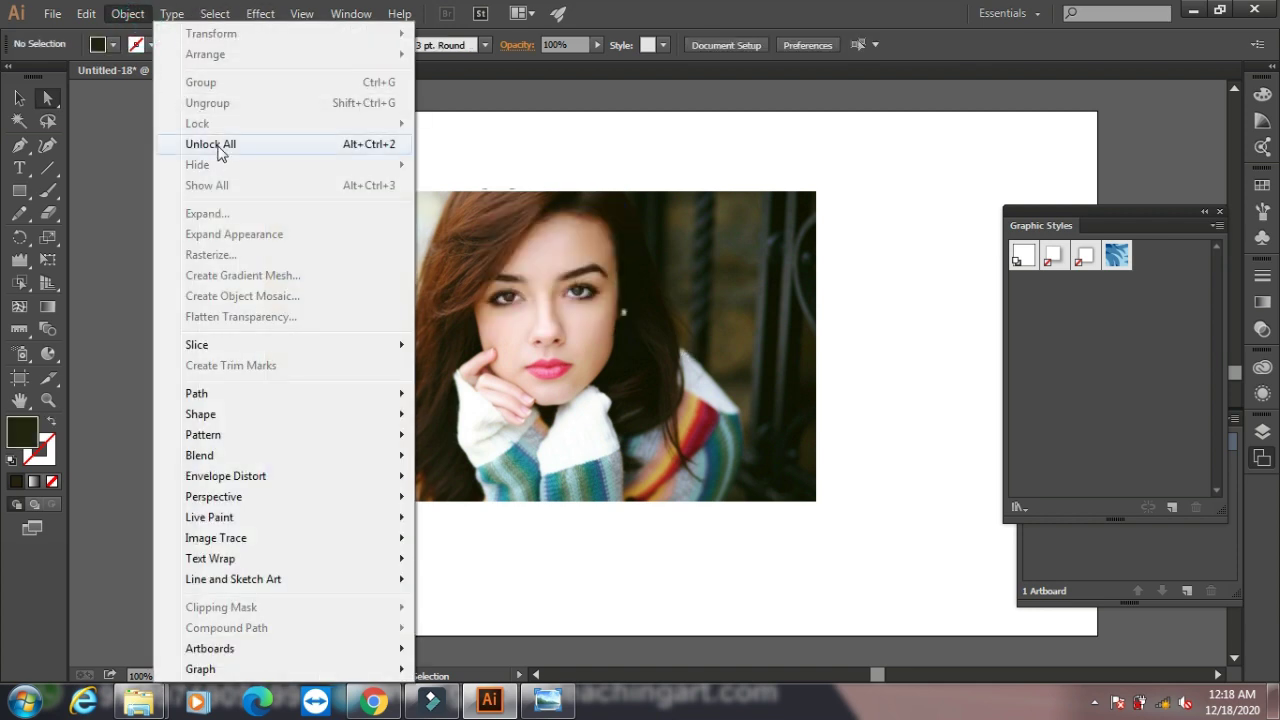
pyautogui.click(215, 146)
pyautogui.click(130, 13)
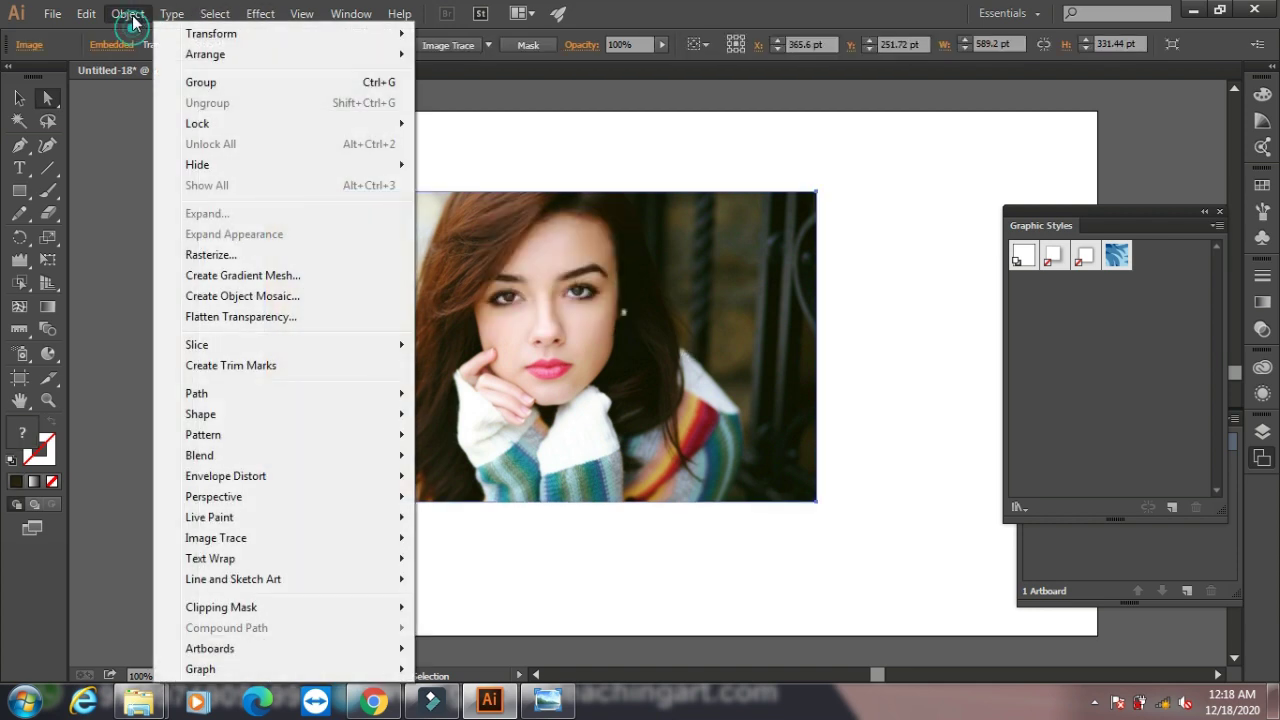
pyautogui.click(240, 316)
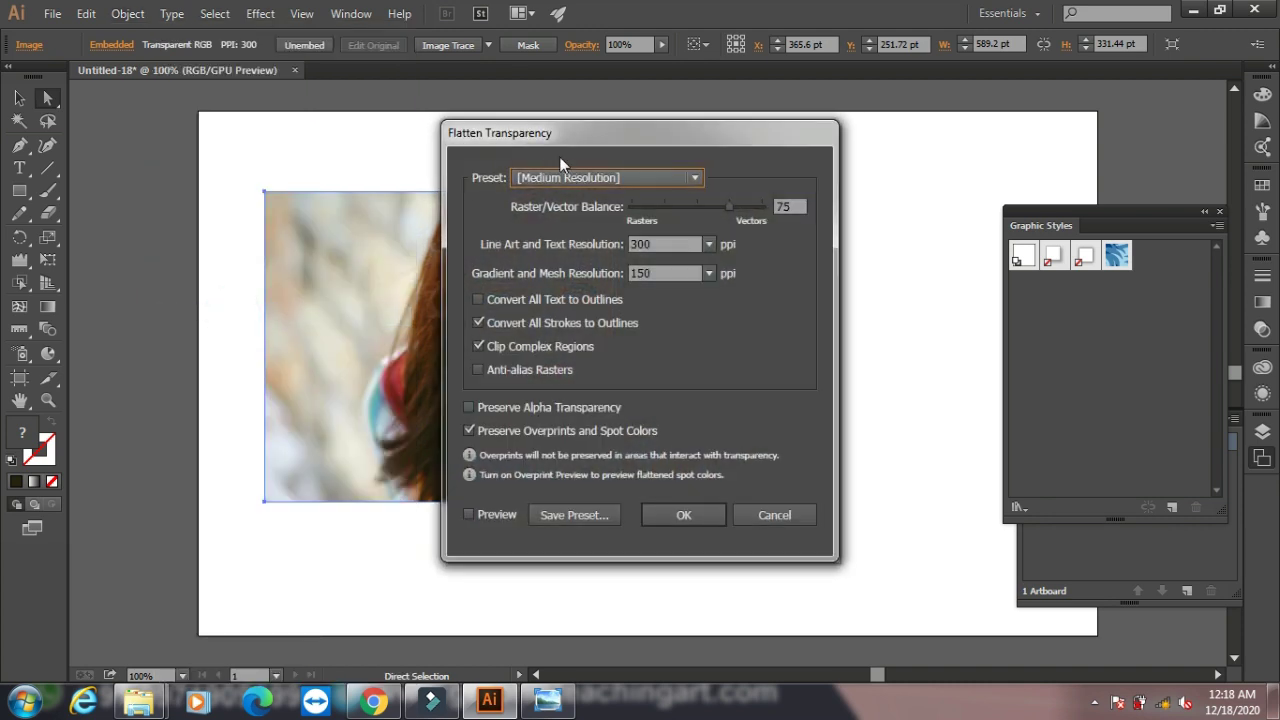
pyautogui.moveTo(548, 138); pyautogui.dragTo(727, 126)
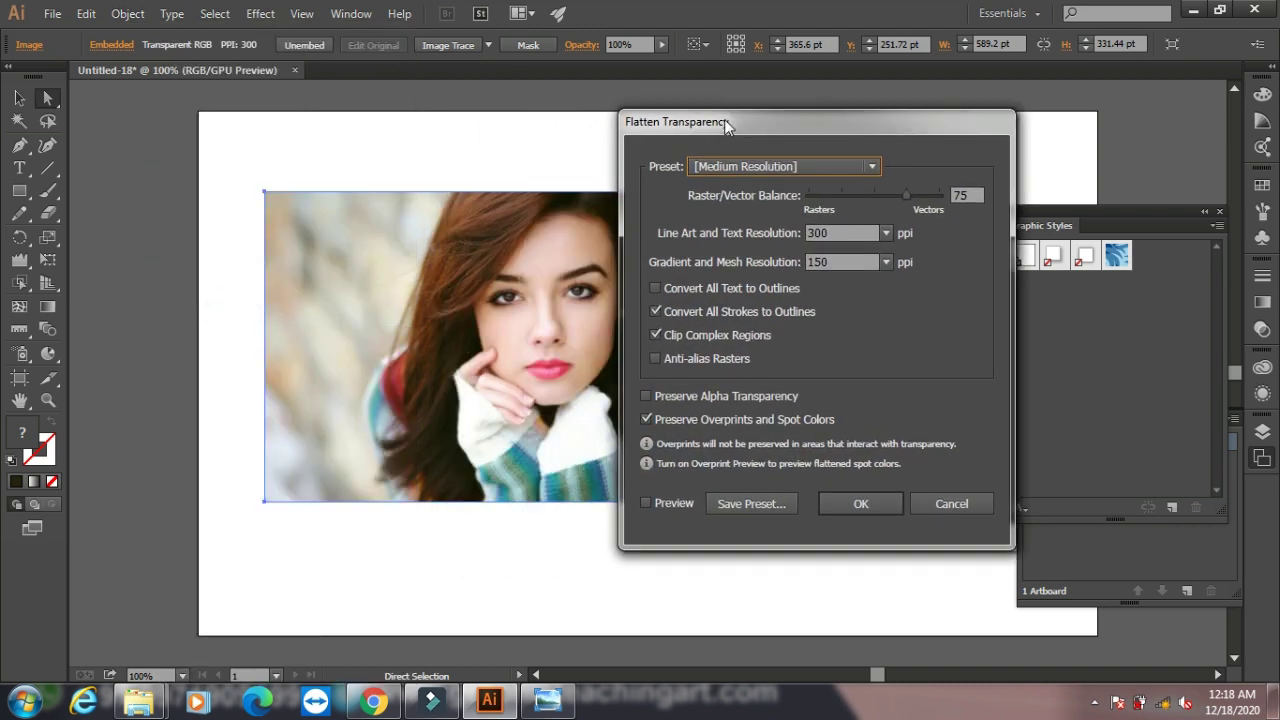
# Set line art and text resolution to 2400 ppi, keeping gradient and mesh at 150 ppi
pyautogui.click(884, 234)
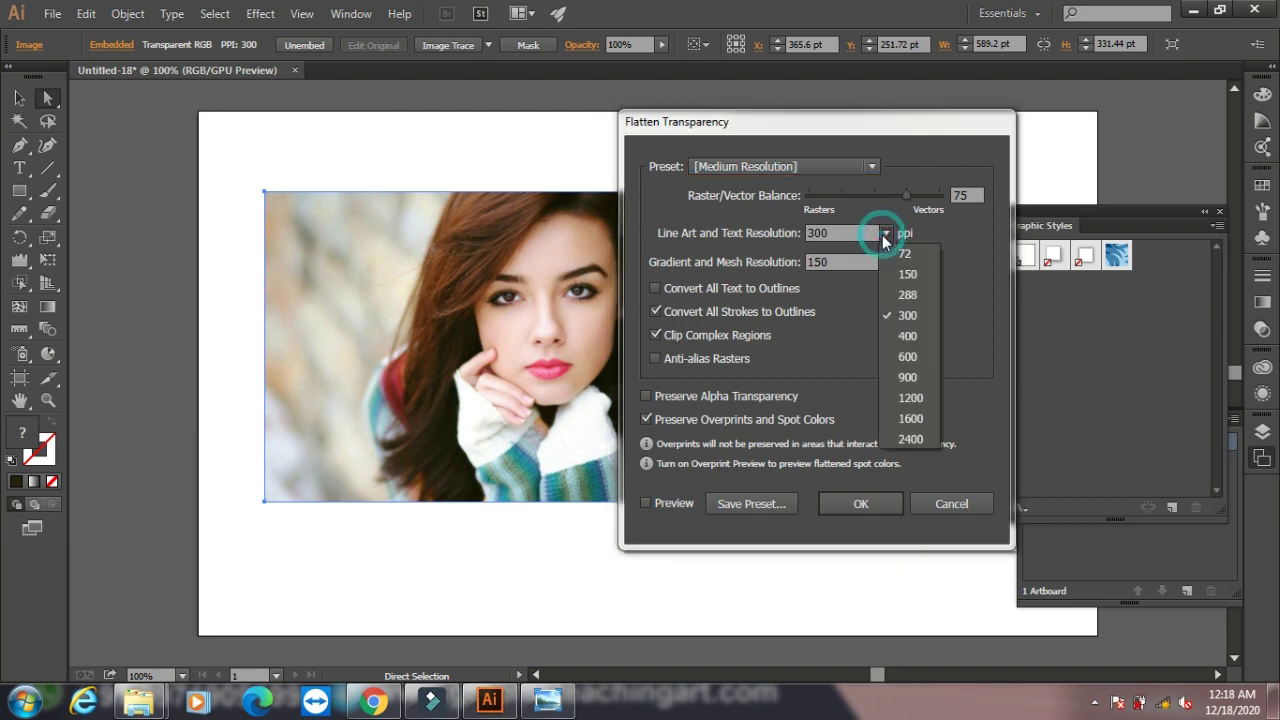
pyautogui.click(910, 440)
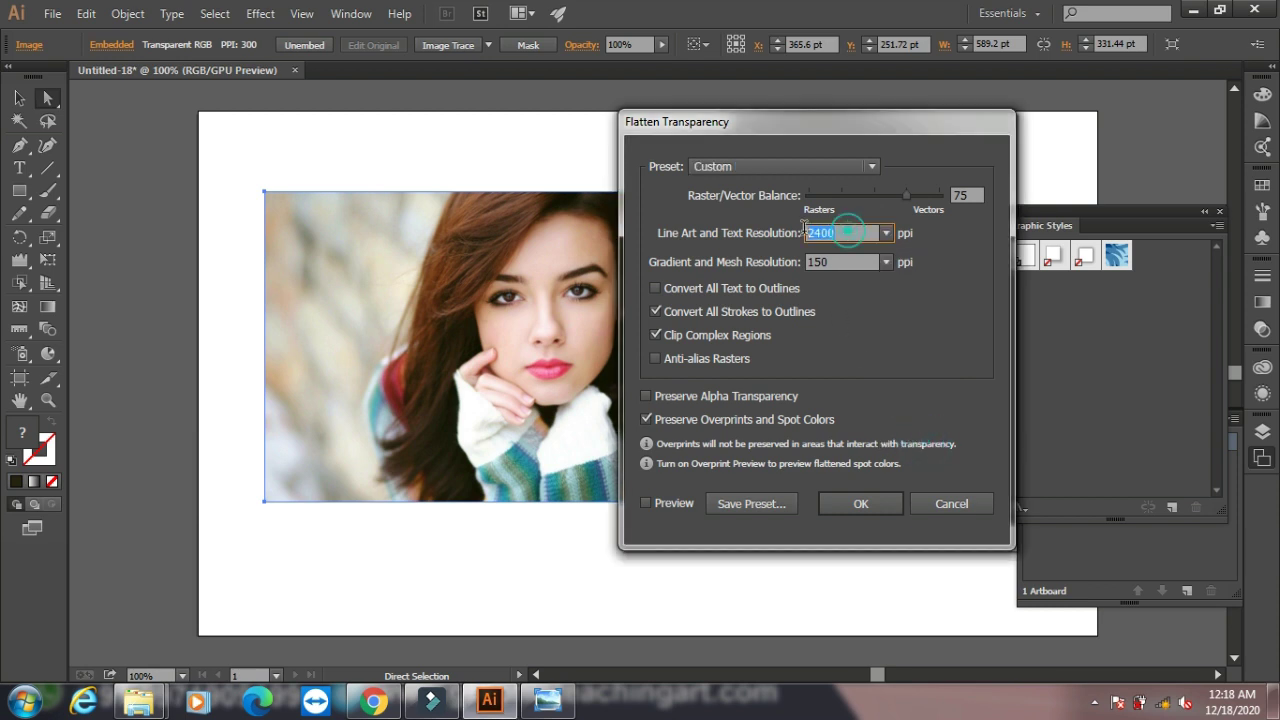
pyautogui.click(884, 262)
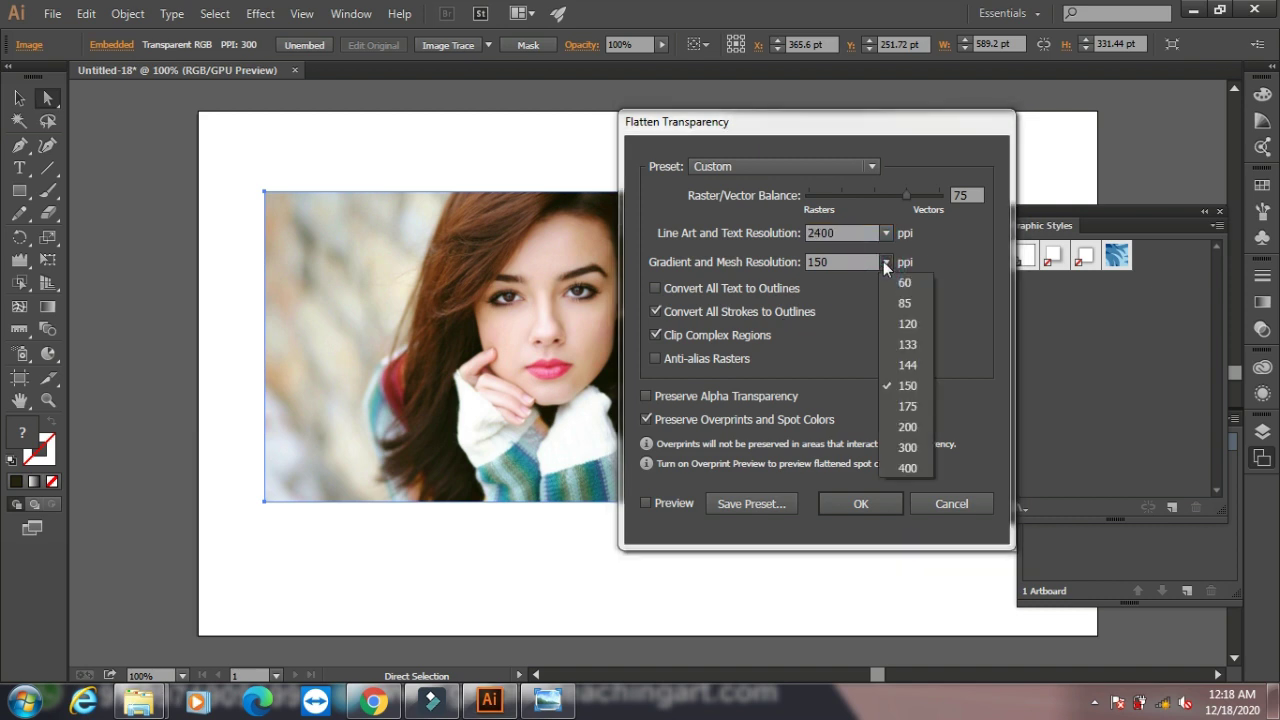
pyautogui.click(884, 262)
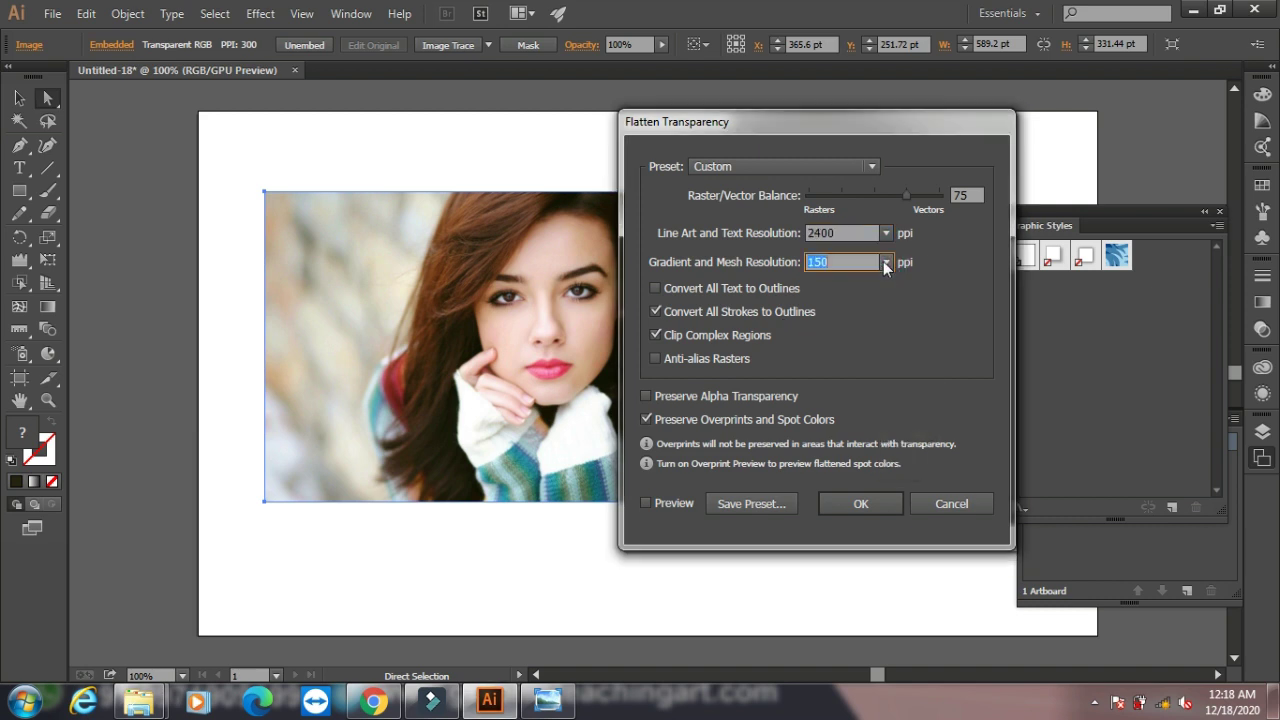
# Try the High Resolution preset, return to Medium Resolution, and cancel without flattening
pyautogui.click(826, 161)
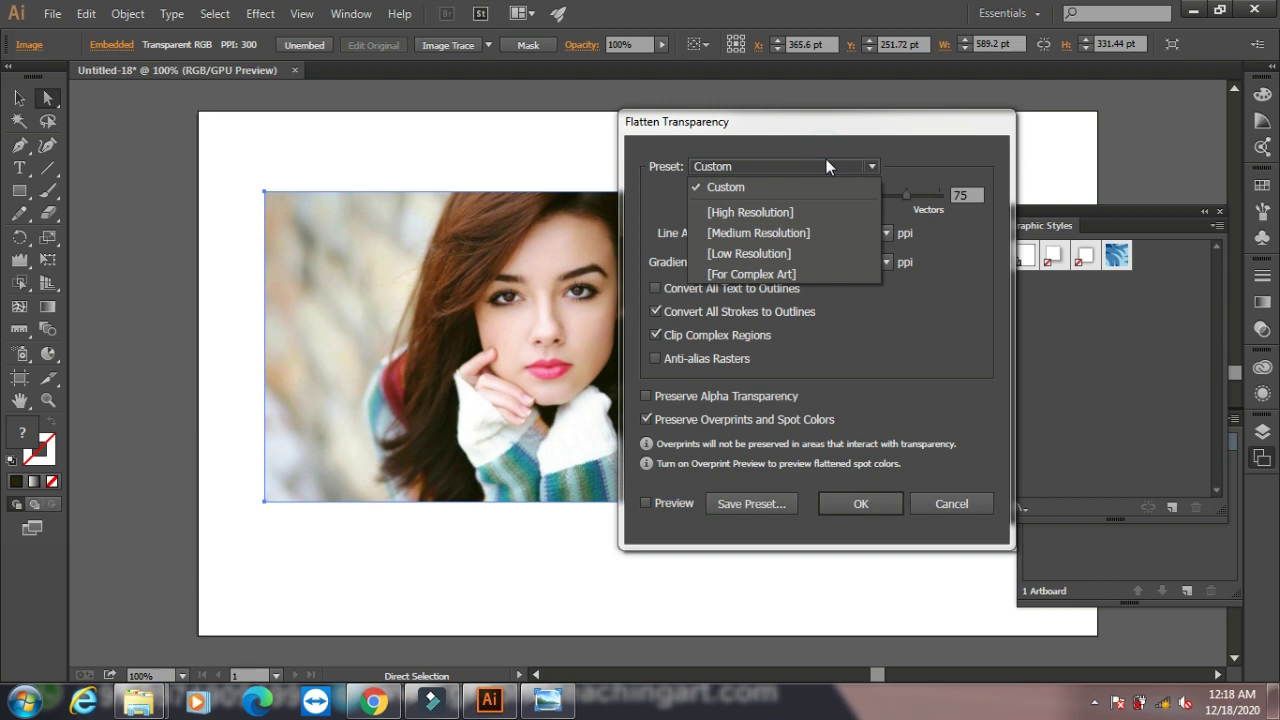
pyautogui.click(773, 213)
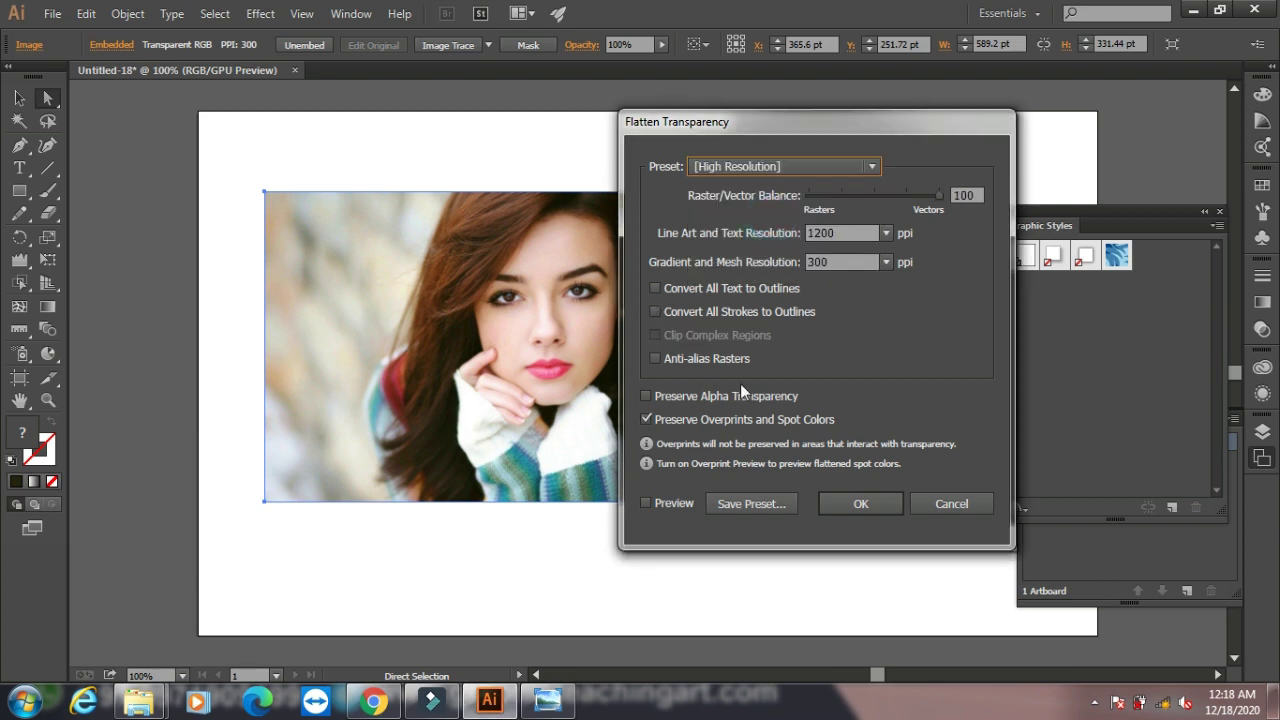
pyautogui.click(787, 165)
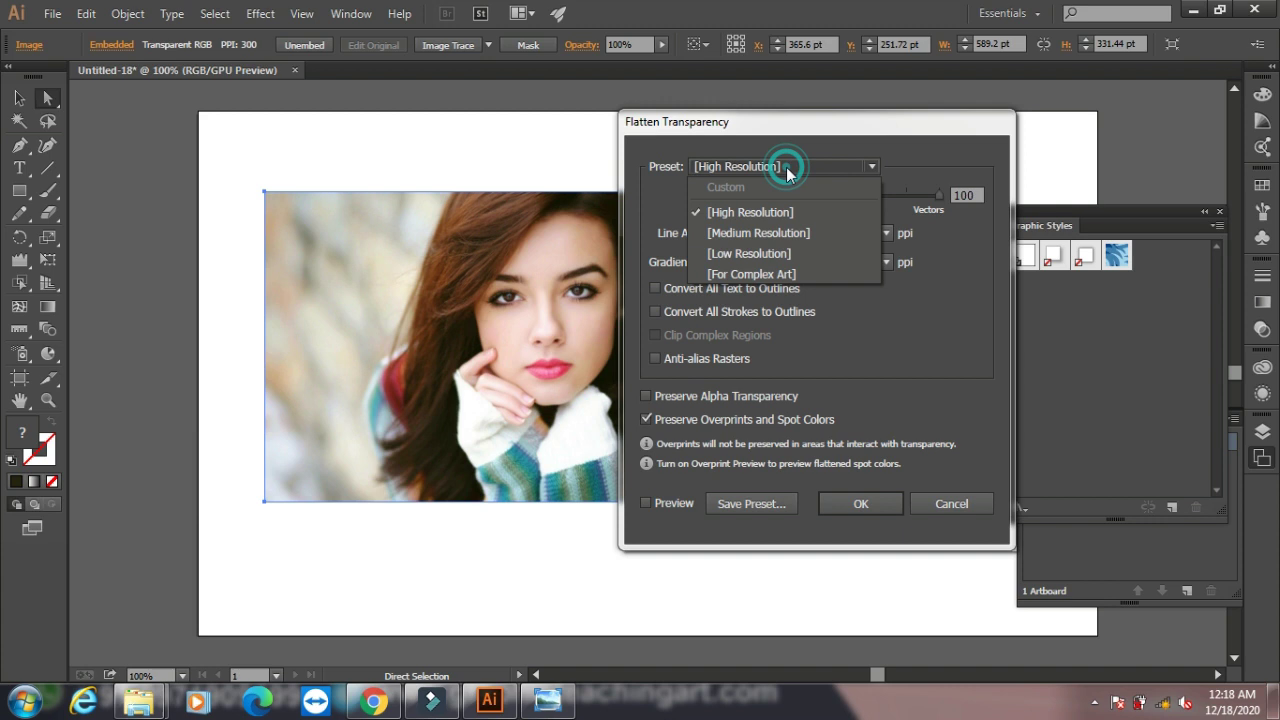
pyautogui.click(772, 234)
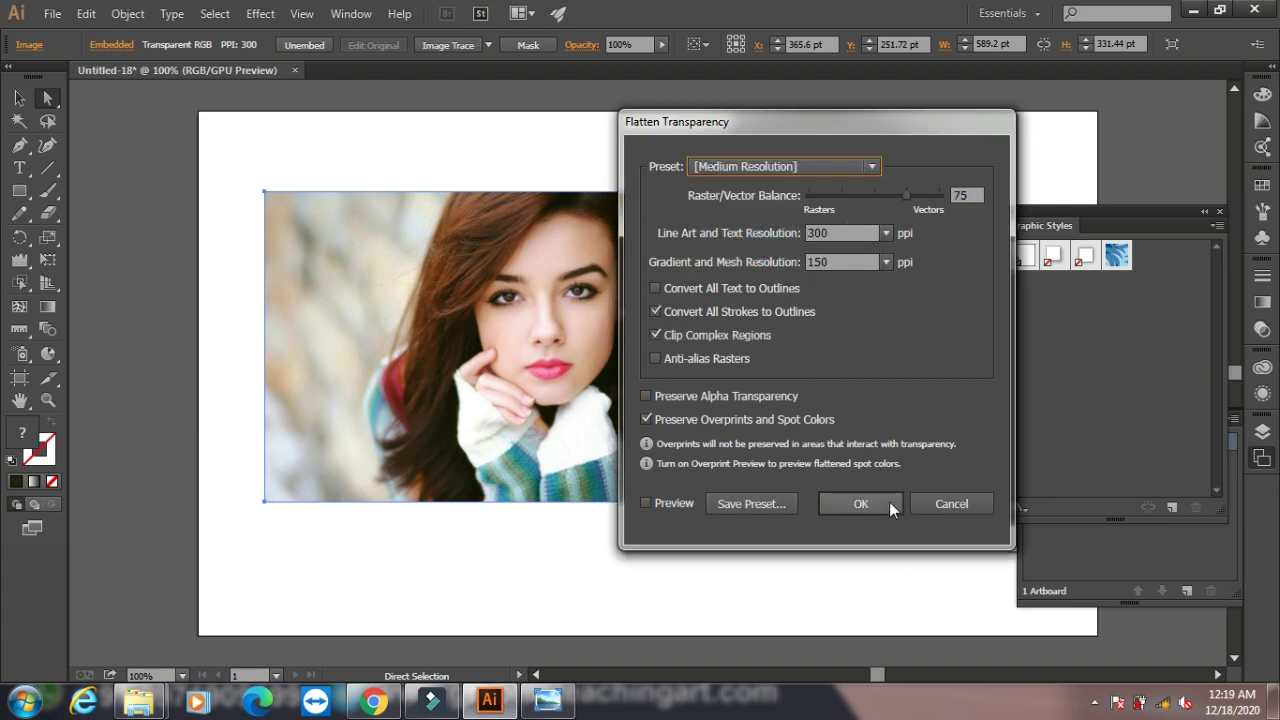
pyautogui.click(951, 503)
# Slice the portrait from the selection and save the slices as images on the Desktop
pyautogui.click(125, 16)
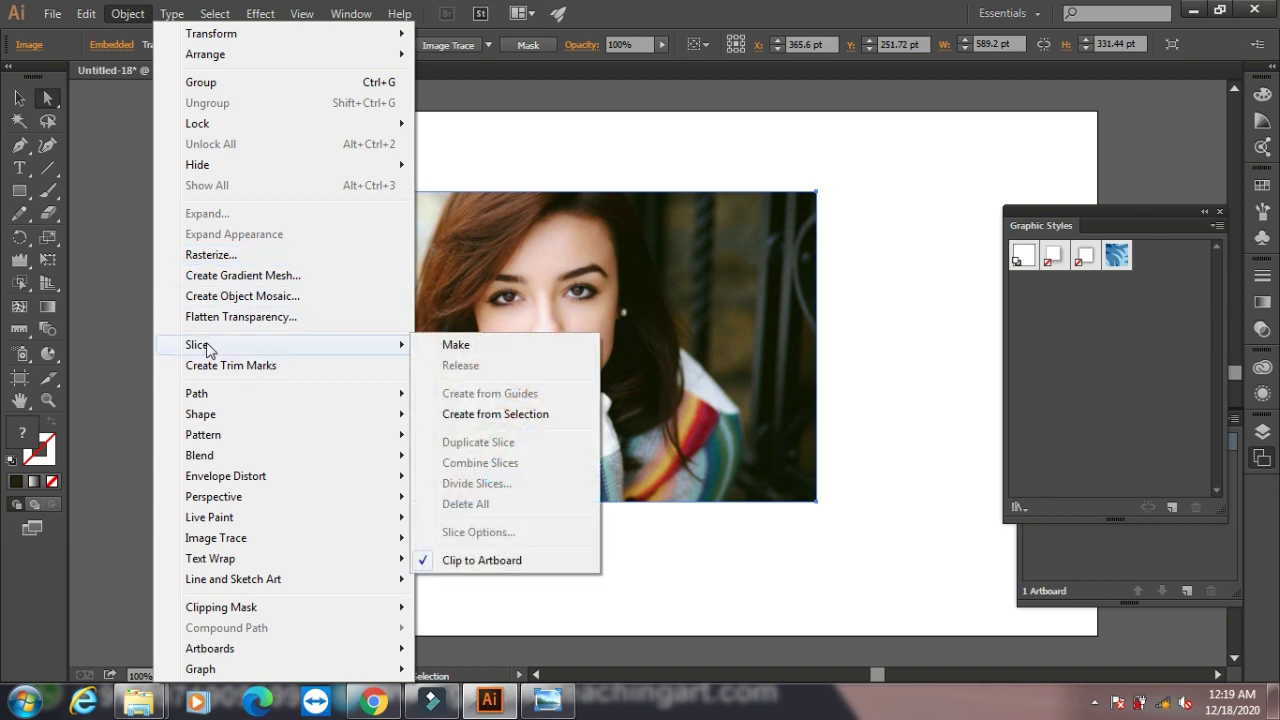
pyautogui.moveTo(197, 344)
pyautogui.click(456, 345)
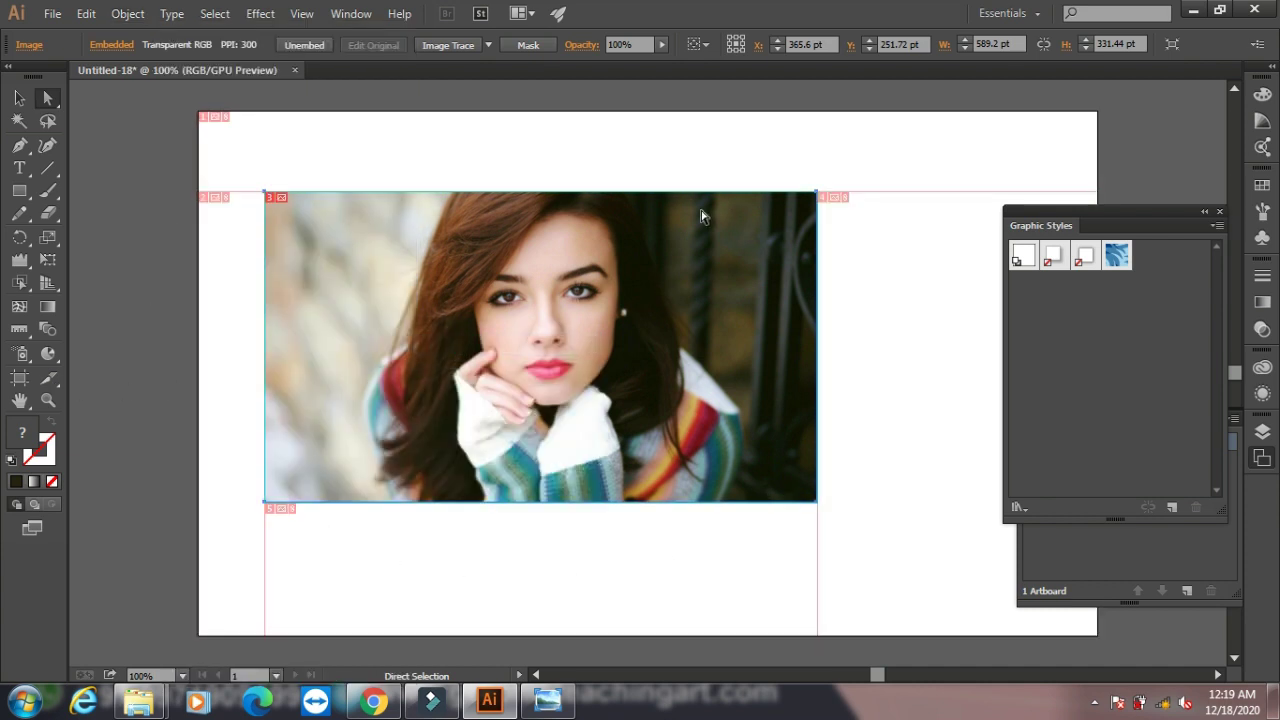
pyautogui.click(48, 13)
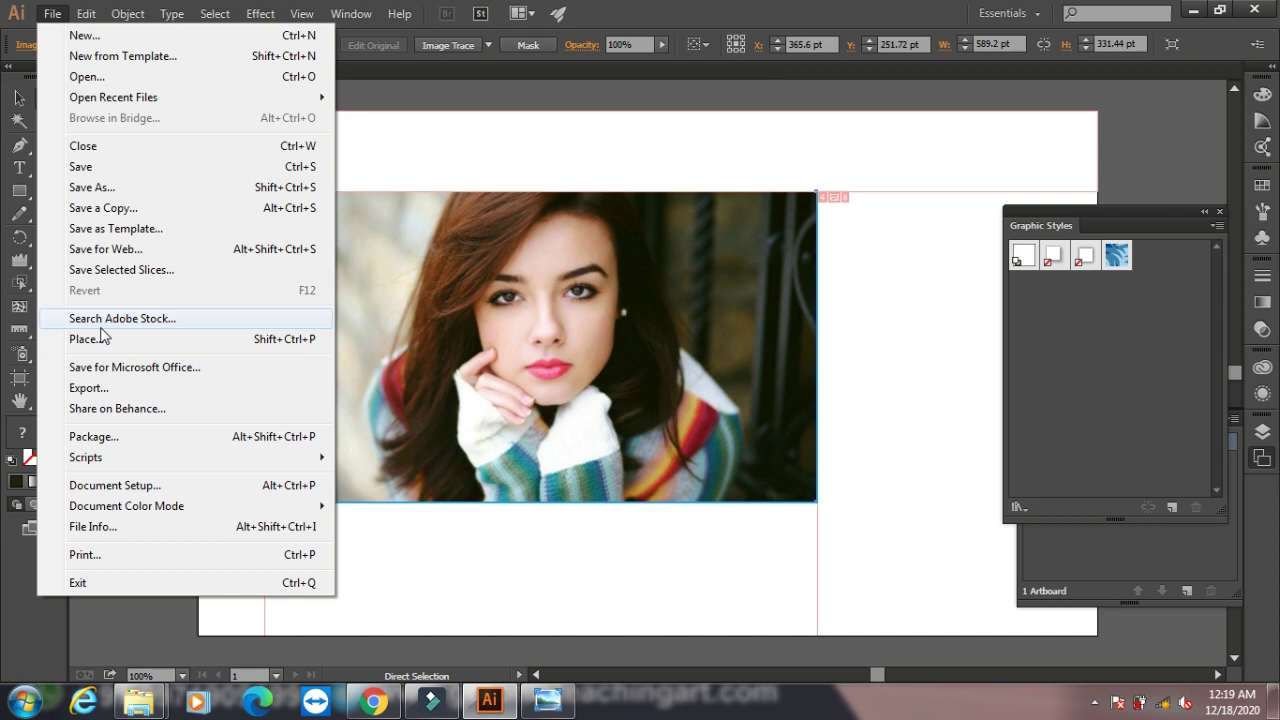
pyautogui.click(103, 272)
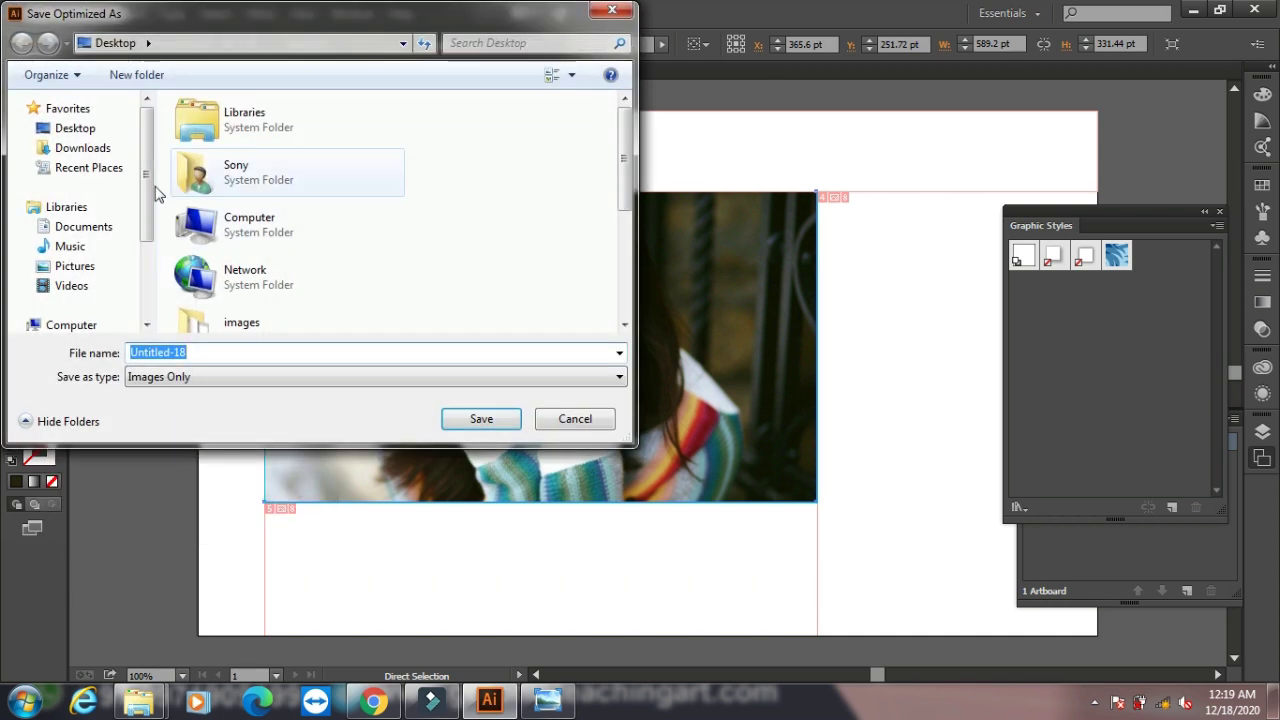
pyautogui.click(62, 130)
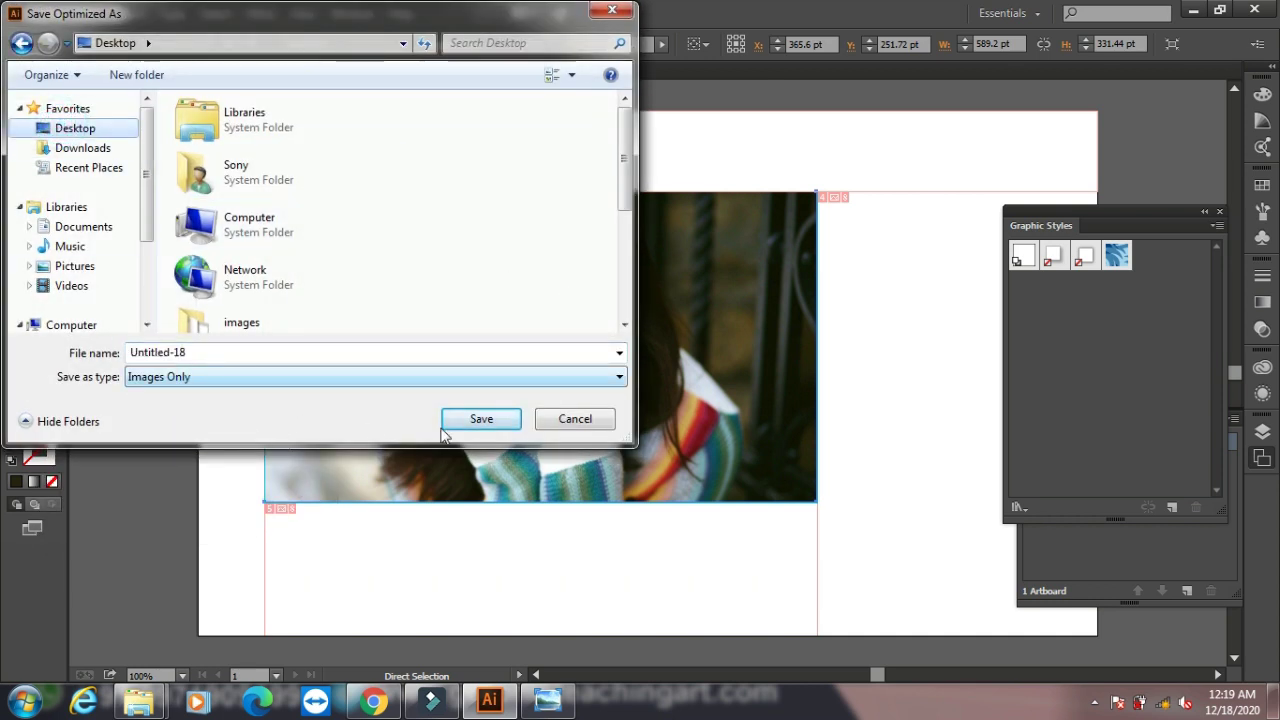
pyautogui.click(471, 424)
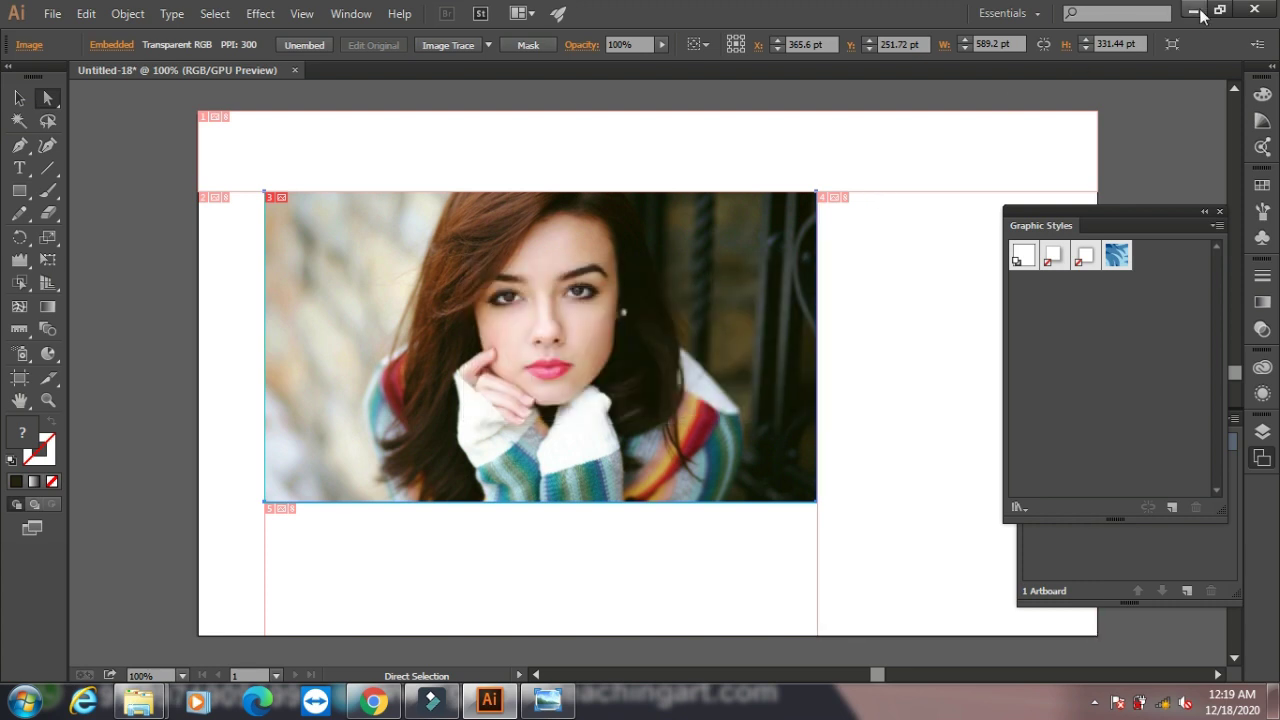
pyautogui.click(1196, 11)
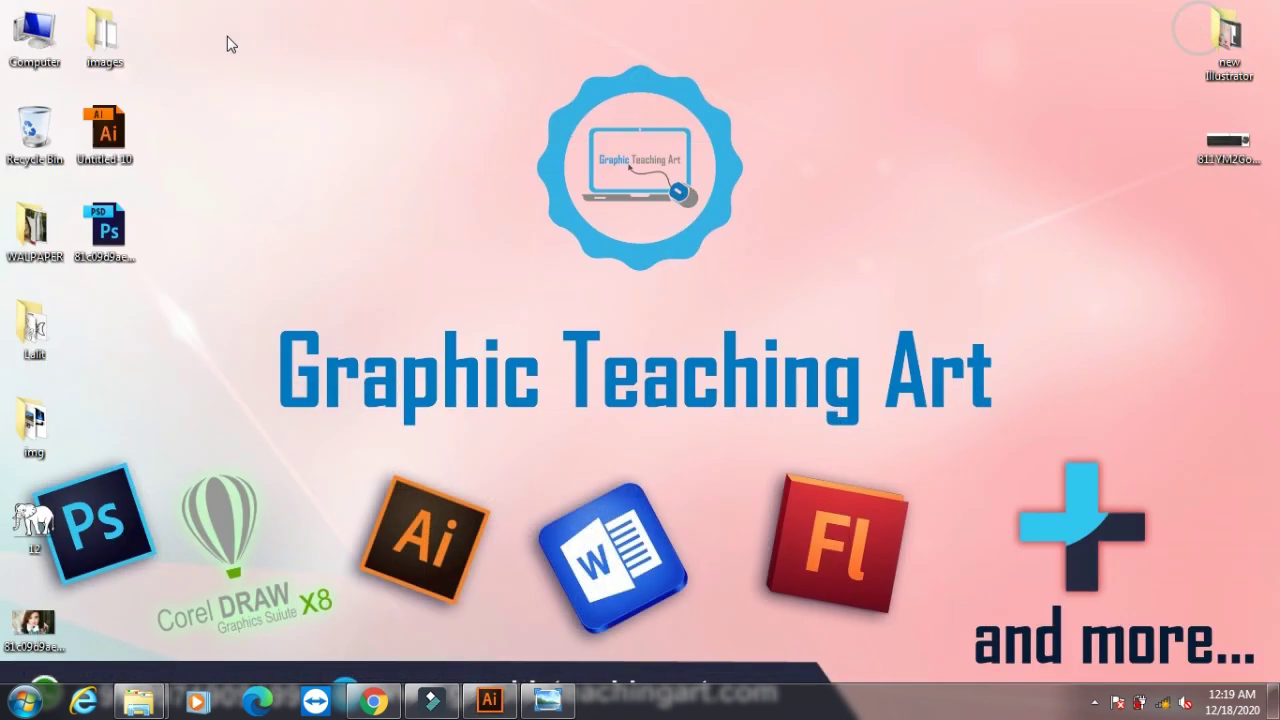
# Refresh the desktop and check the images folder for slices Untitled-18_01 to Untitled-18_05
pyautogui.rightClick(303, 232)
pyautogui.click(426, 277)
pyautogui.rightClick(278, 110)
pyautogui.click(326, 168)
pyautogui.doubleClick(115, 58)
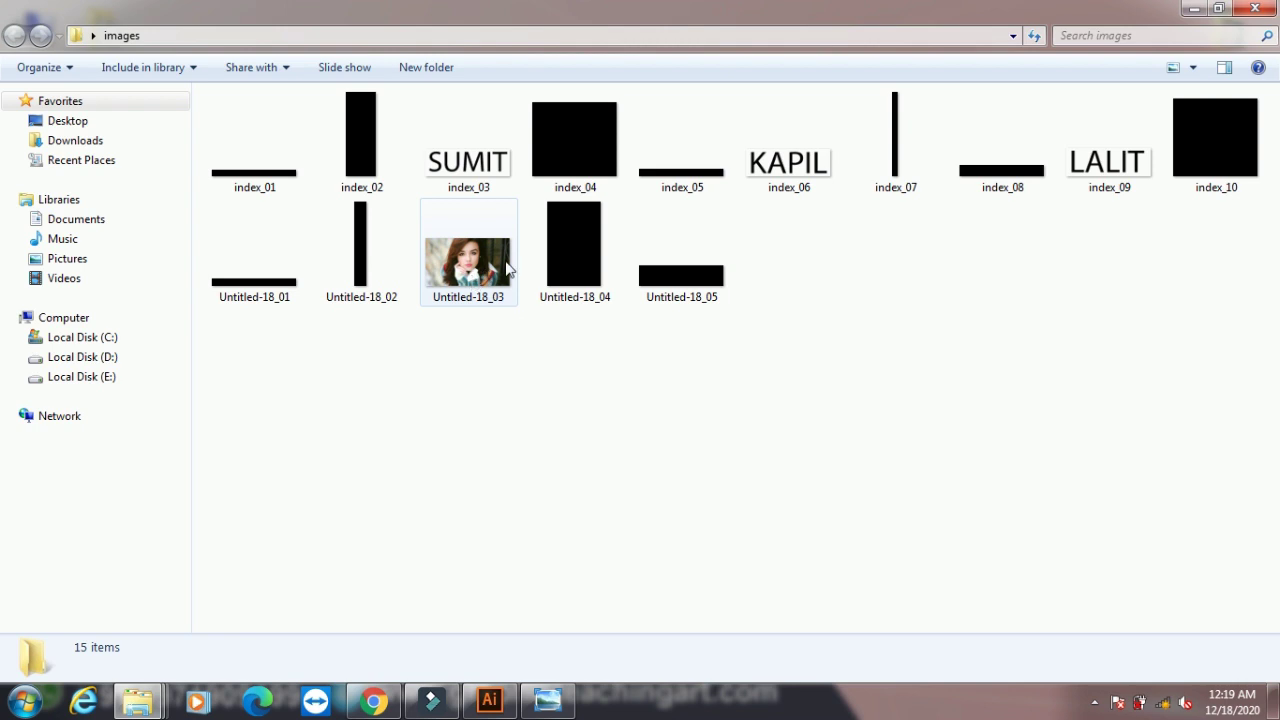
pyautogui.click(1255, 8)
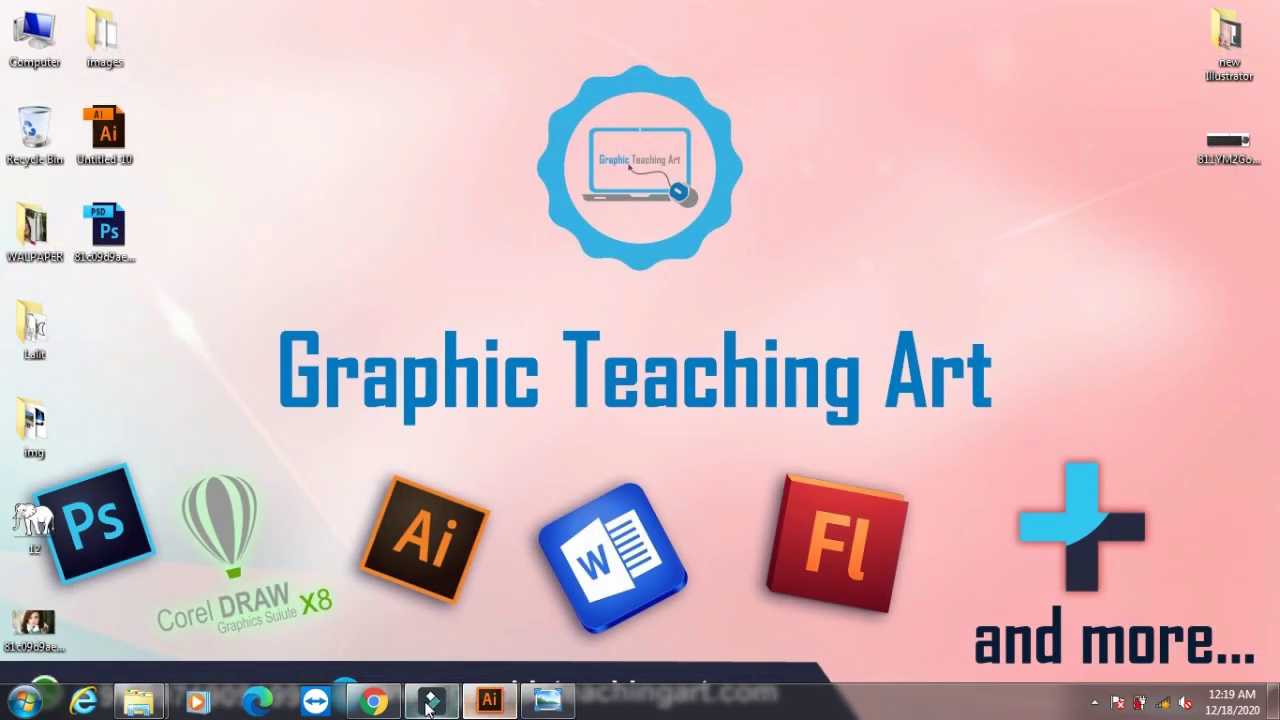
pyautogui.click(489, 700)
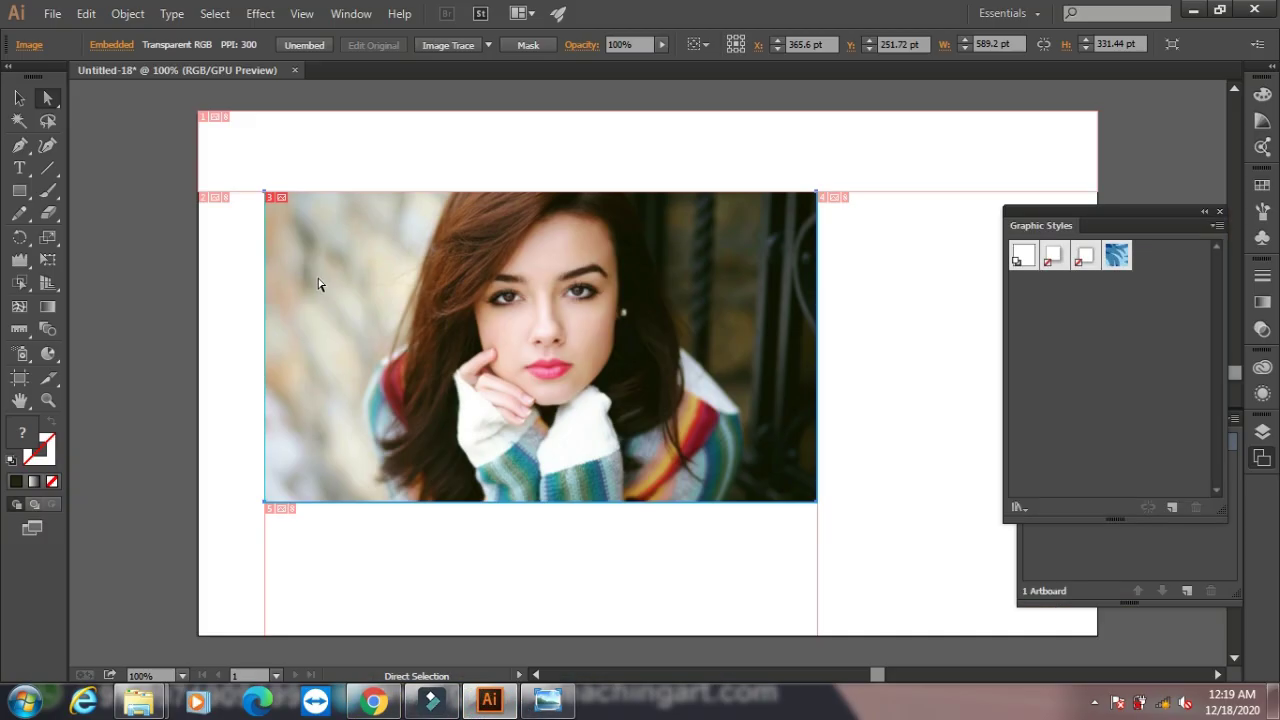
pyautogui.click(127, 14)
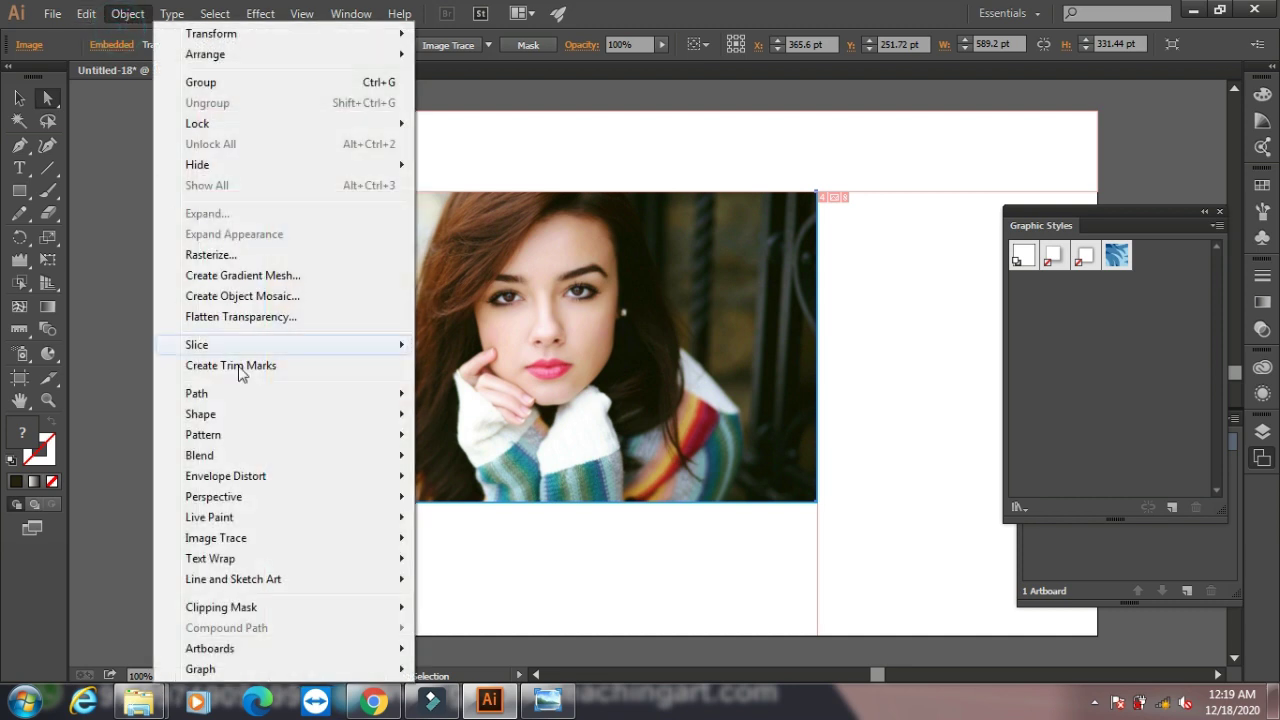
pyautogui.moveTo(197, 344)
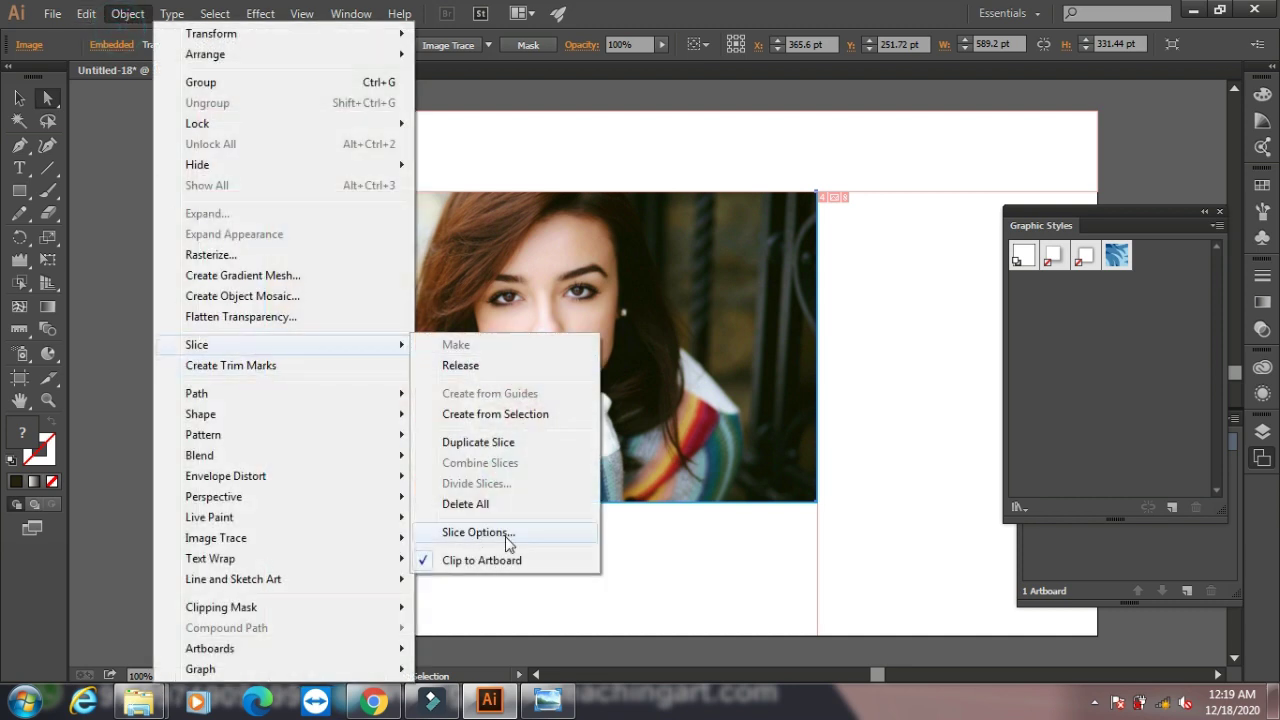
pyautogui.click(476, 532)
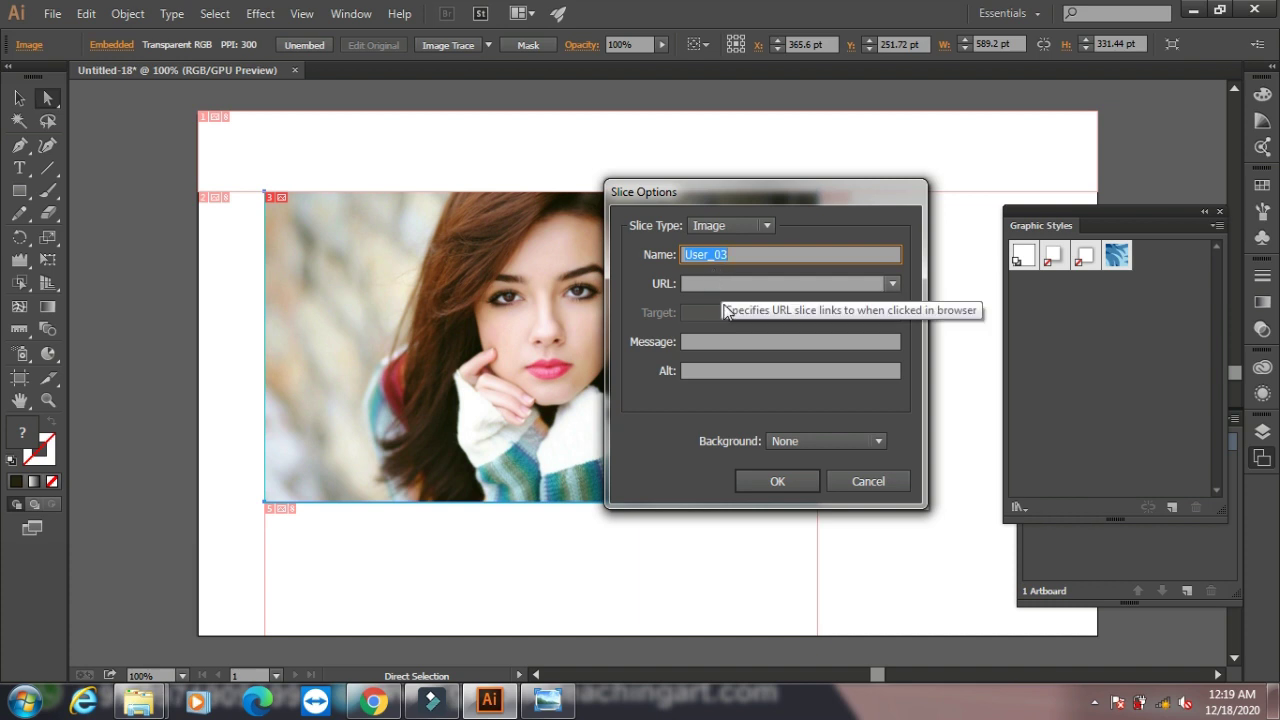
pyautogui.click(866, 482)
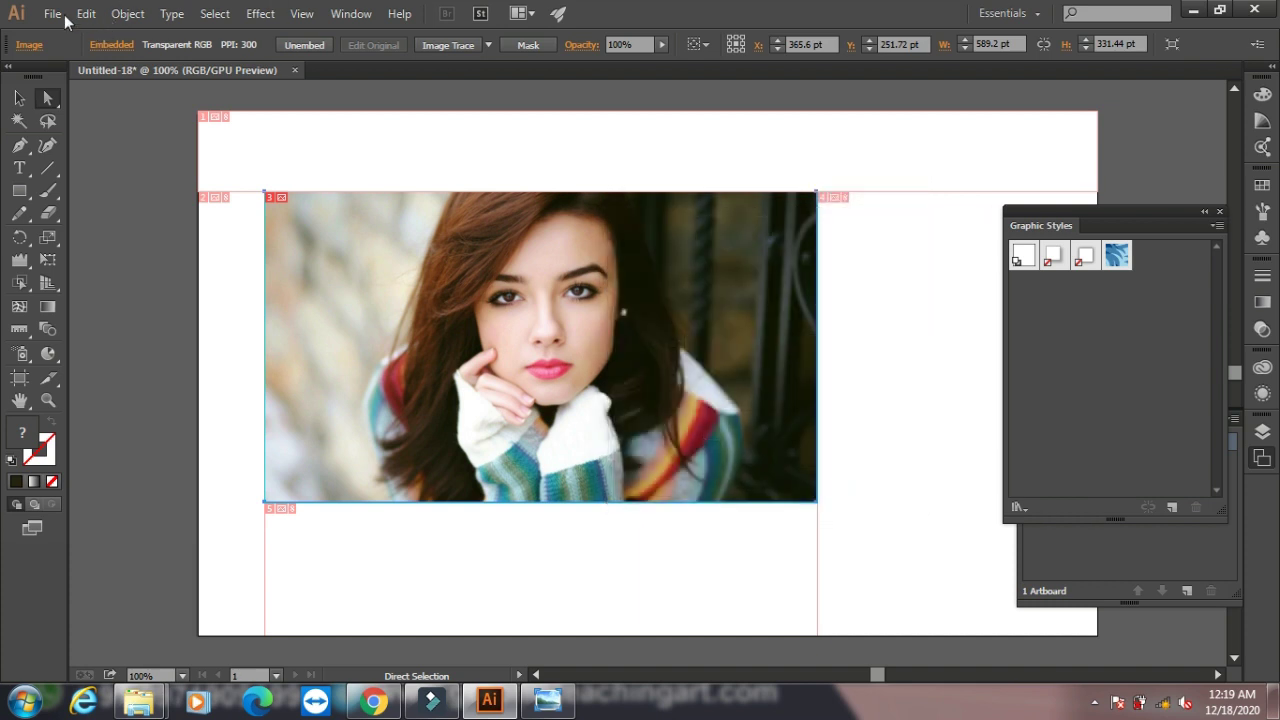
pyautogui.click(54, 14)
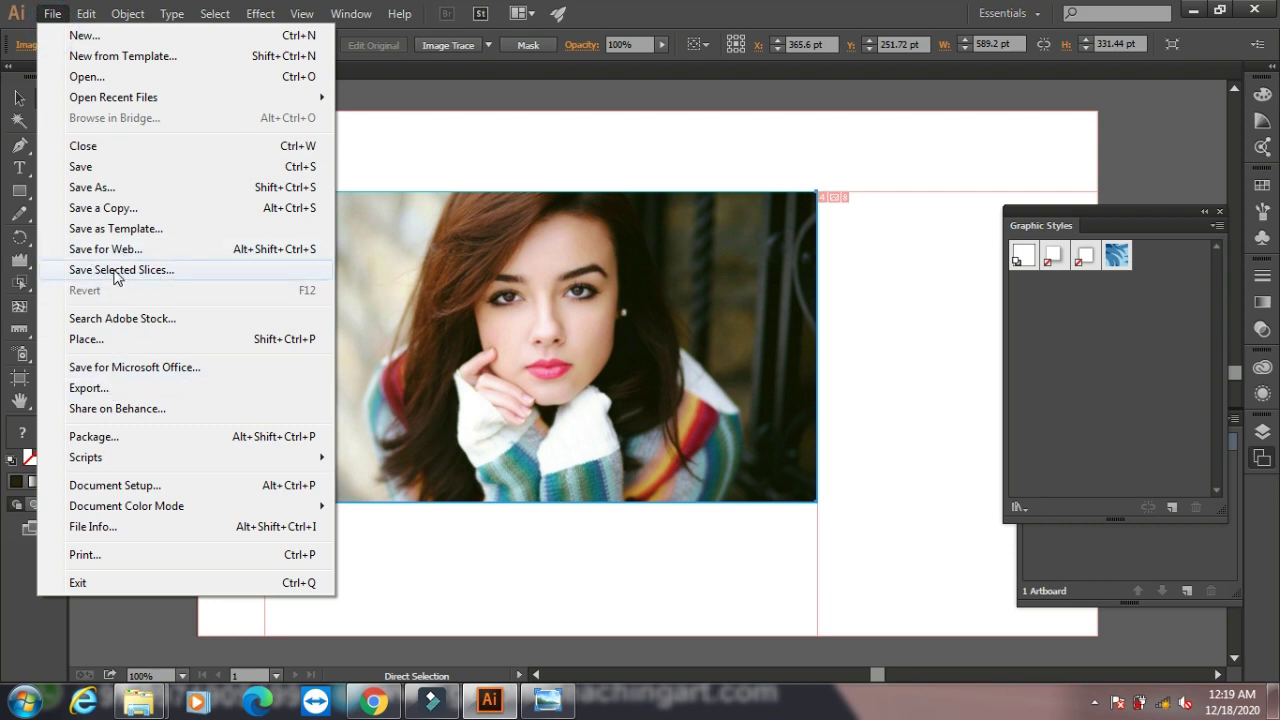
pyautogui.click(114, 270)
pyautogui.click(288, 376)
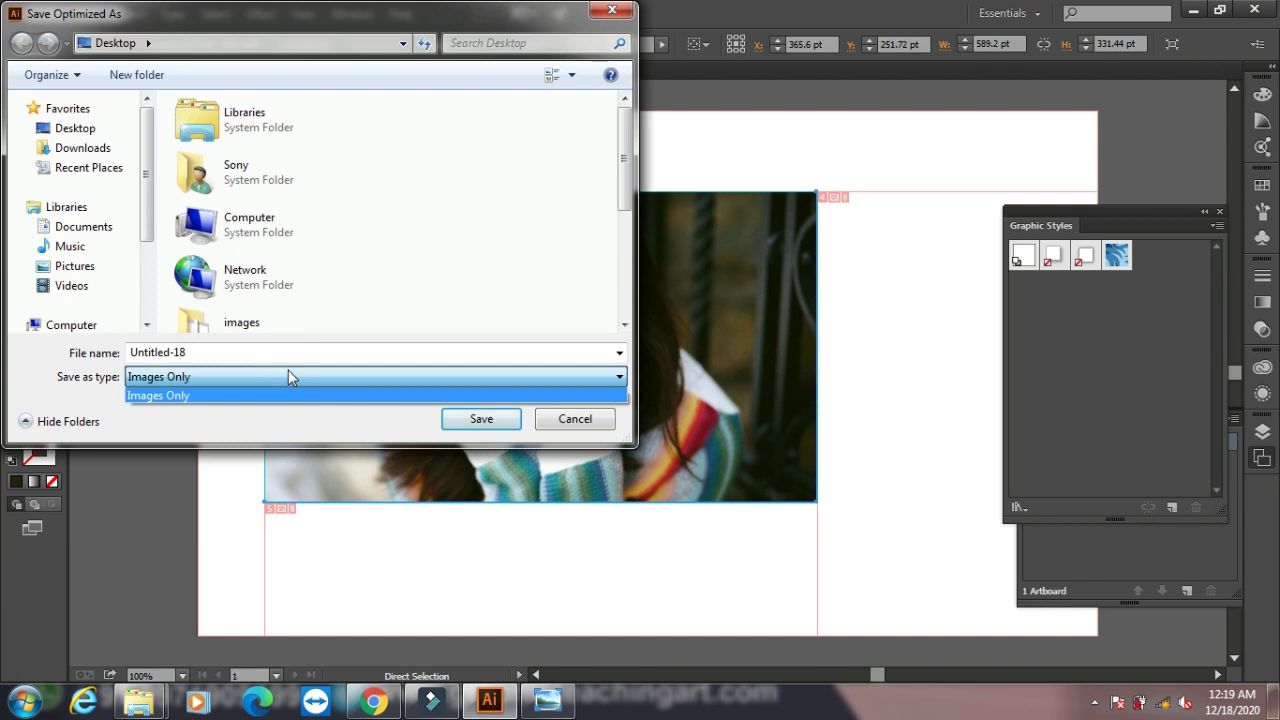
pyautogui.click(570, 424)
pyautogui.click(52, 14)
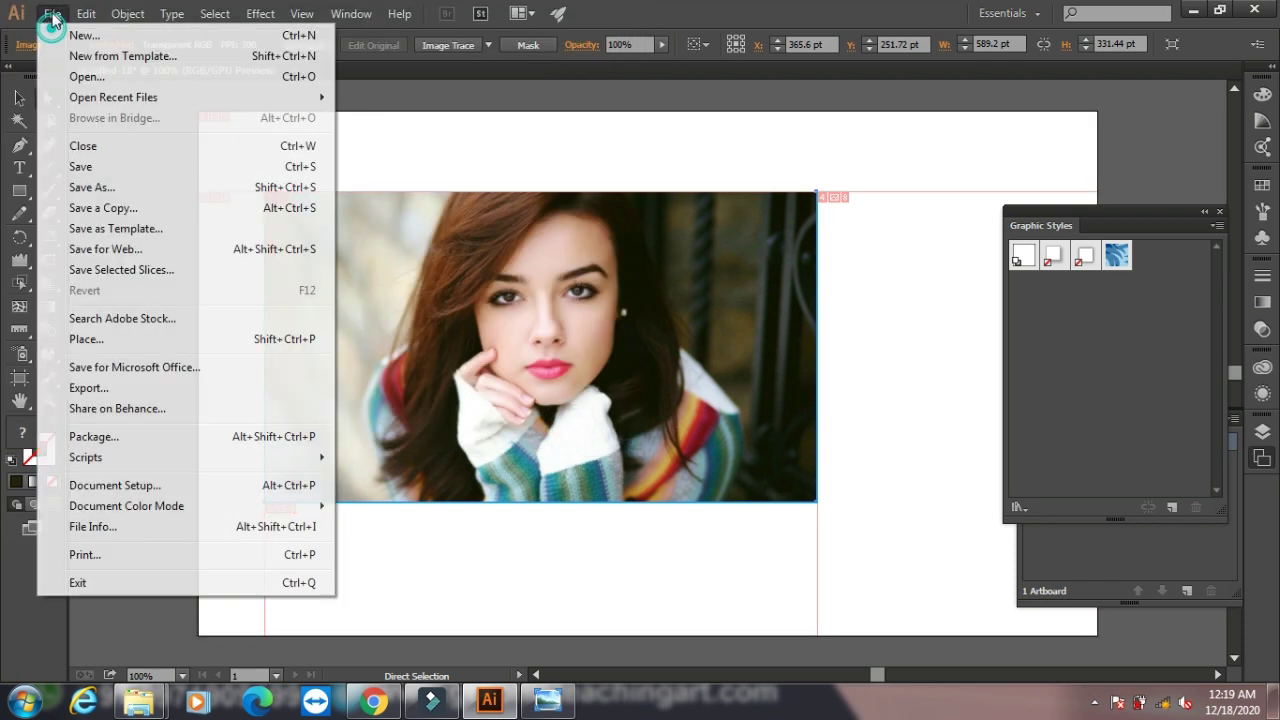
pyautogui.click(120, 249)
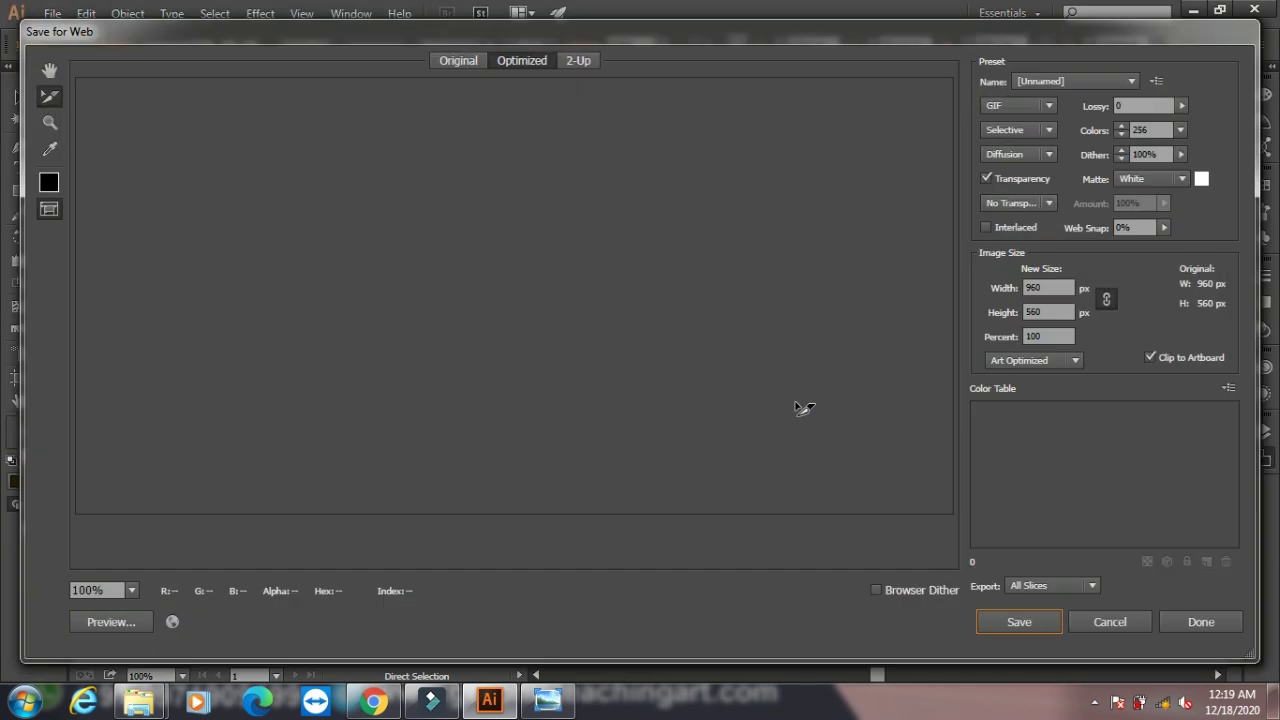
pyautogui.click(1025, 107)
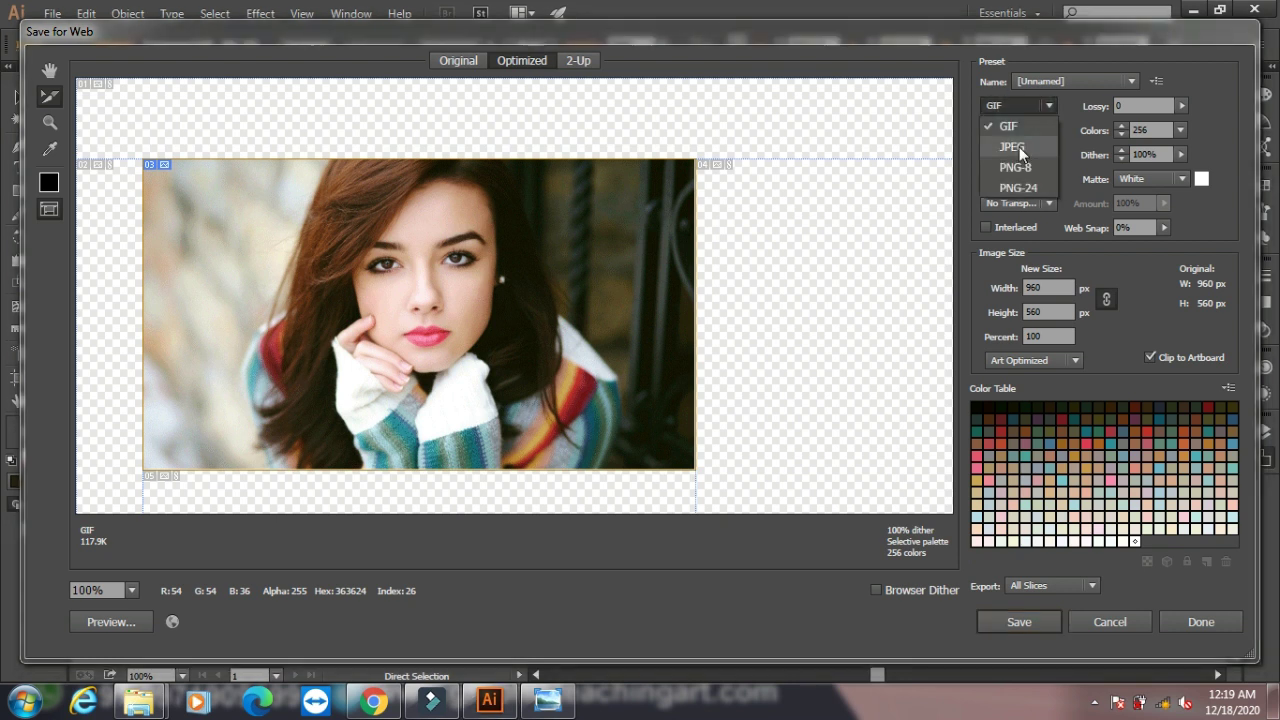
pyautogui.click(1012, 147)
pyautogui.click(1017, 622)
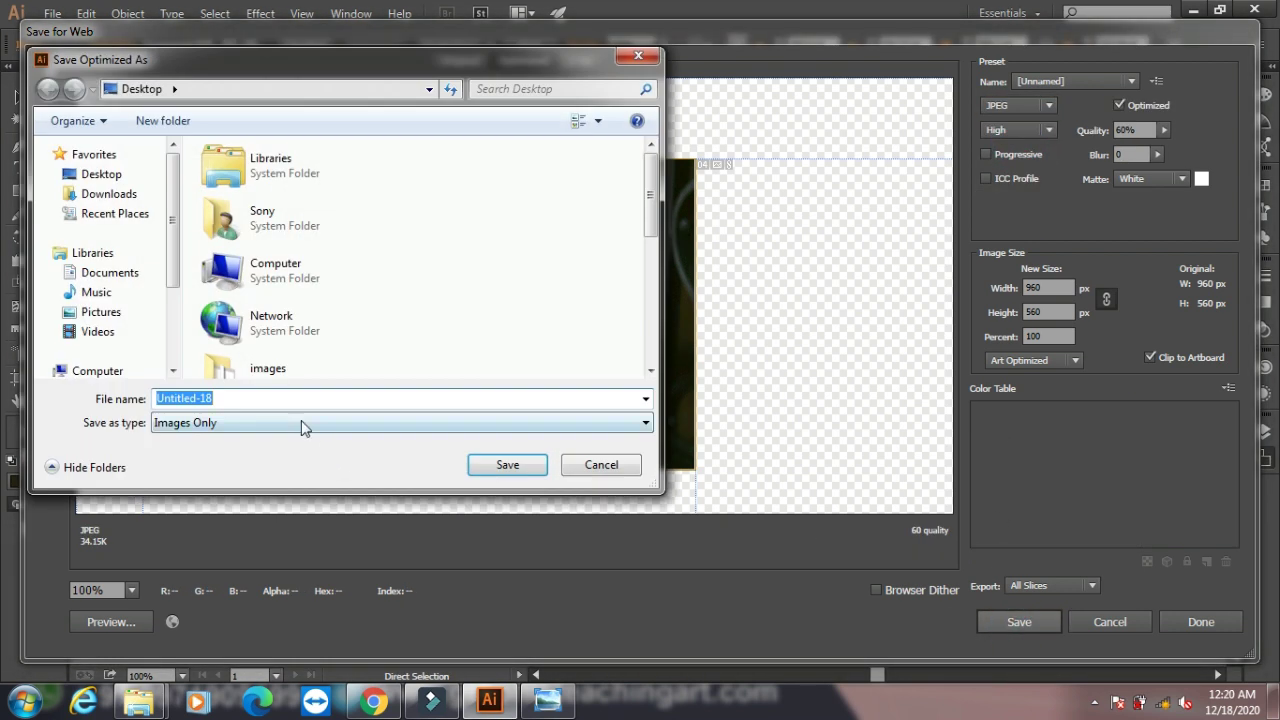
pyautogui.click(303, 425)
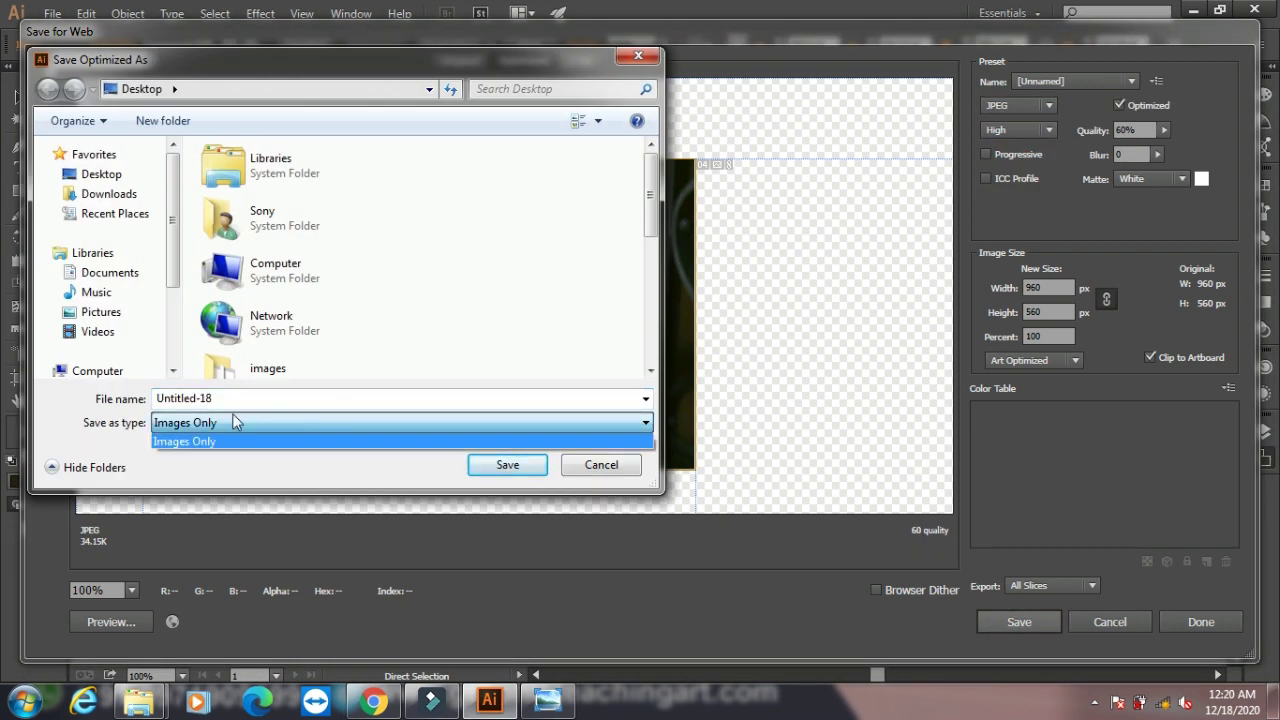
pyautogui.click(603, 466)
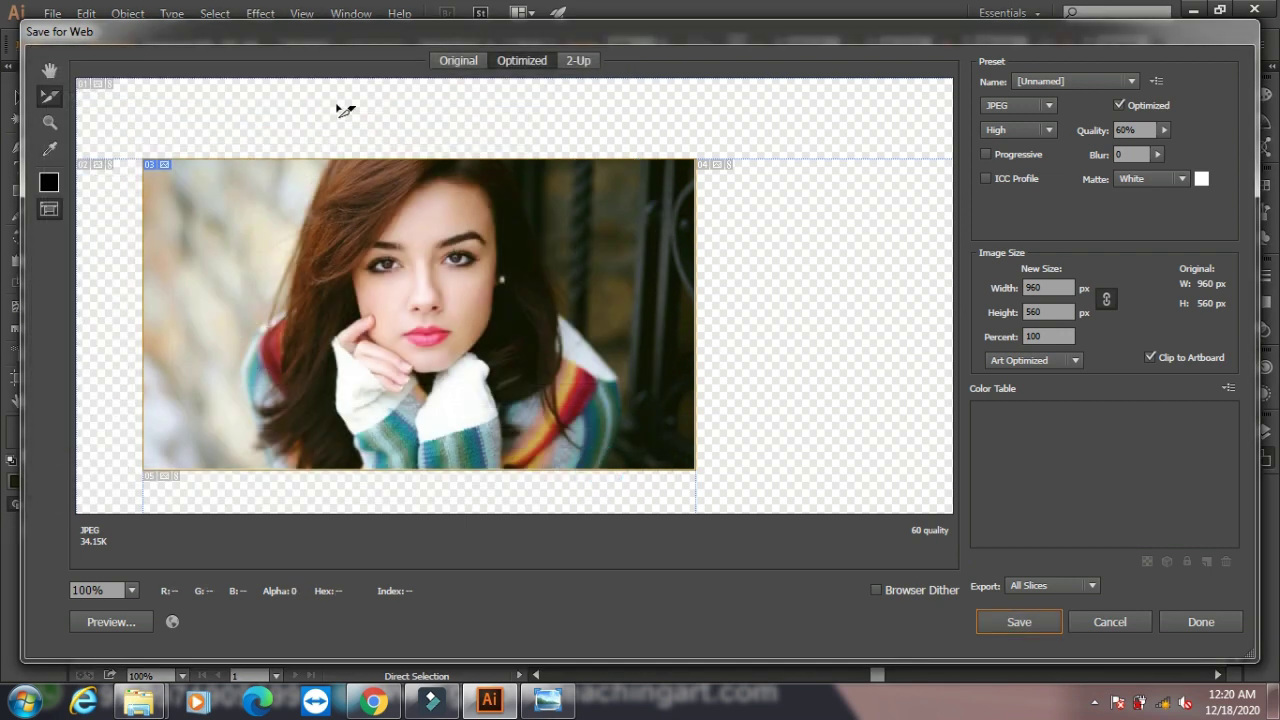
pyautogui.click(1117, 624)
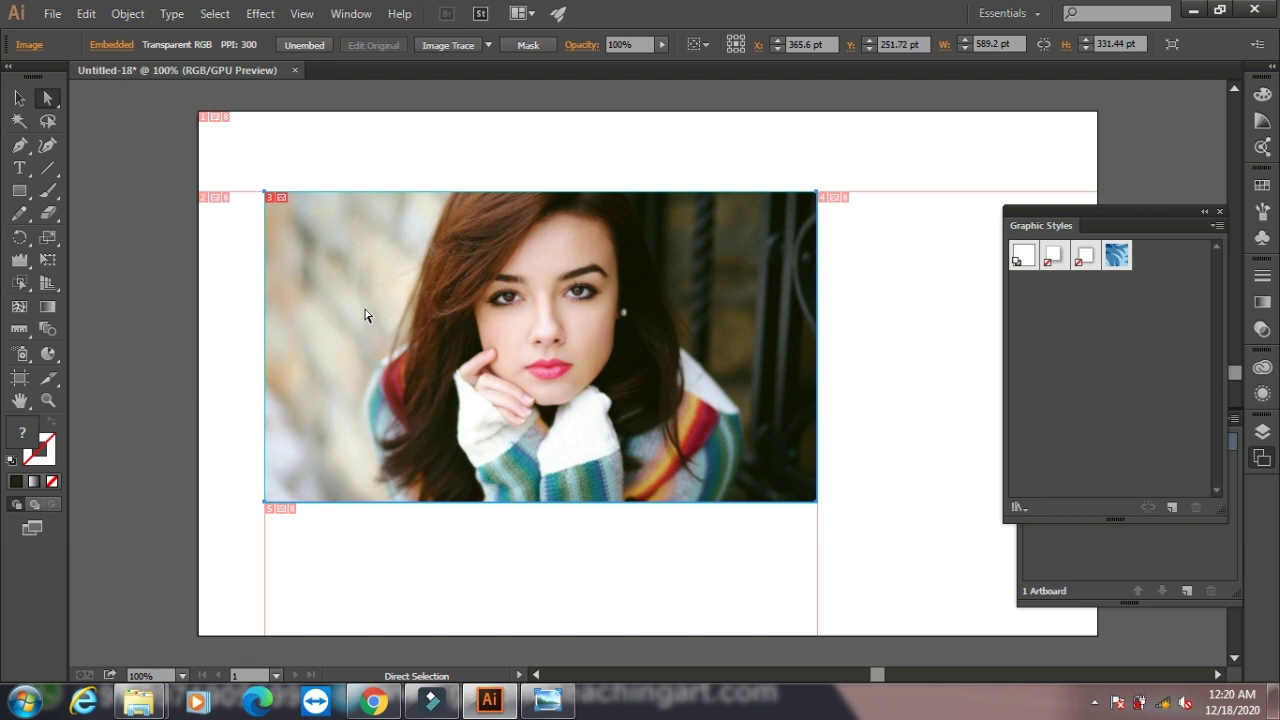
# Close Untitled-18 without saving and create a new 960 × 560 document
pyautogui.click(294, 70)
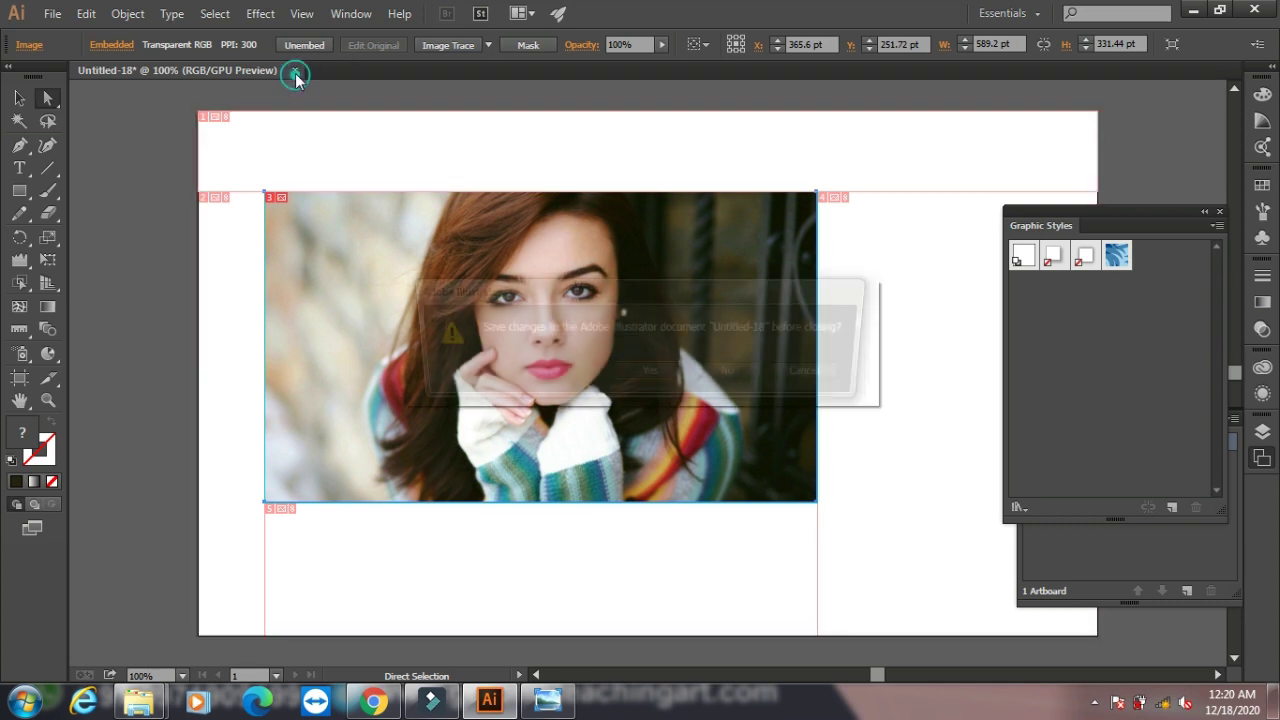
pyautogui.press('n')
pyautogui.hotkey('ctrl', 'n')
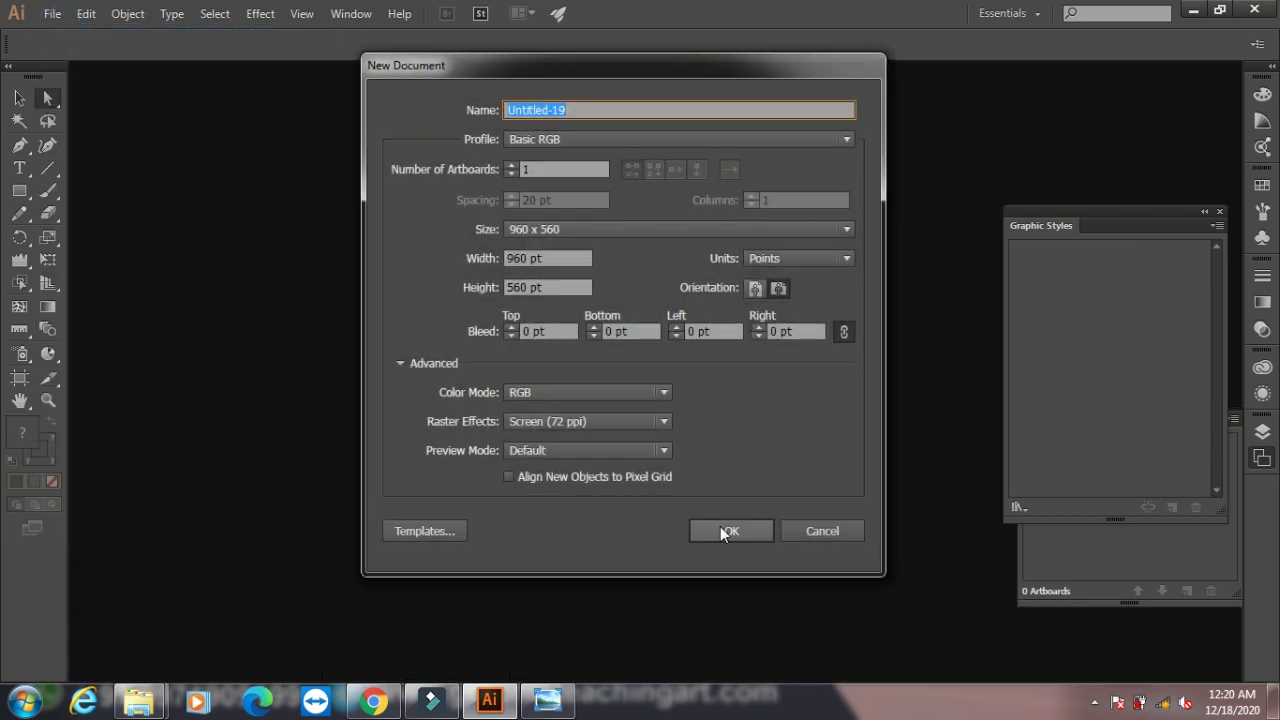
pyautogui.click(720, 526)
# Place the portrait JPEG as a linked image in the middle of the artboard
pyautogui.click(52, 13)
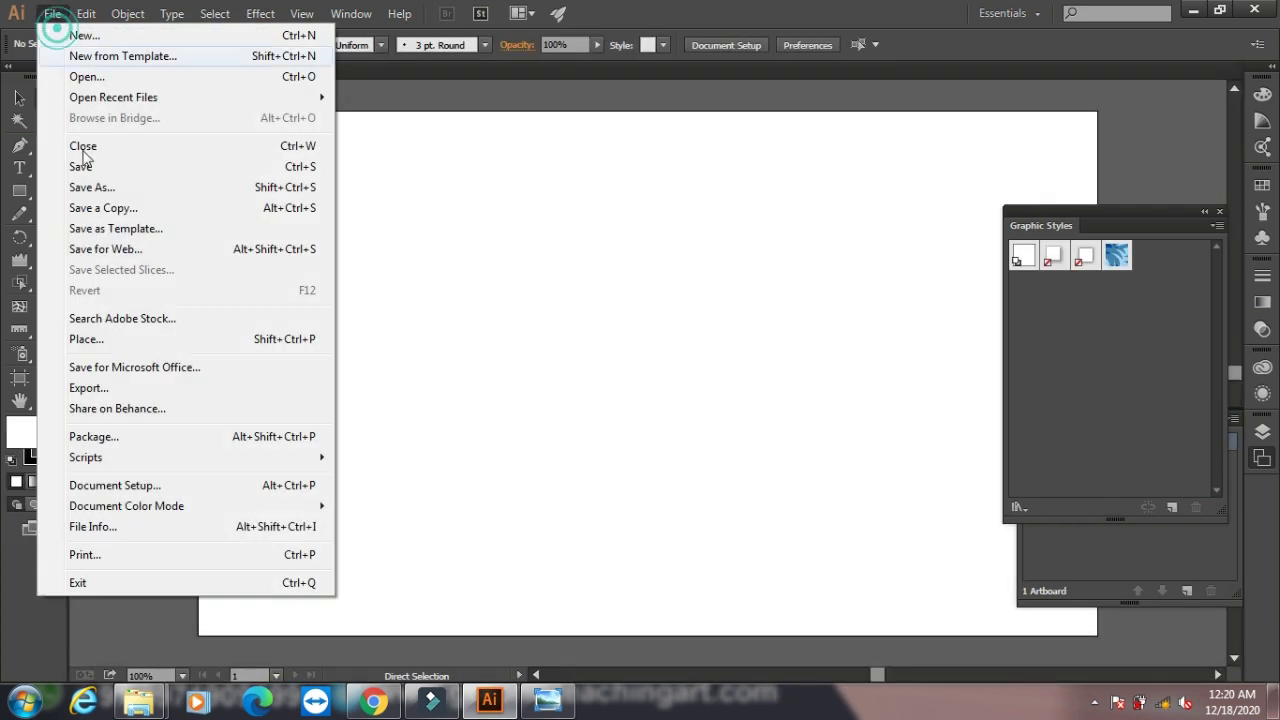
pyautogui.click(116, 342)
pyautogui.click(503, 229)
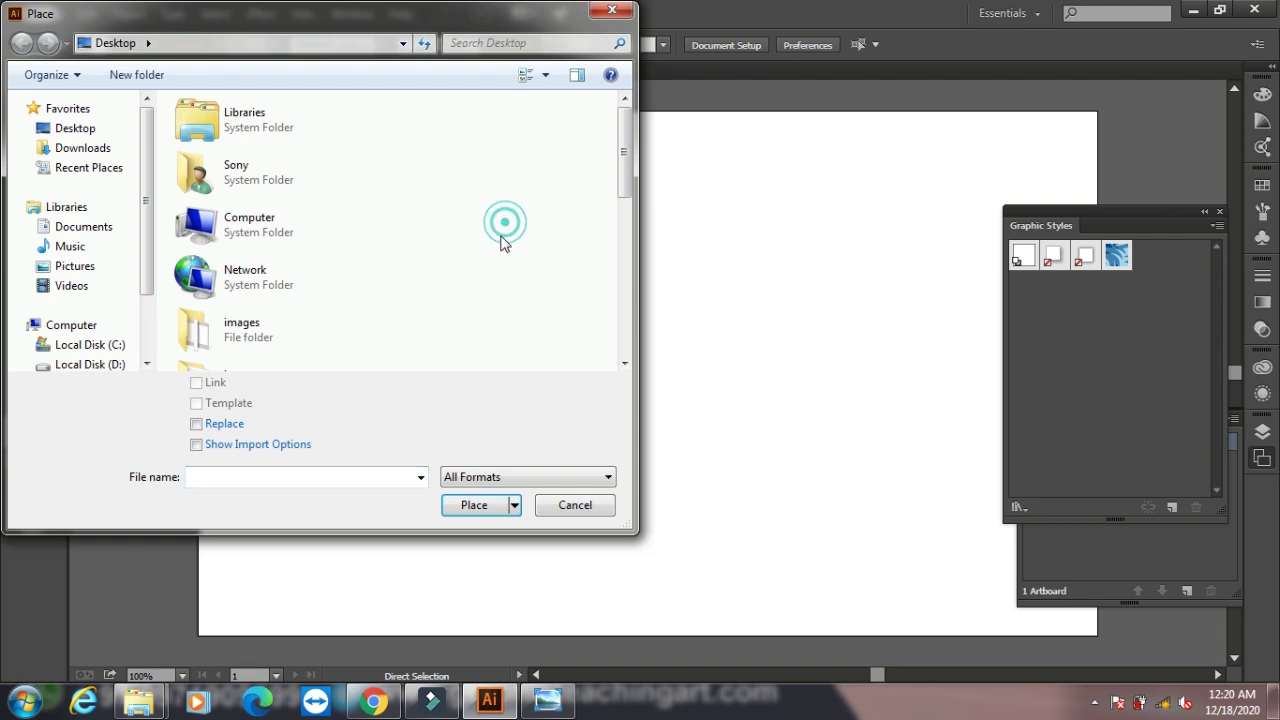
pyautogui.scroll(-5, 500, 240)
pyautogui.click(380, 190)
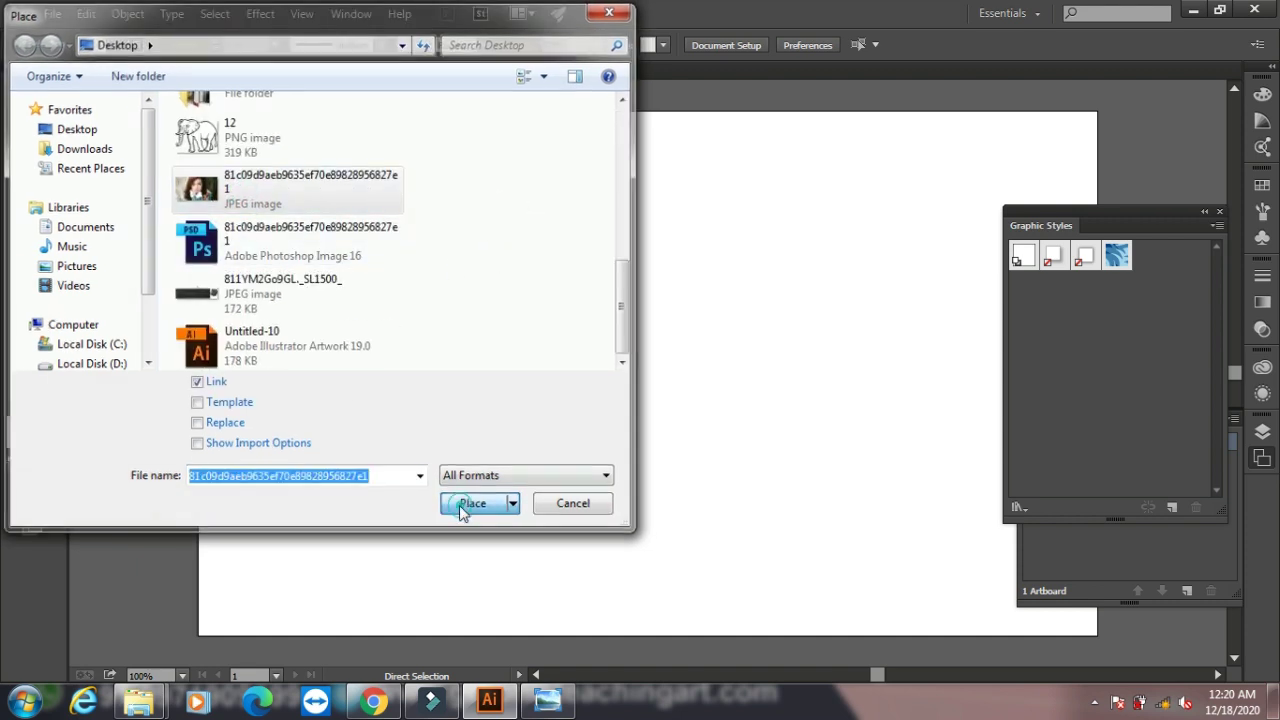
pyautogui.click(474, 505)
pyautogui.moveTo(370, 232); pyautogui.dragTo(818, 580)
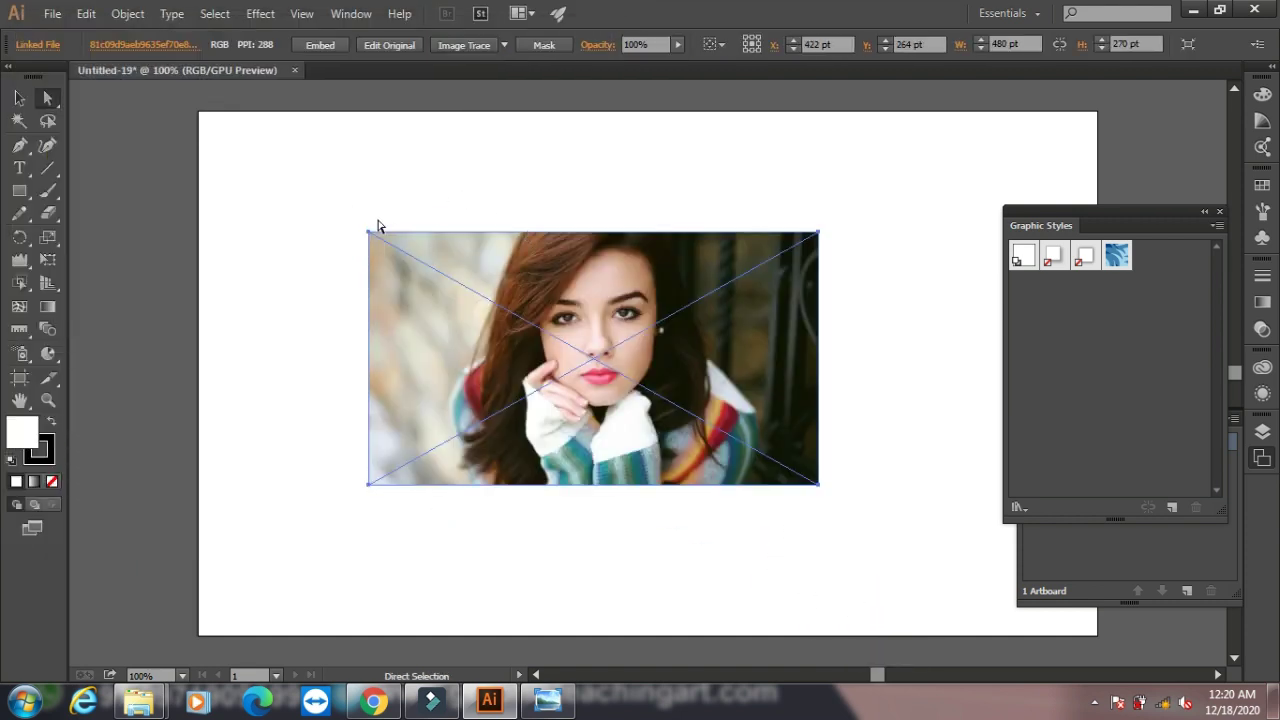
# Create trim marks around the four corners of the placed portrait photo
pyautogui.click(140, 17)
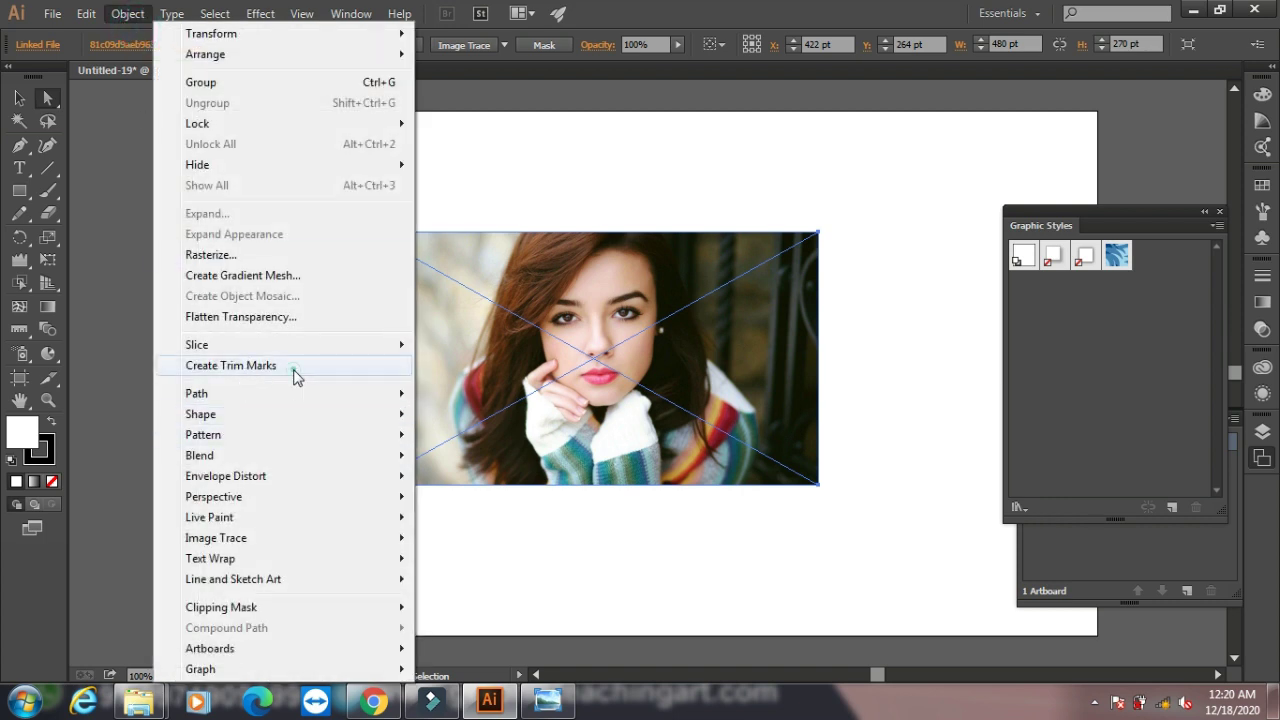
pyautogui.click(296, 368)
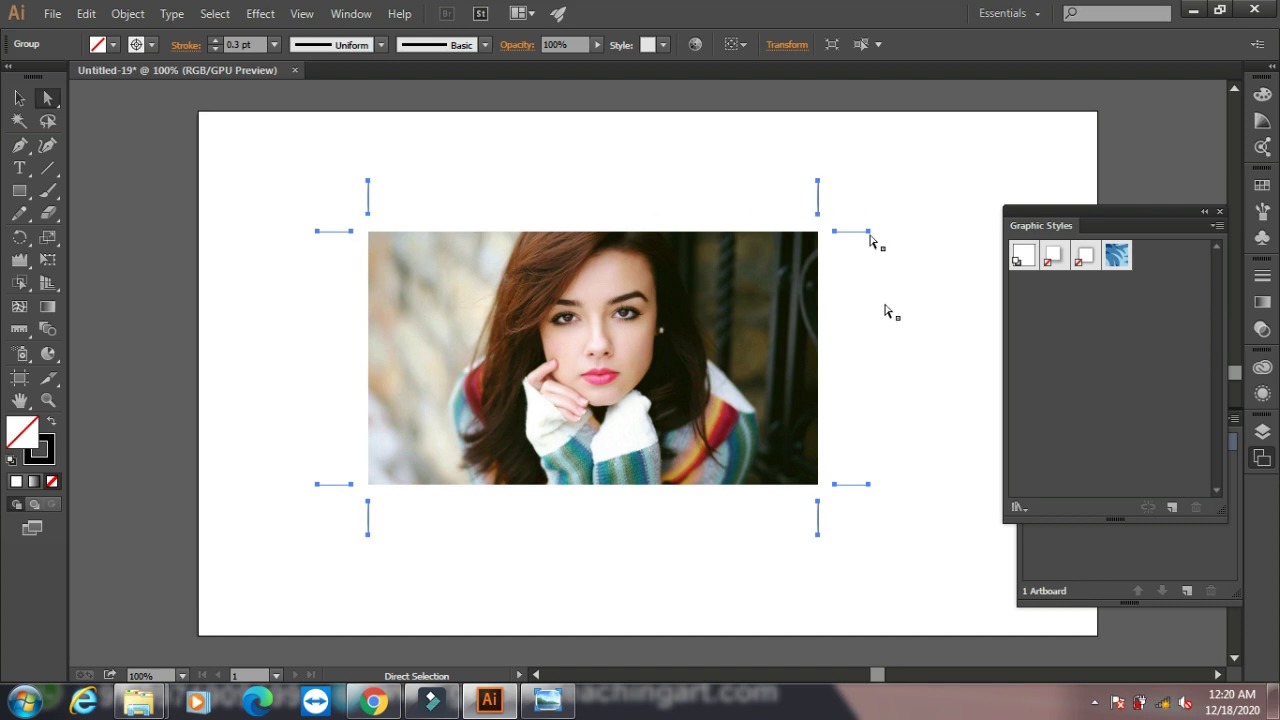
pyautogui.click(128, 13)
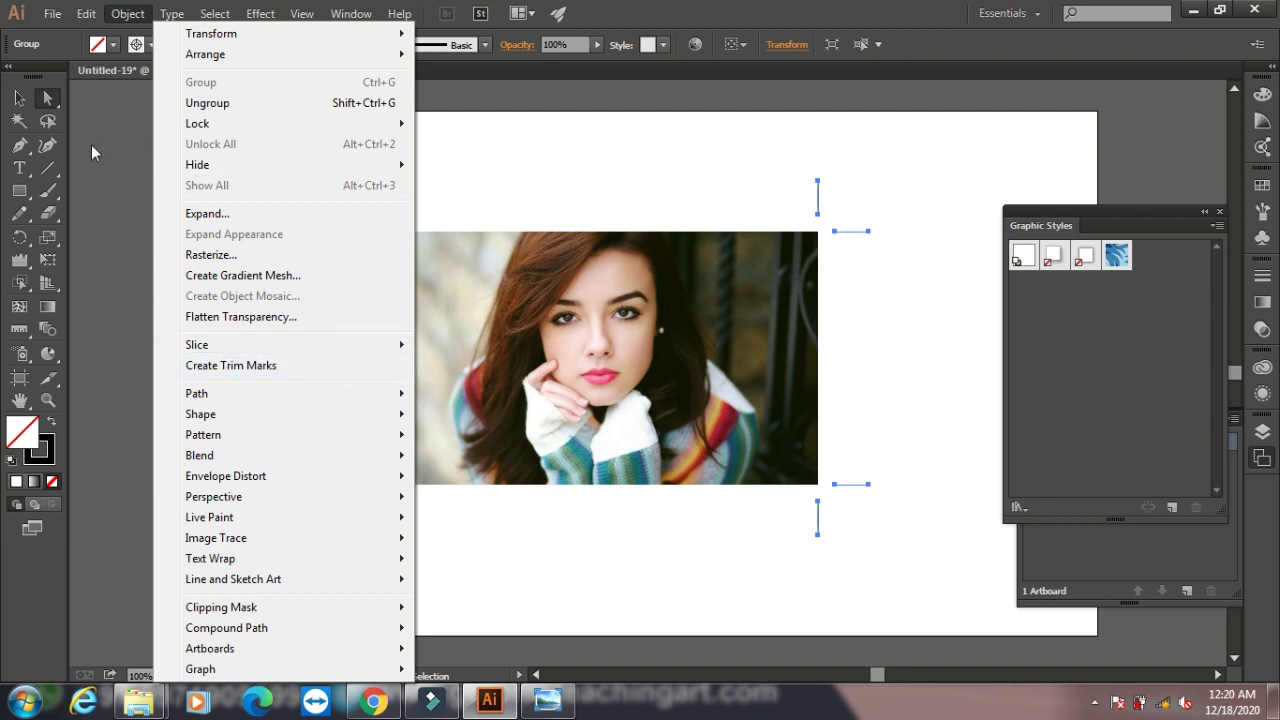
pyautogui.click(22, 98)
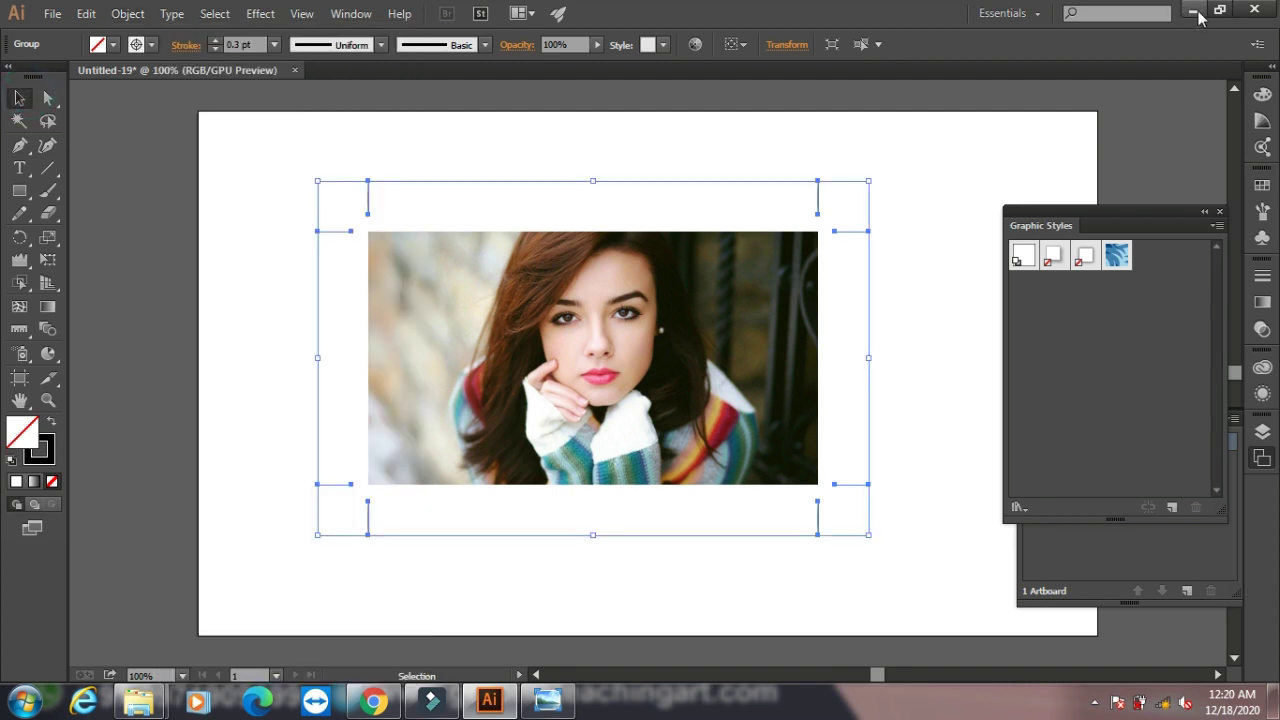